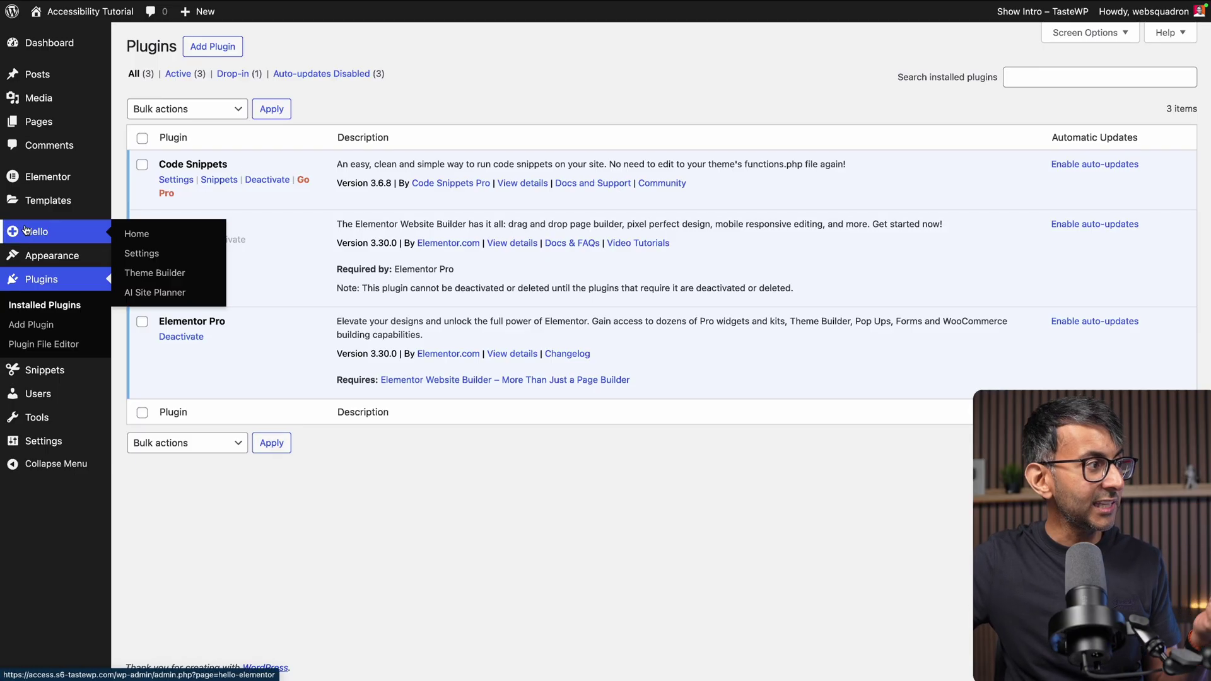
mouse_move(61, 376)
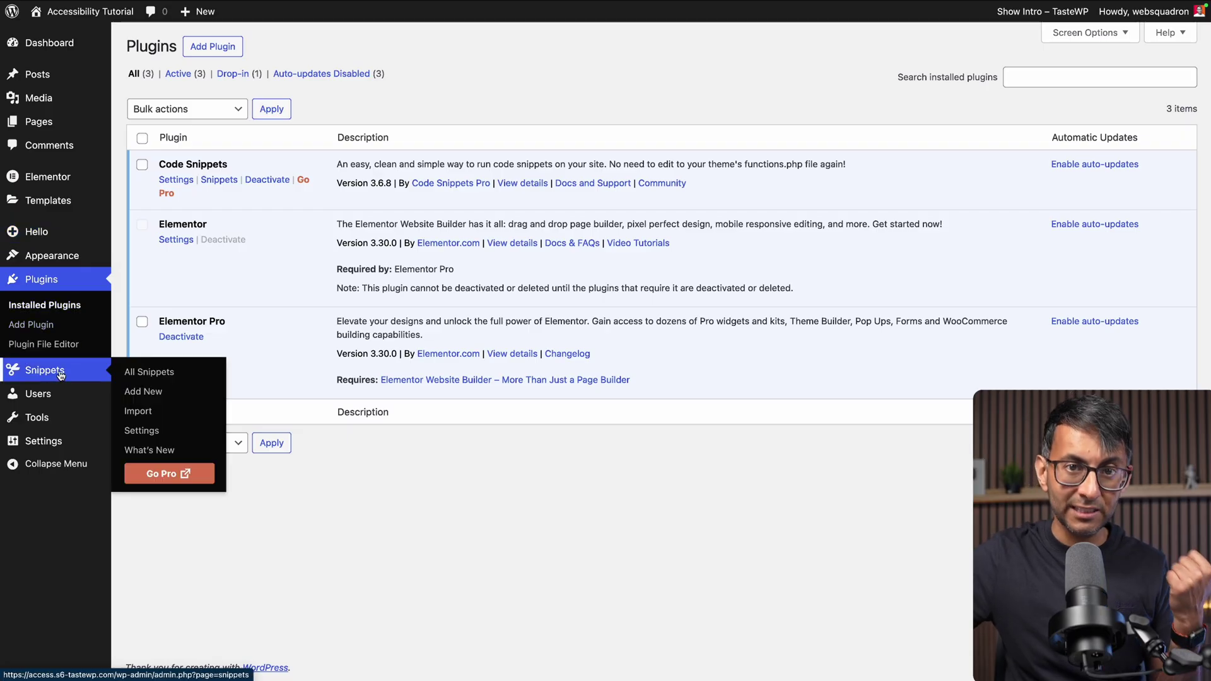
left_click(60, 376)
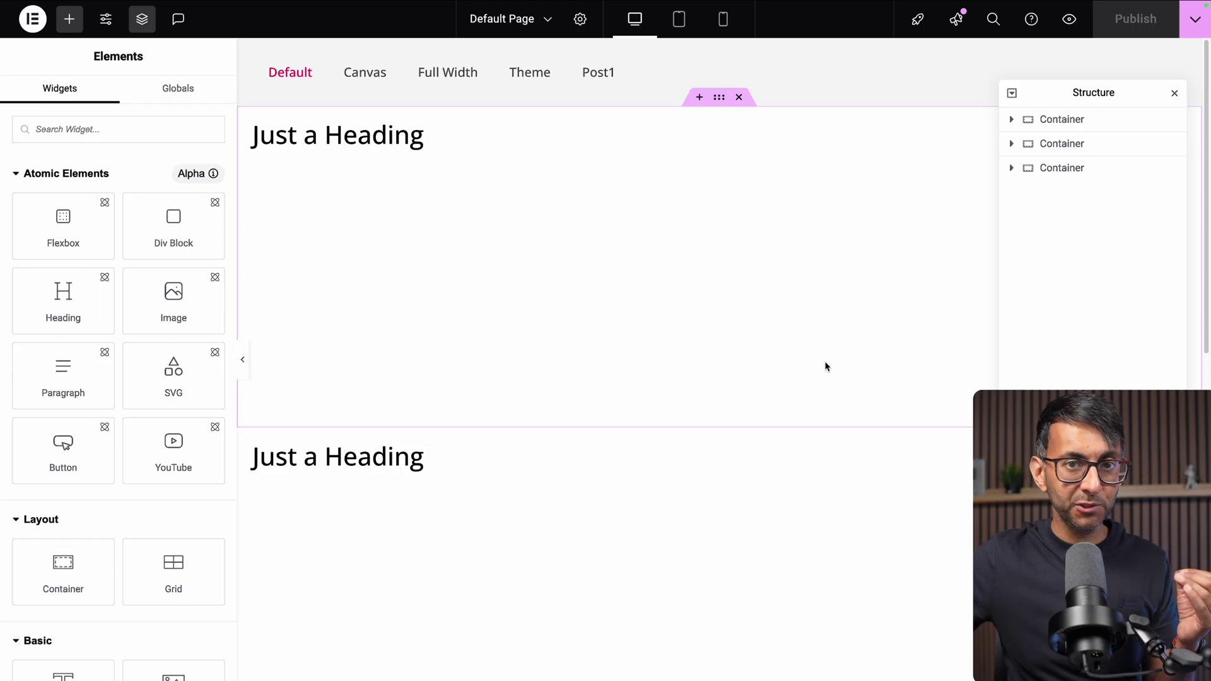
Open the header template for editing and review the HTML tag options of its container.
left_click(728, 53)
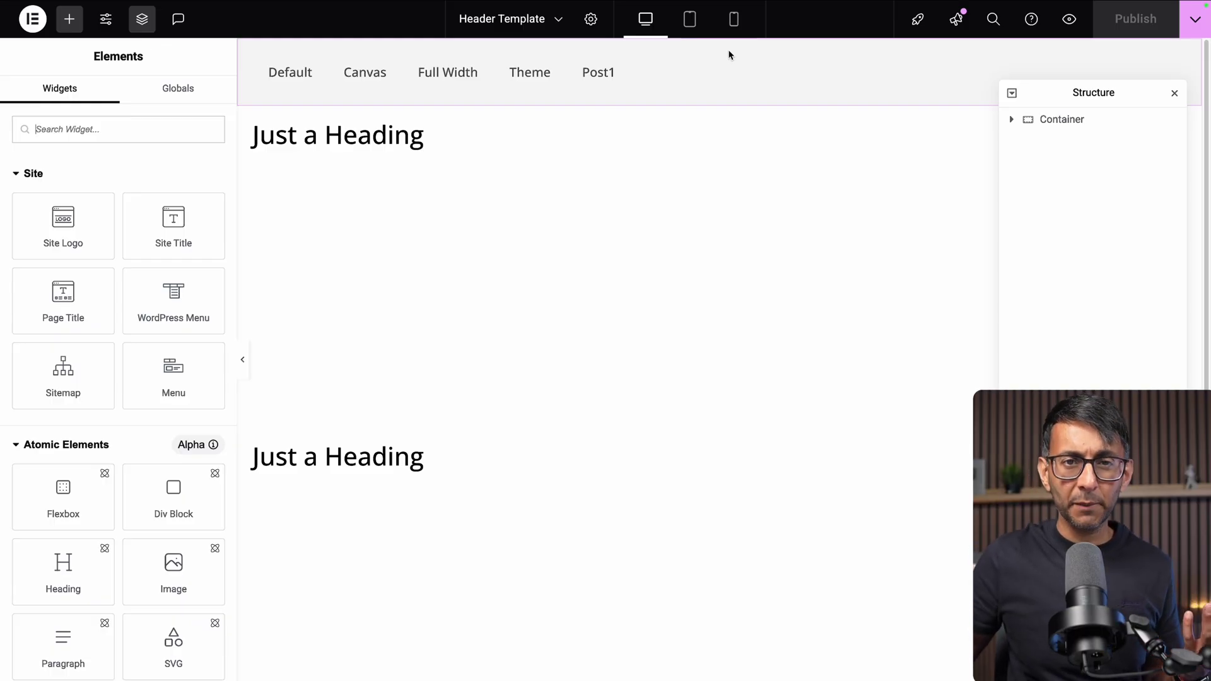
left_click(694, 97)
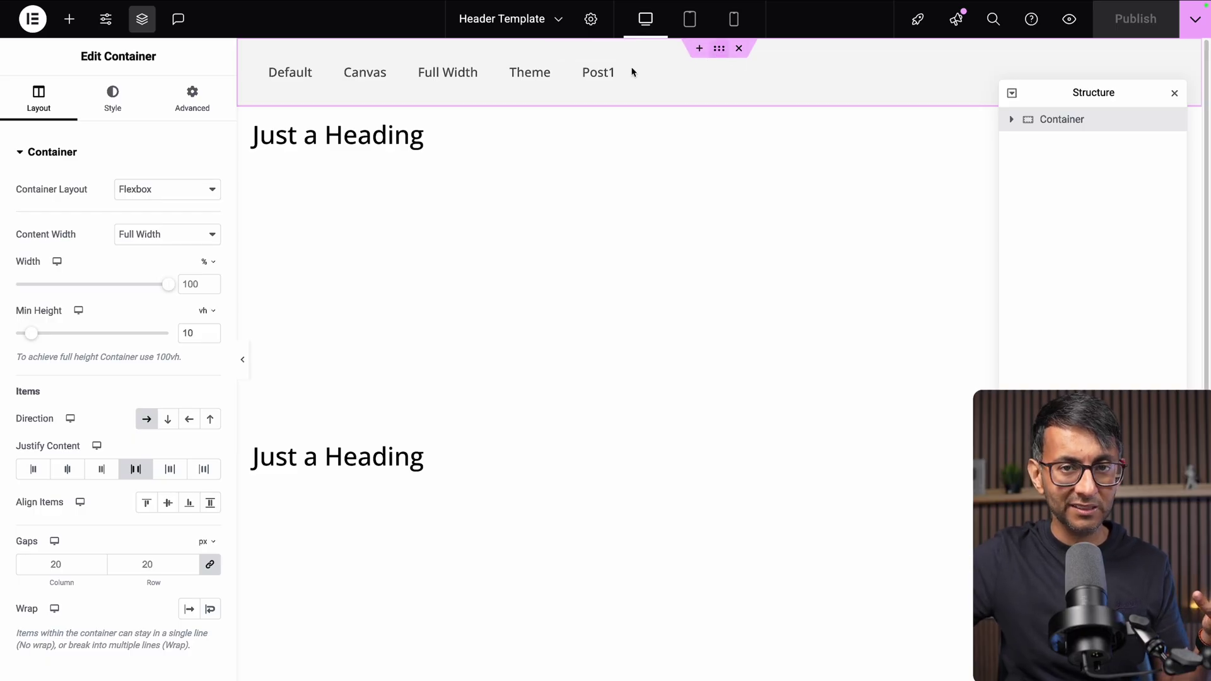
scroll(101, 441, "down", 3)
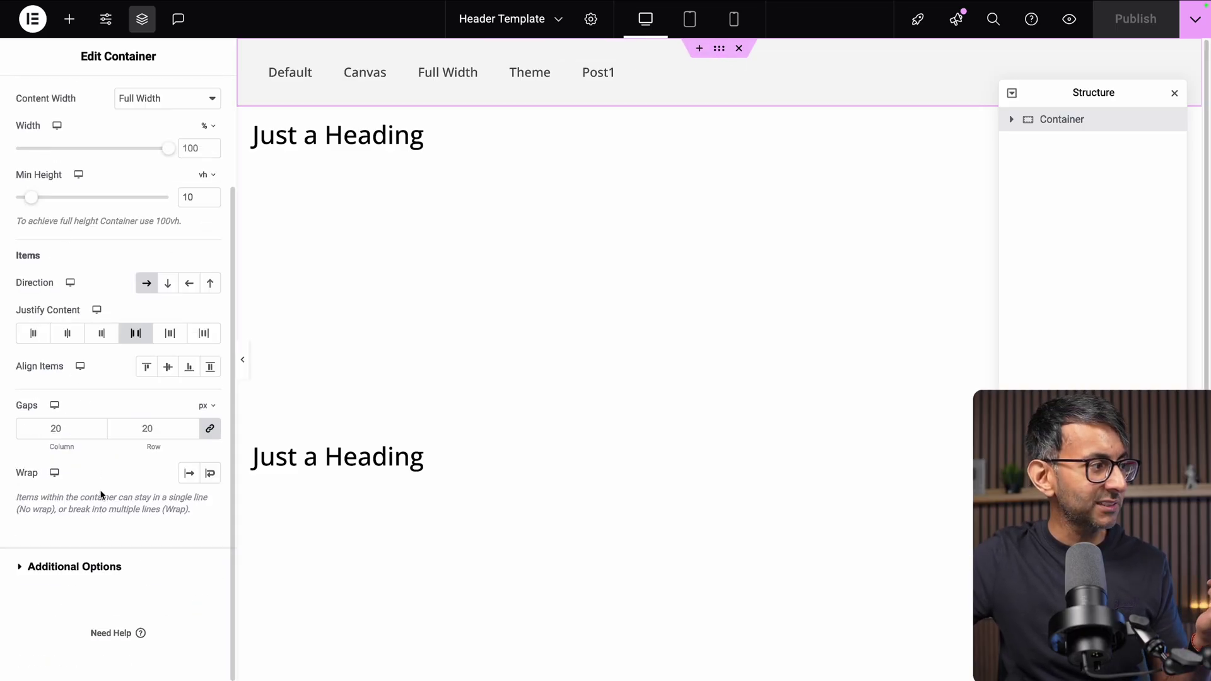
left_click(119, 565)
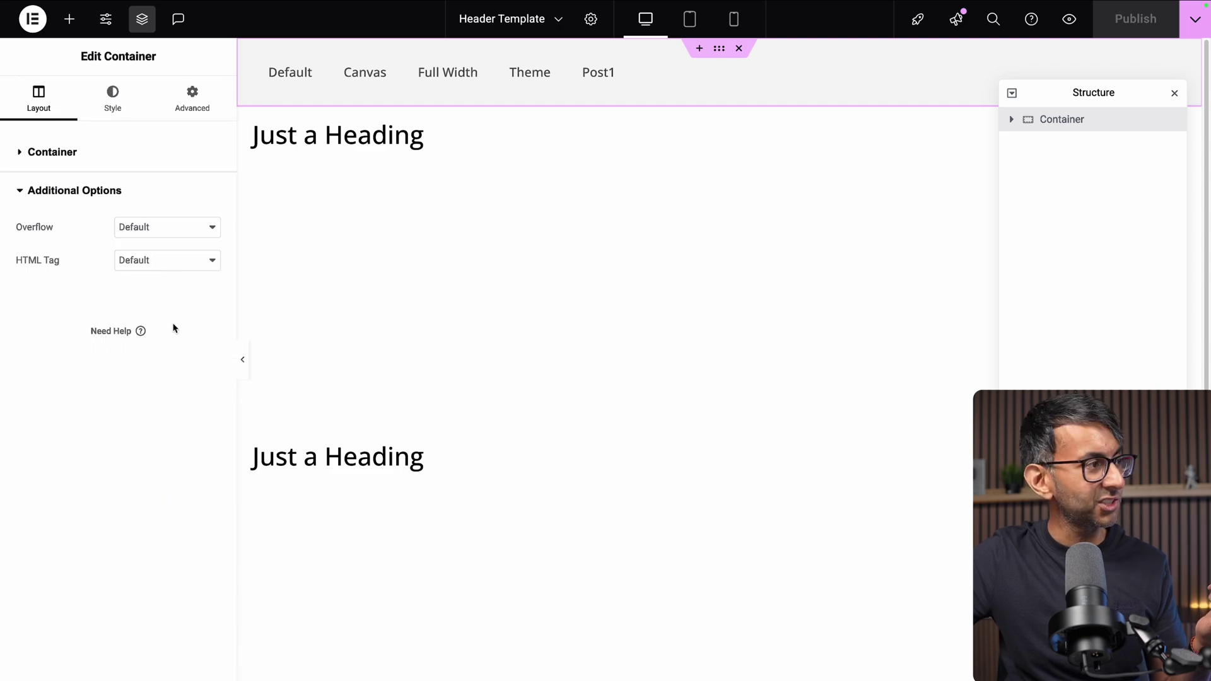
left_click(174, 260)
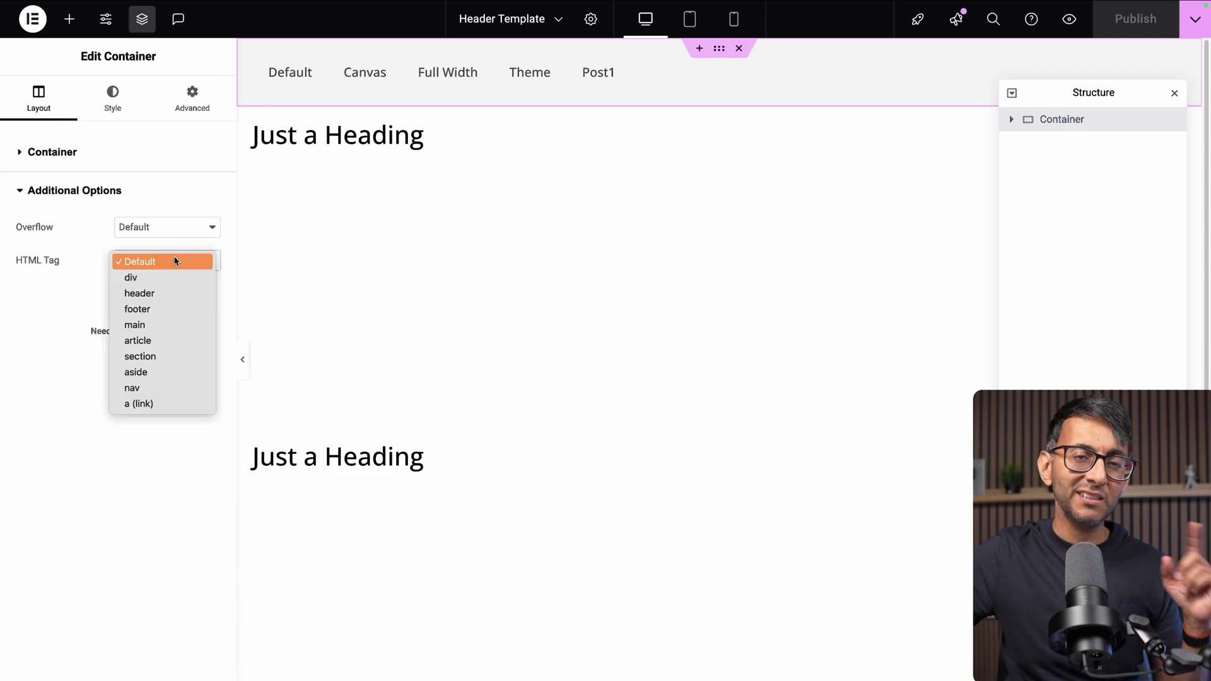
left_click(40, 381)
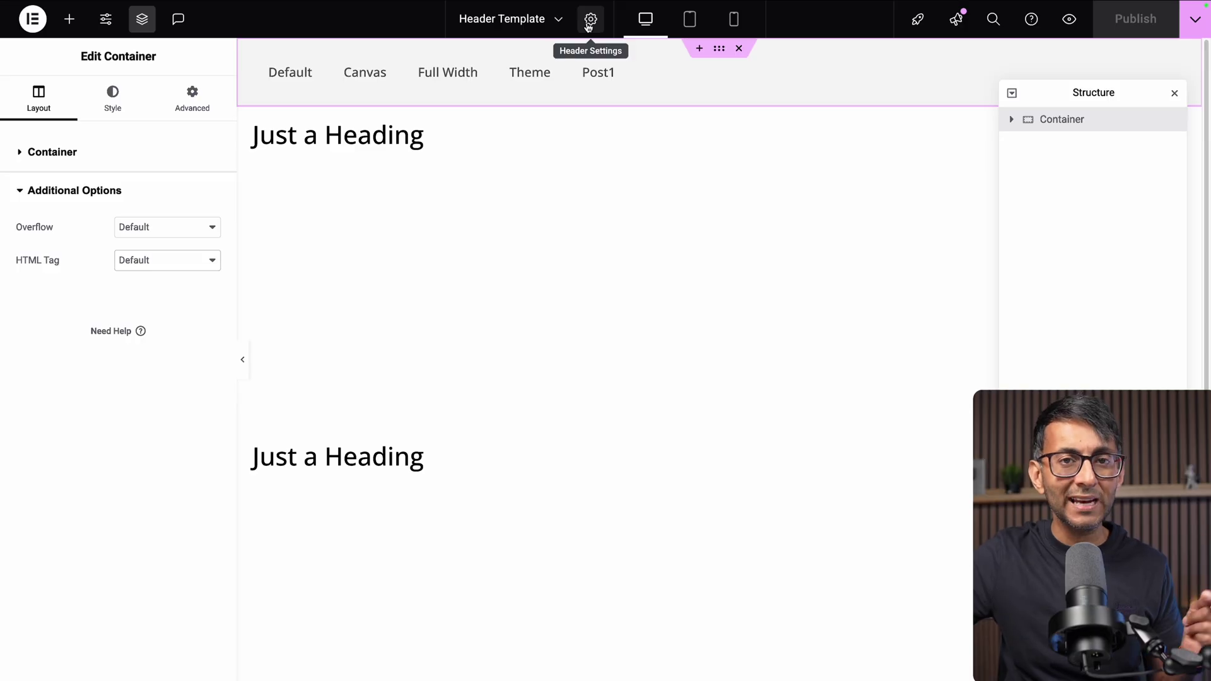
In the header template's general settings, set the HTML tag to header and publish the template.
left_click(589, 20)
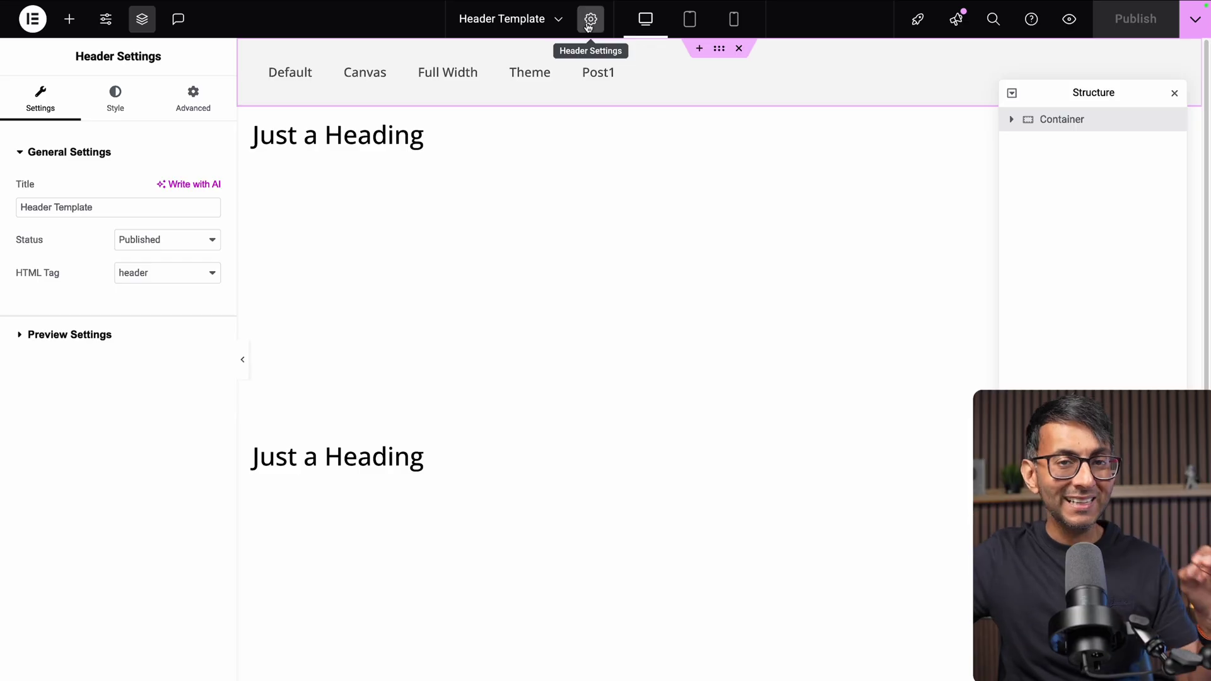
left_click(150, 279)
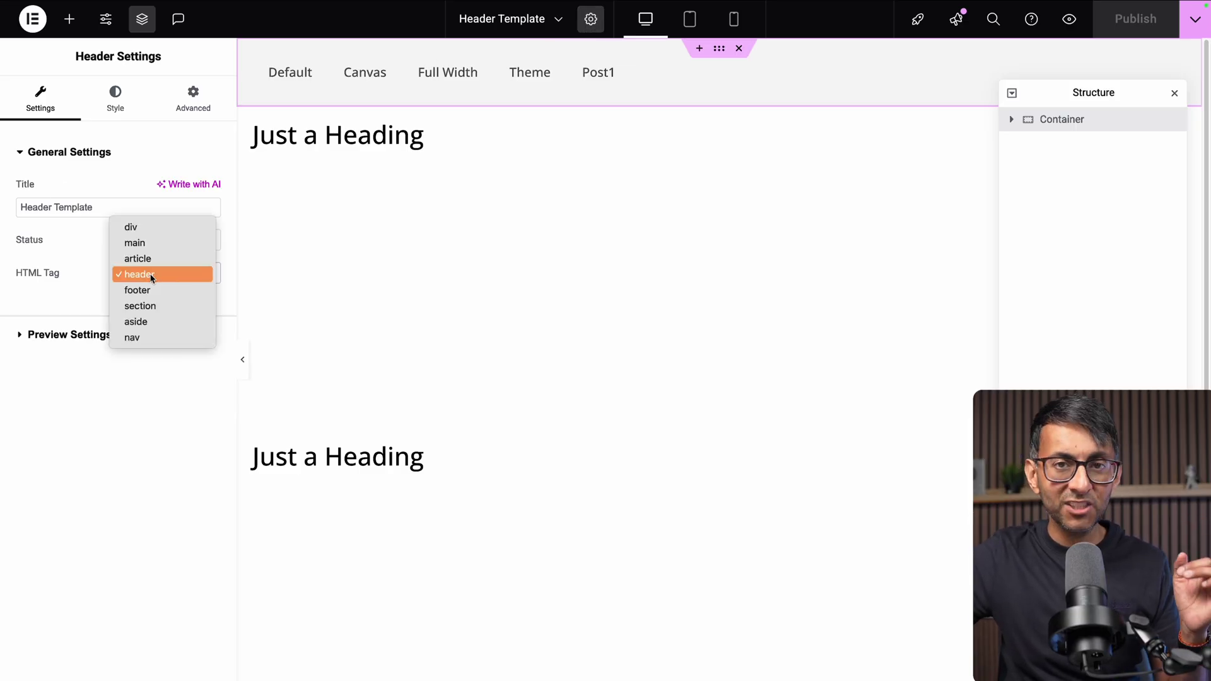
left_click(144, 228)
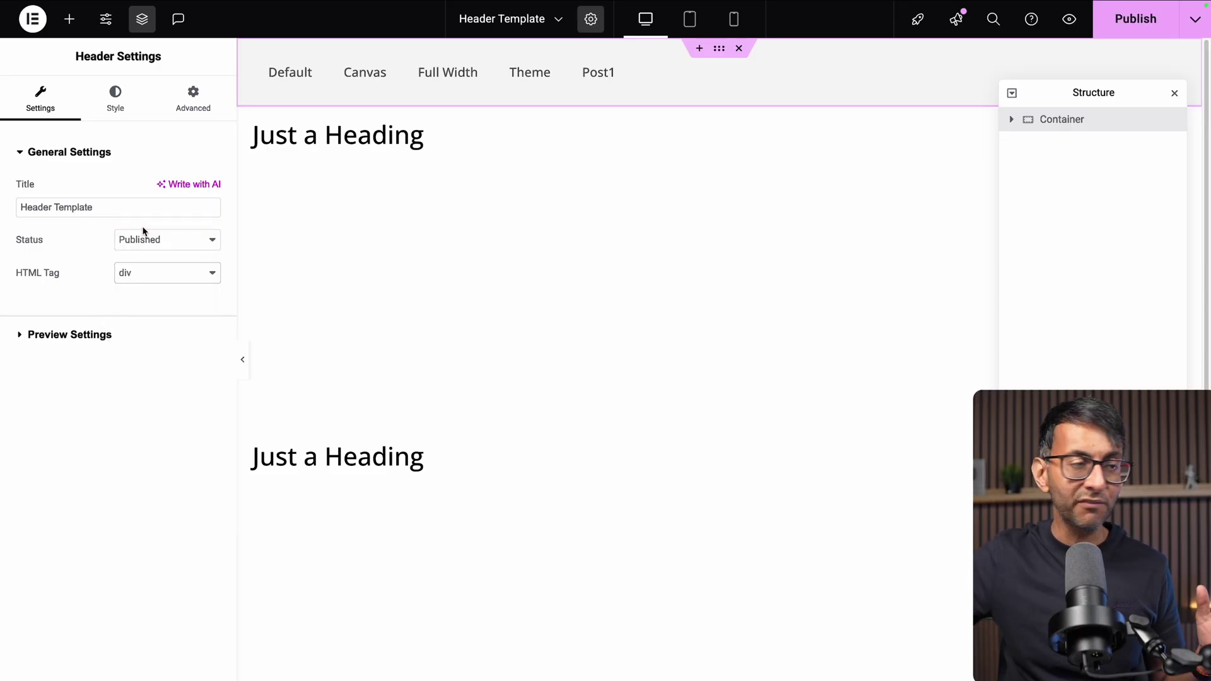
left_click(152, 278)
left_click(157, 326)
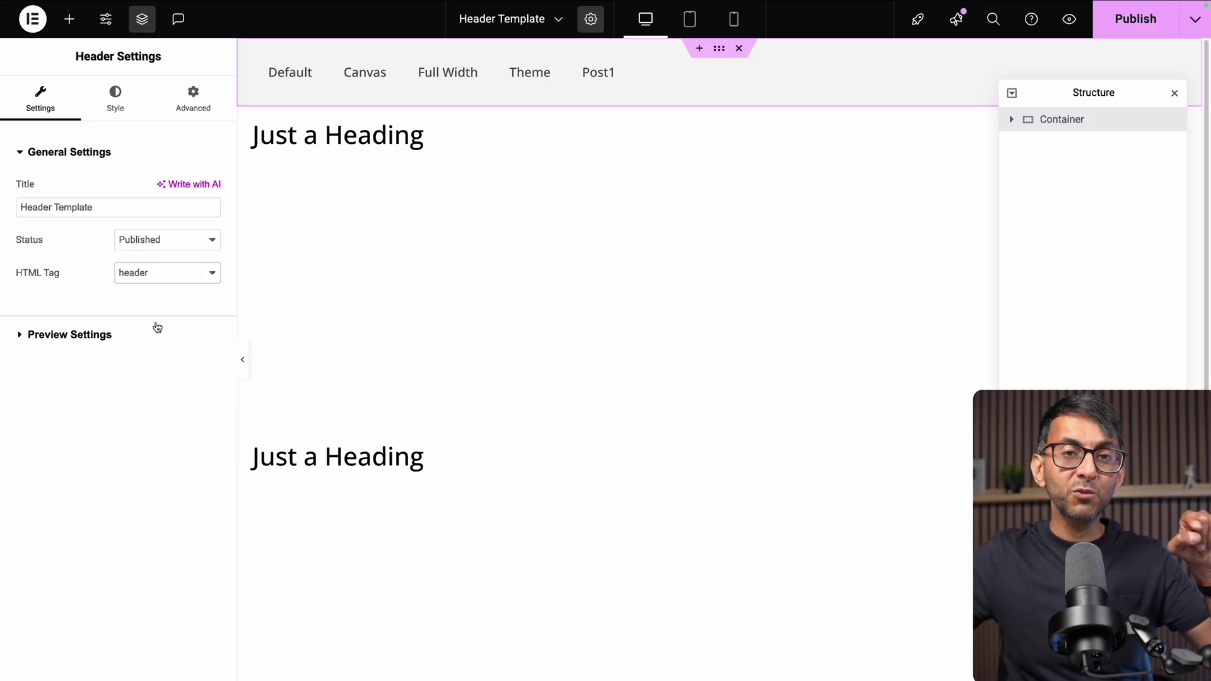
left_click(162, 281)
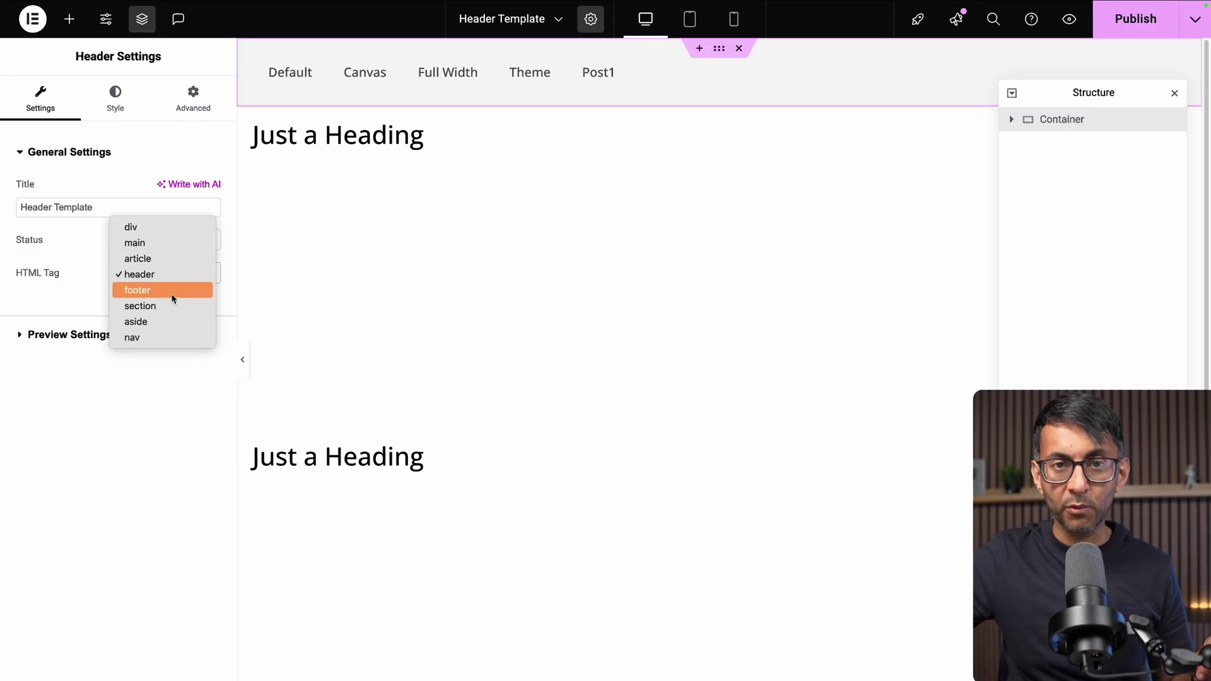
left_click(1133, 22)
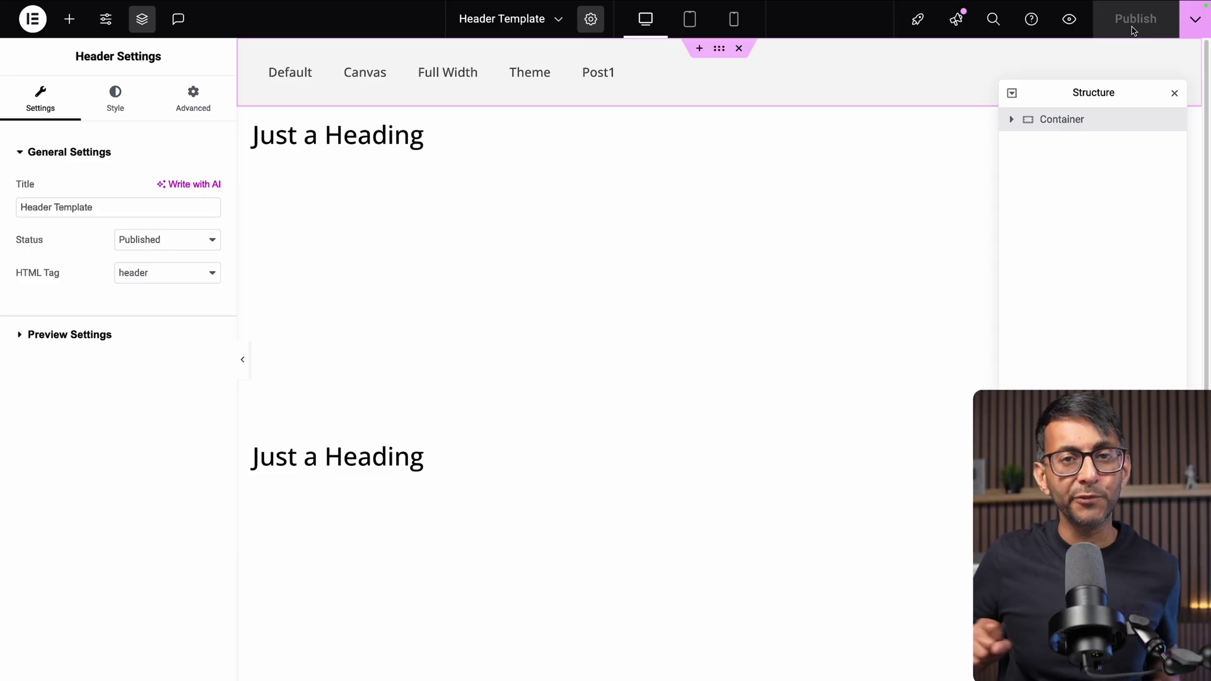
Open Site Identity in the theme customizer and start choosing a site logo.
mouse_move(854, 138)
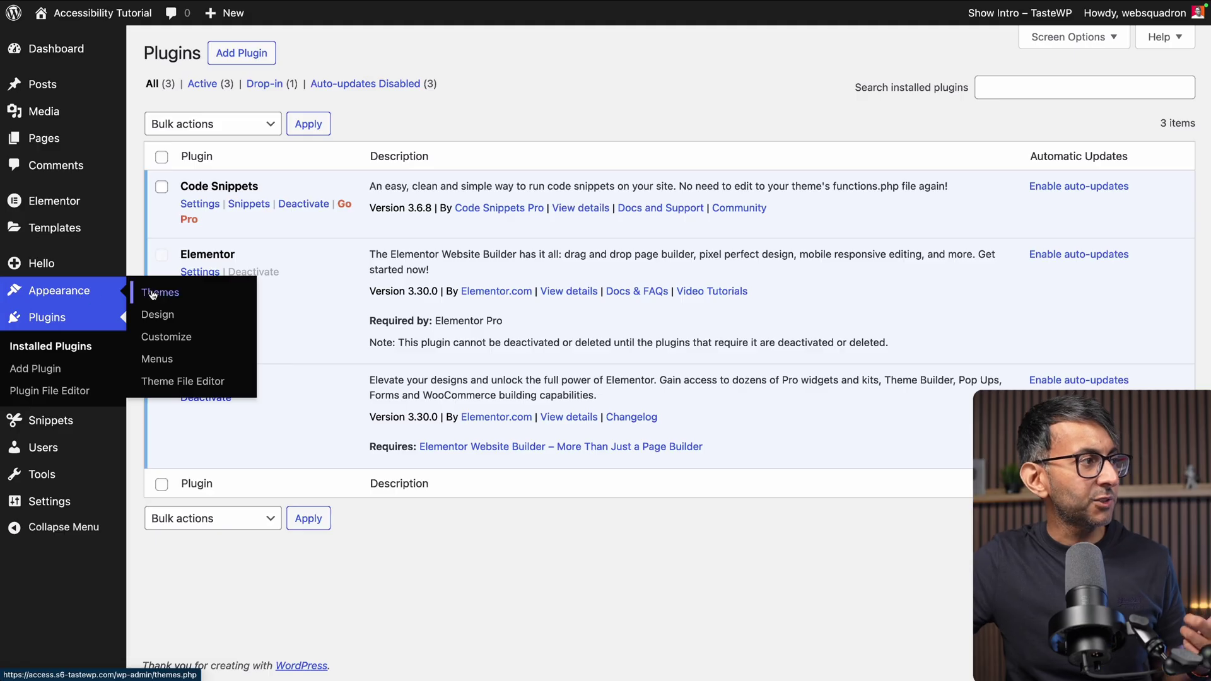
left_click(179, 340)
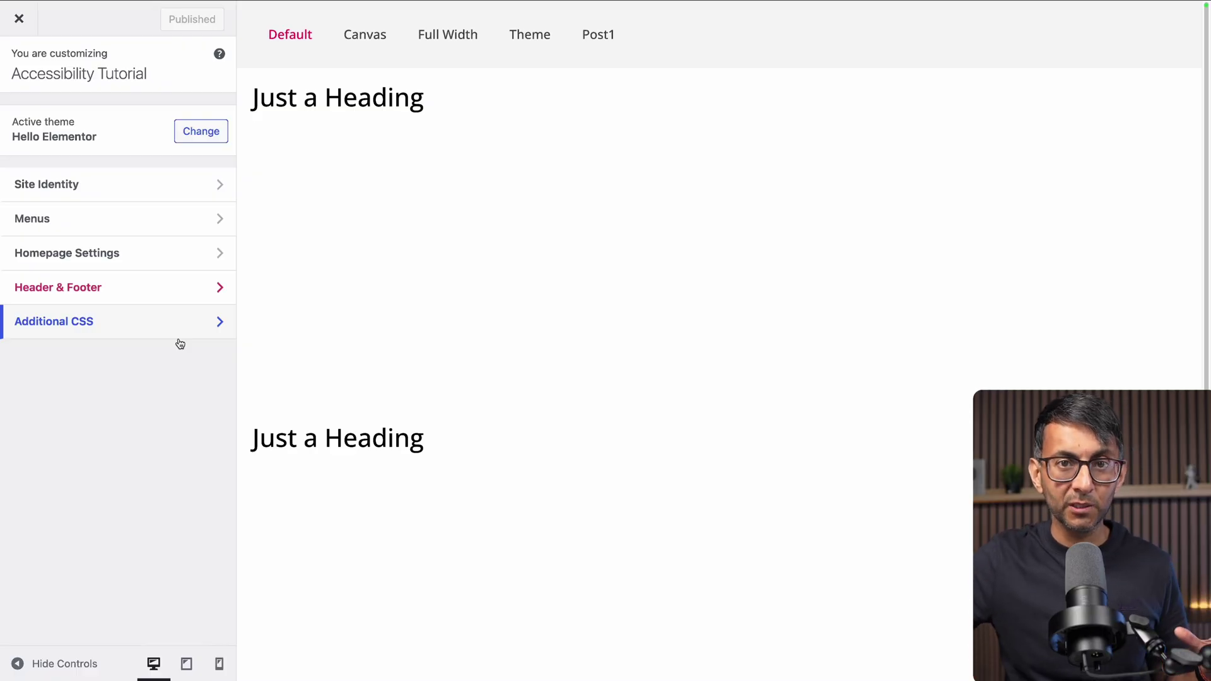
left_click(150, 192)
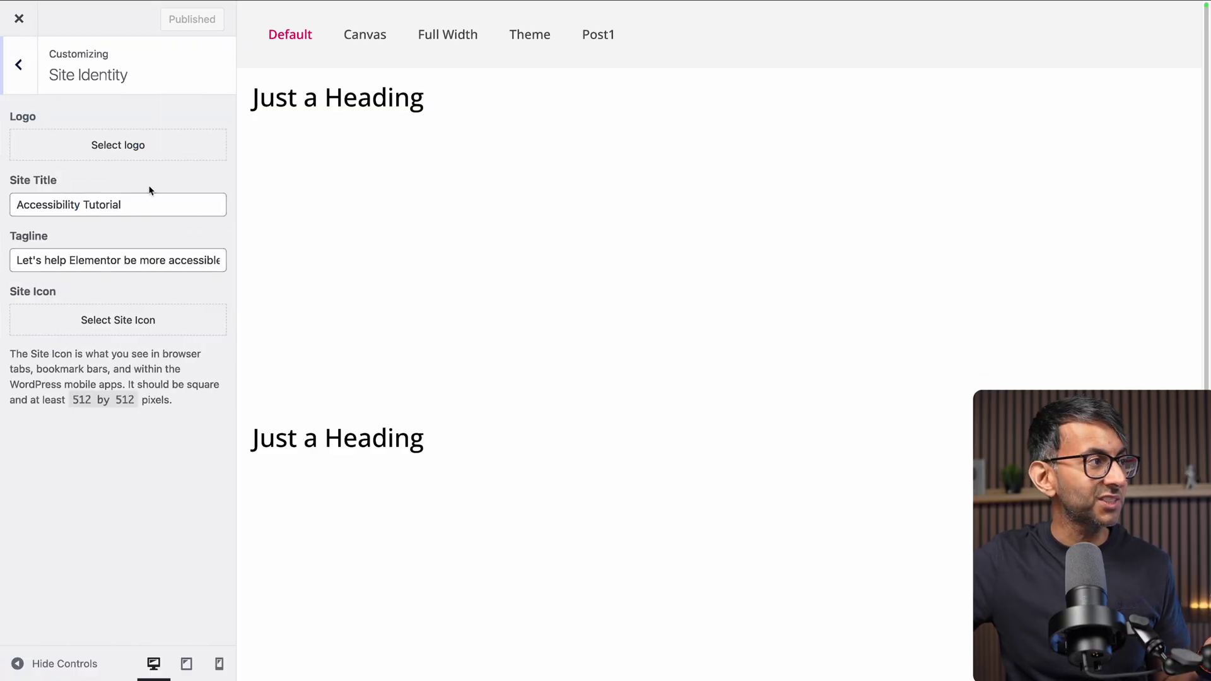
left_click(164, 149)
Select SVG.svg in the media library and give it the alt text "Web Squadron Logo".
left_click(458, 203)
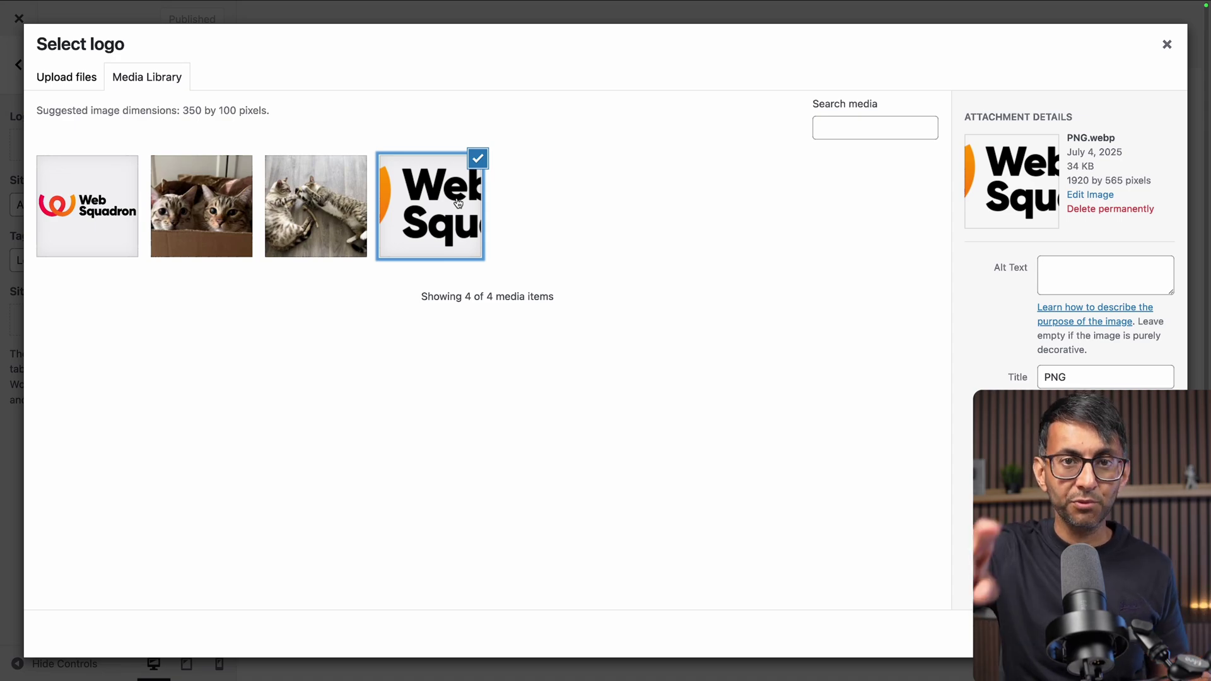
left_click(80, 193)
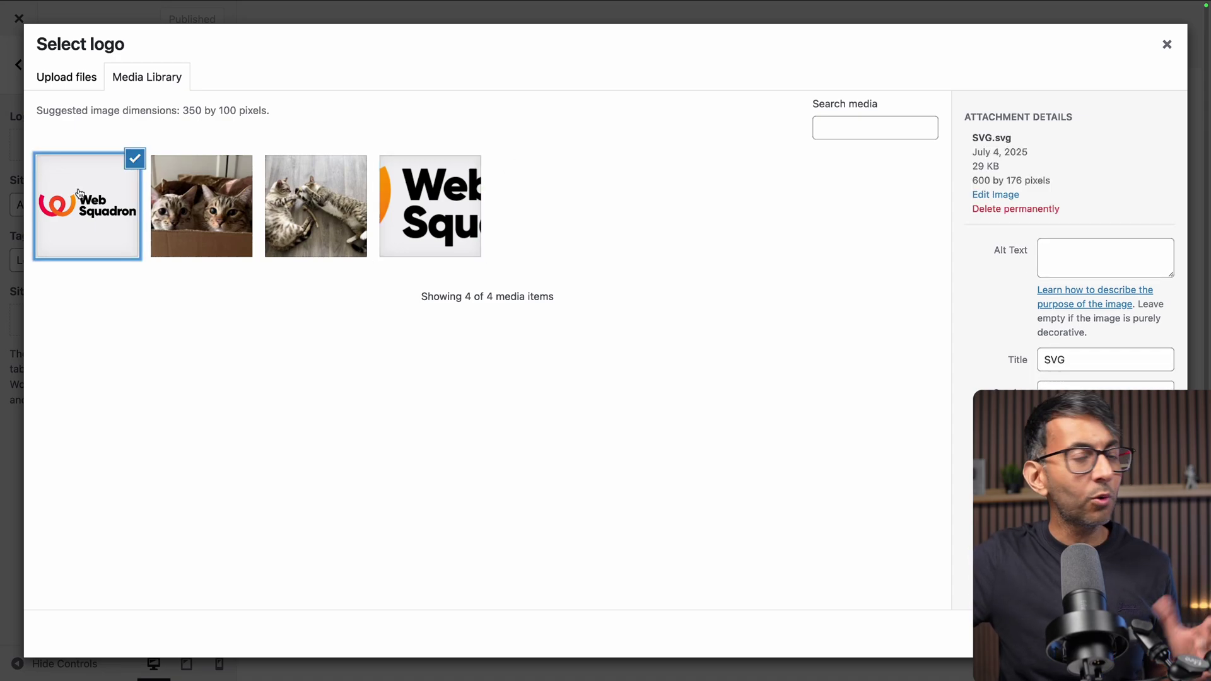
left_click(443, 224)
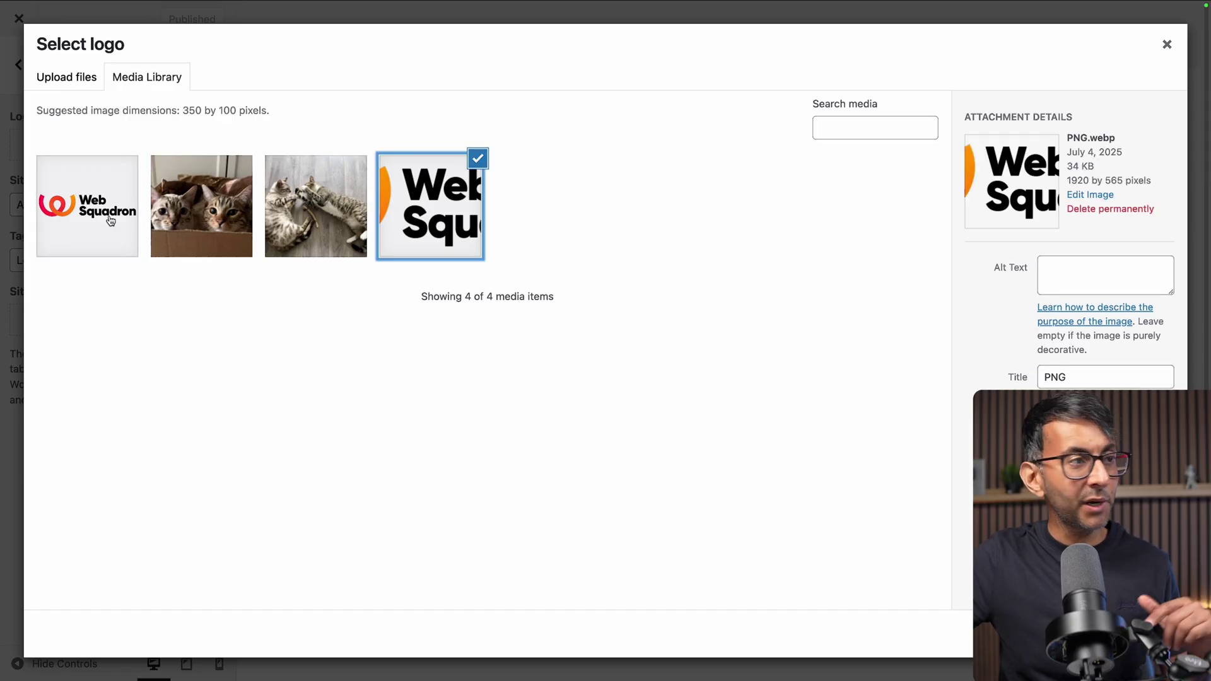
left_click(95, 224)
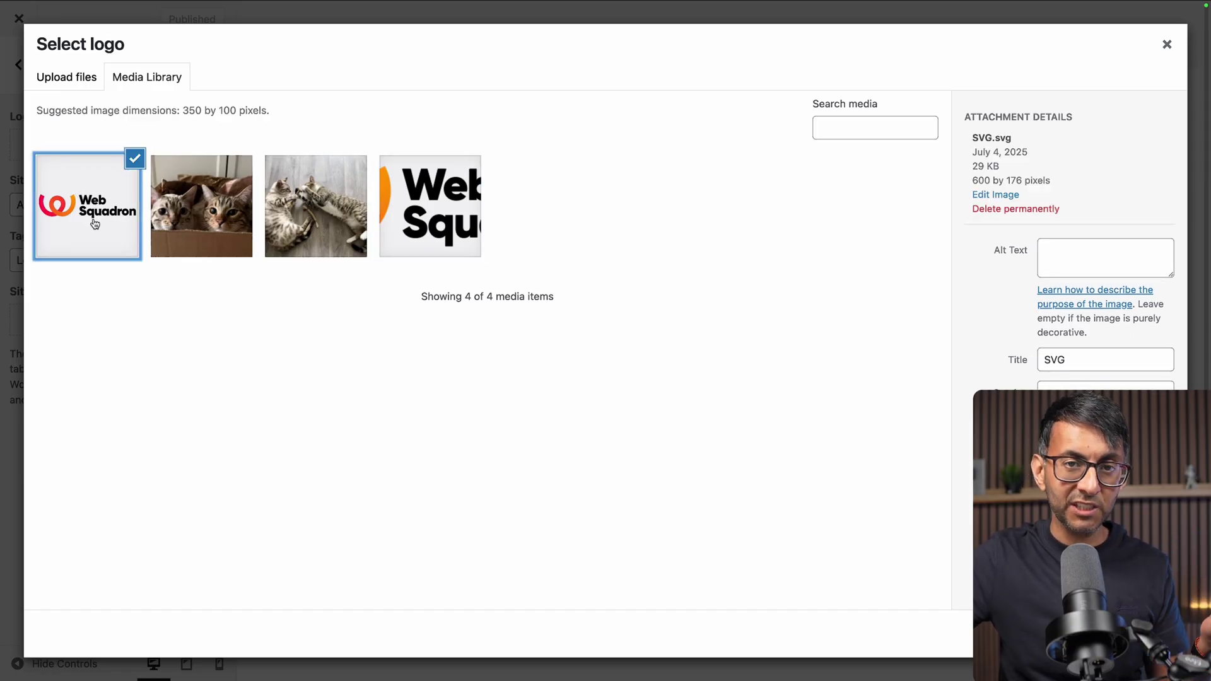
left_click(1063, 258)
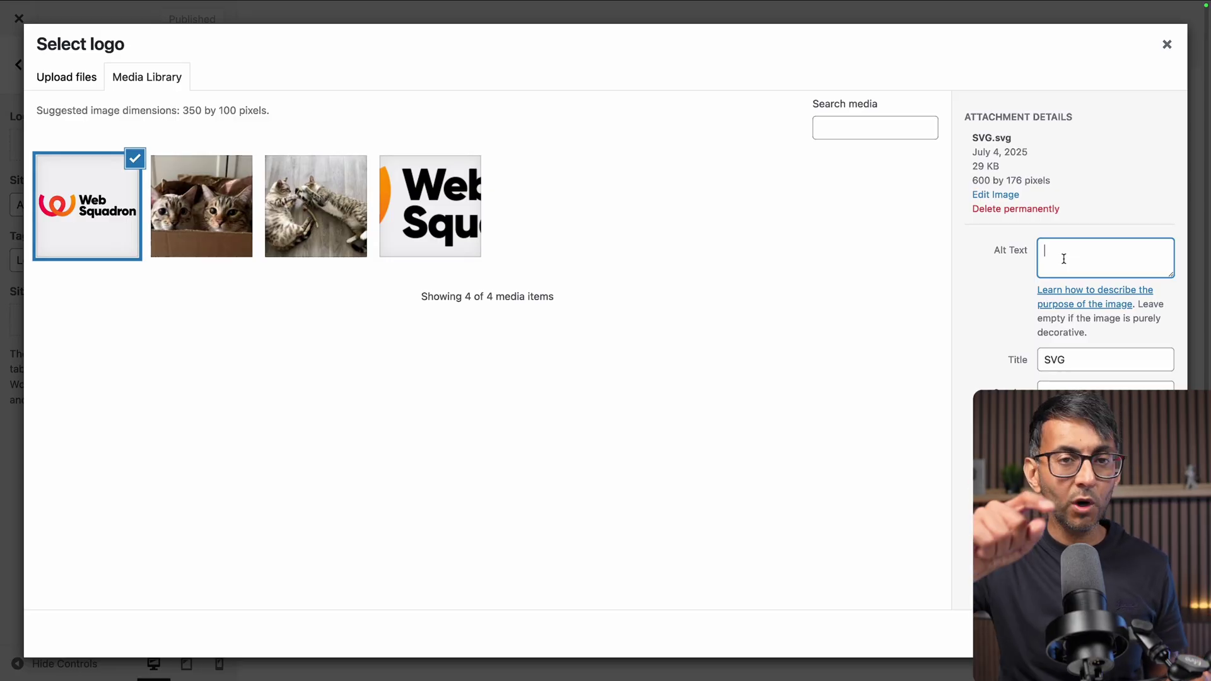
type("Web Squadron Logo")
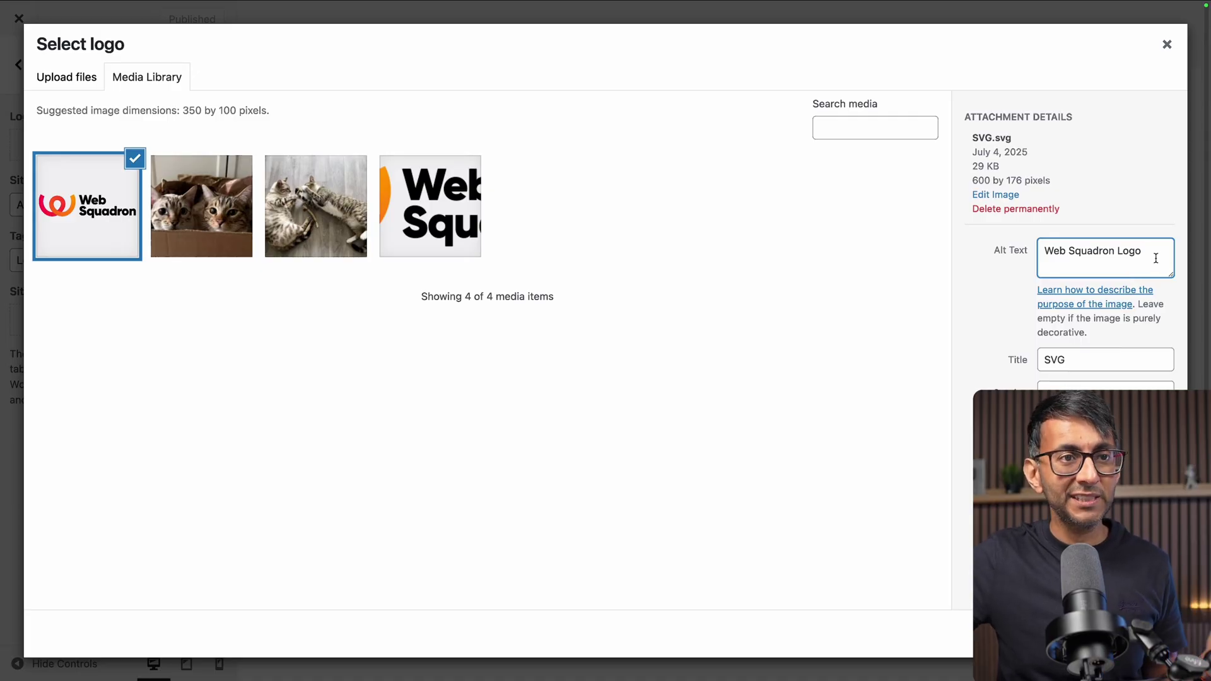
Copy the alt text "Web Squadron Logo" to PNG.webp and reselect SVG.svg as the site logo.
left_click_drag(1155, 259, 980, 253)
key("super+c")
left_click(482, 222)
left_click(1047, 271)
key("super+v")
left_click(104, 219)
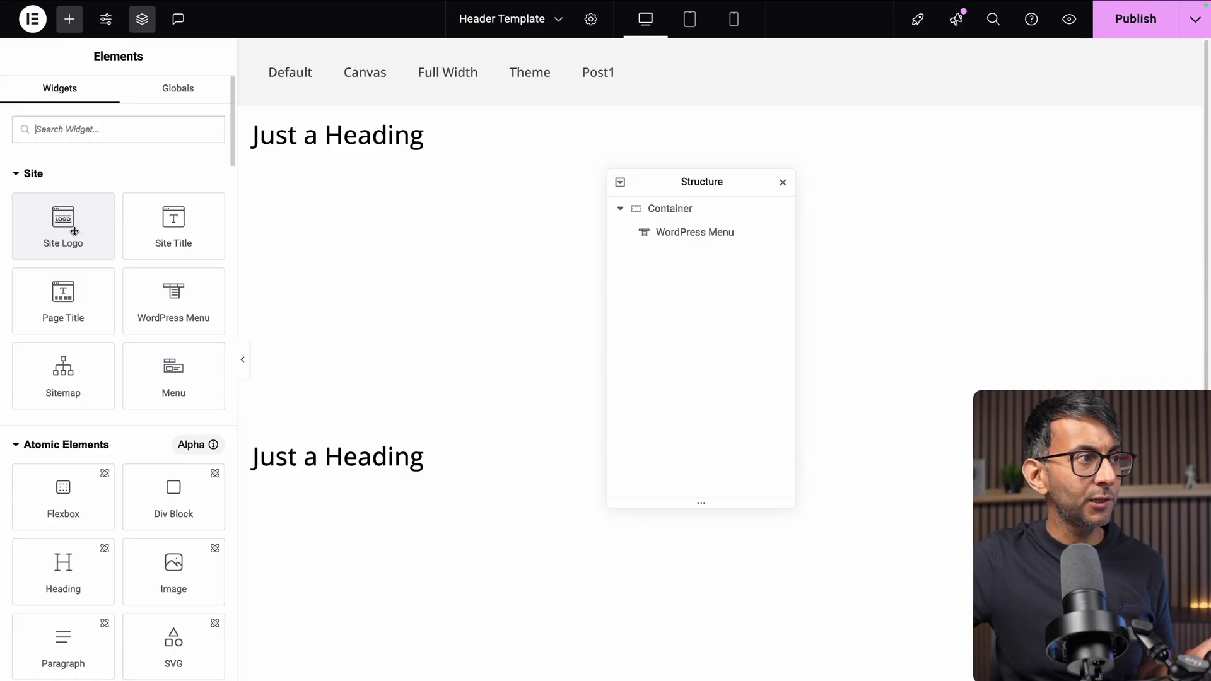
Add a Site Logo widget before the header menu with width and max width 140 px, and show its content settings.
left_click_drag(73, 230, 661, 235)
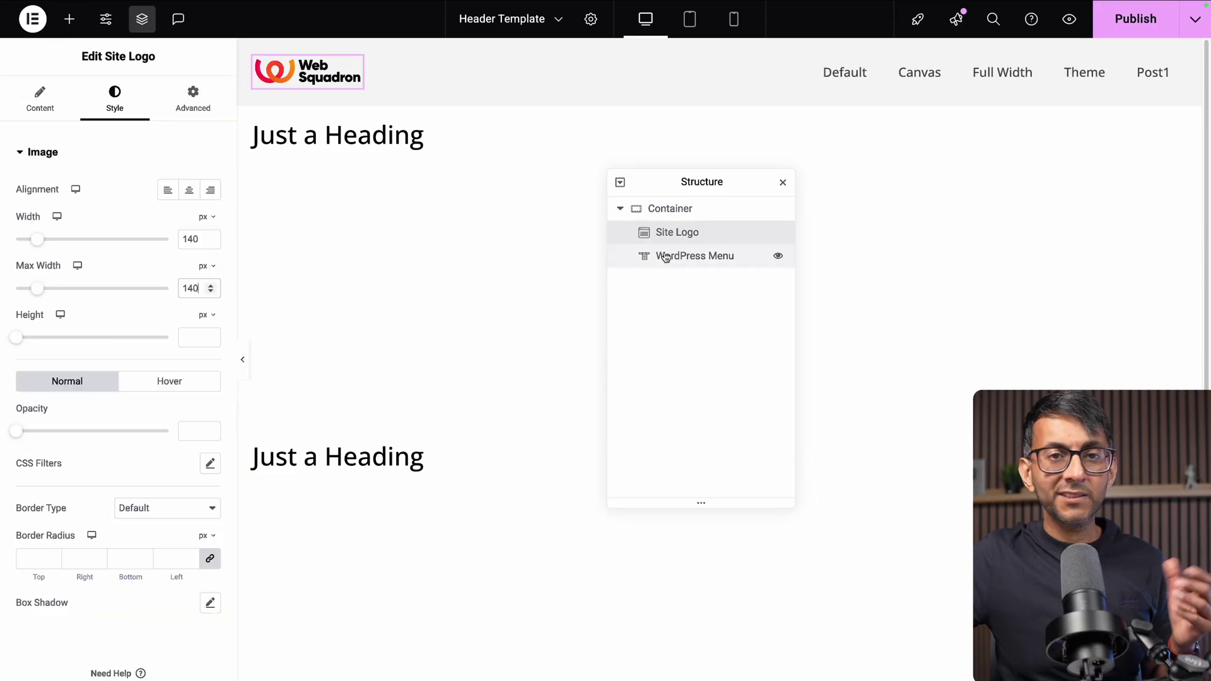
left_click(40, 104)
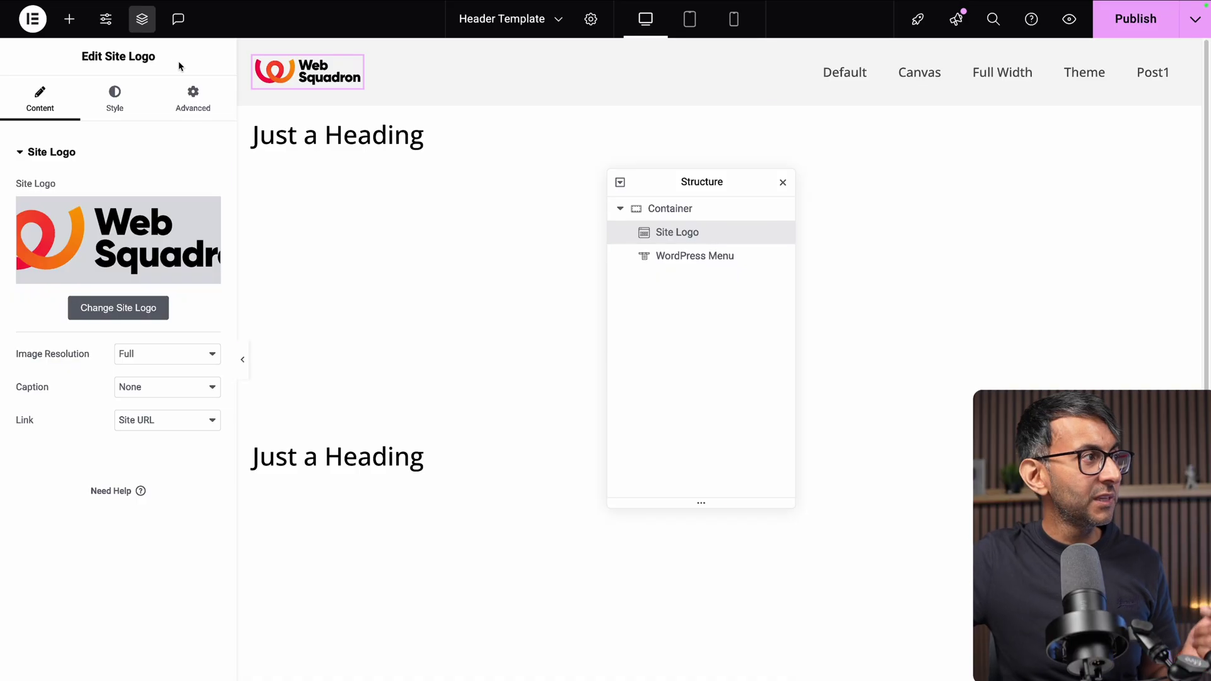
left_click(70, 20)
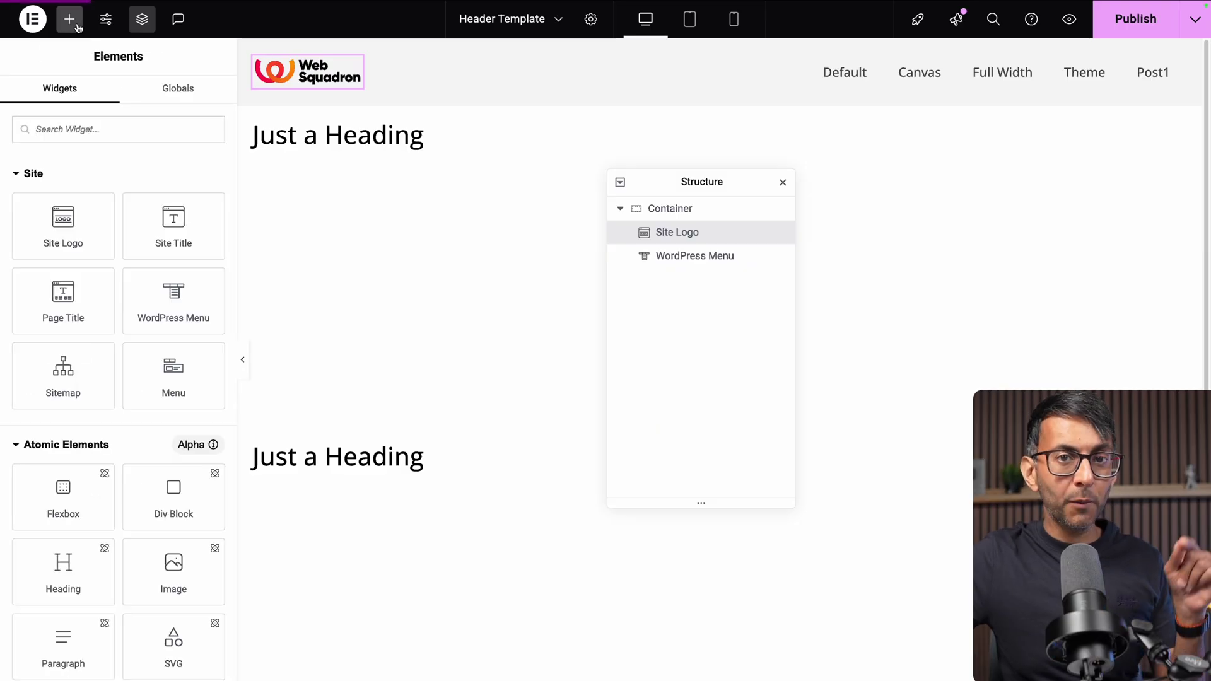
left_click(169, 550)
left_click(101, 242)
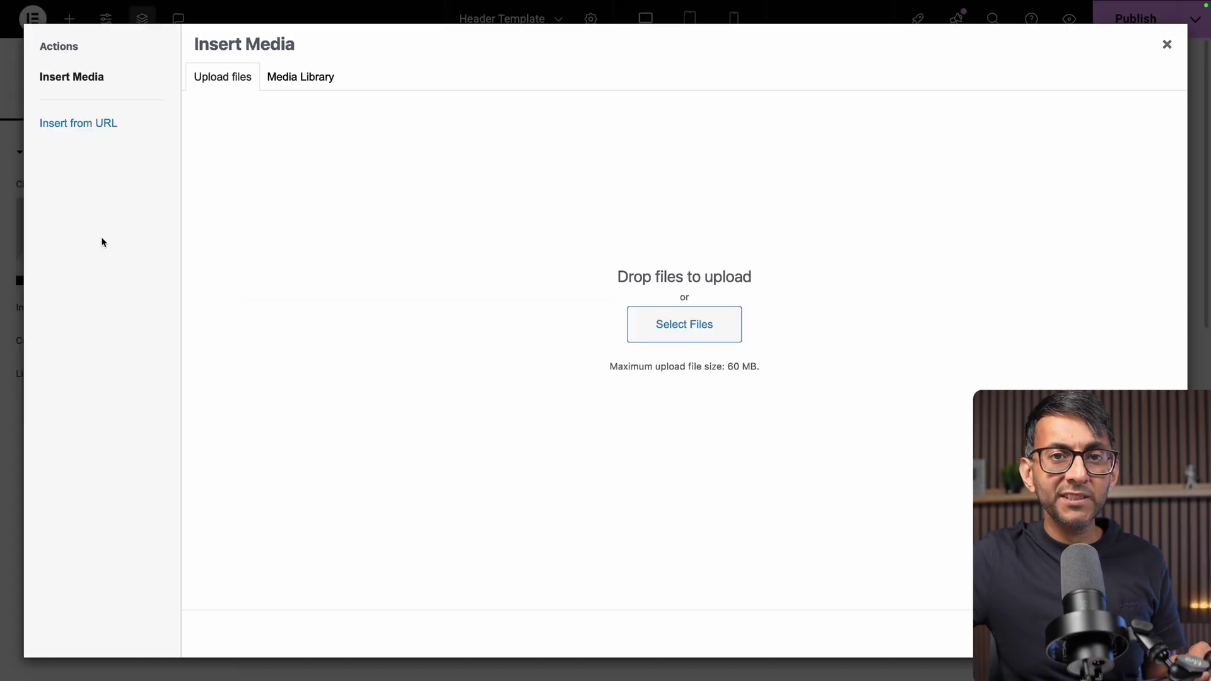
left_click(300, 77)
left_click(638, 226)
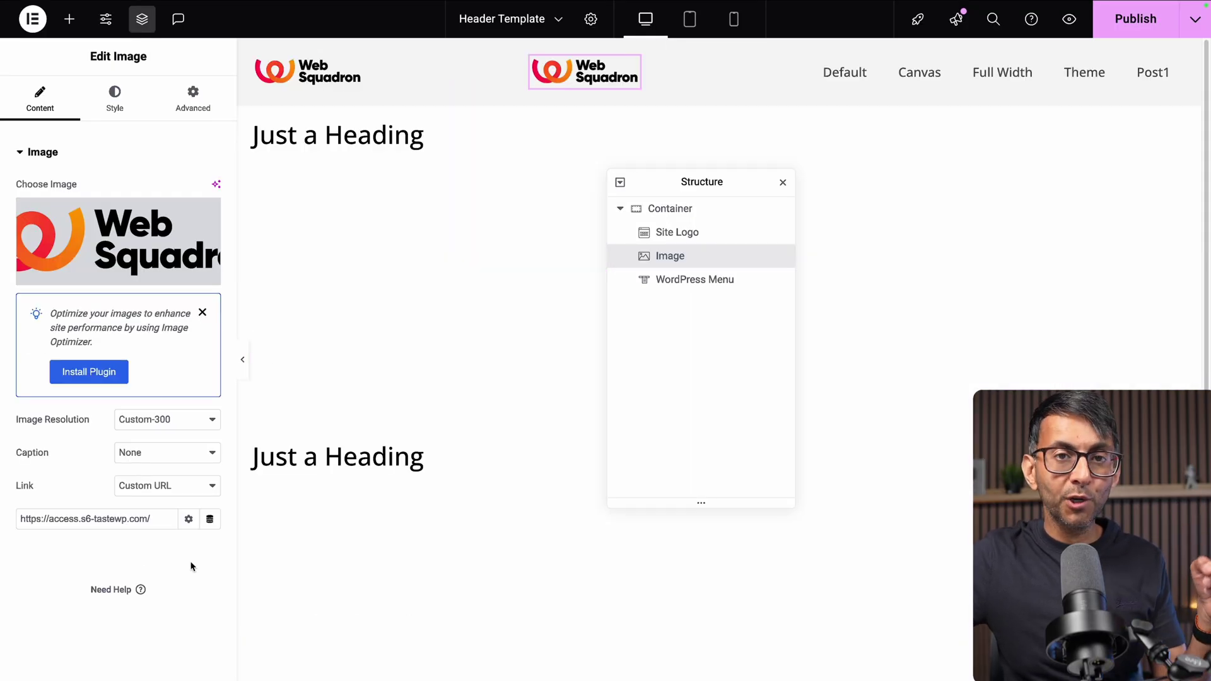
mouse_move(159, 226)
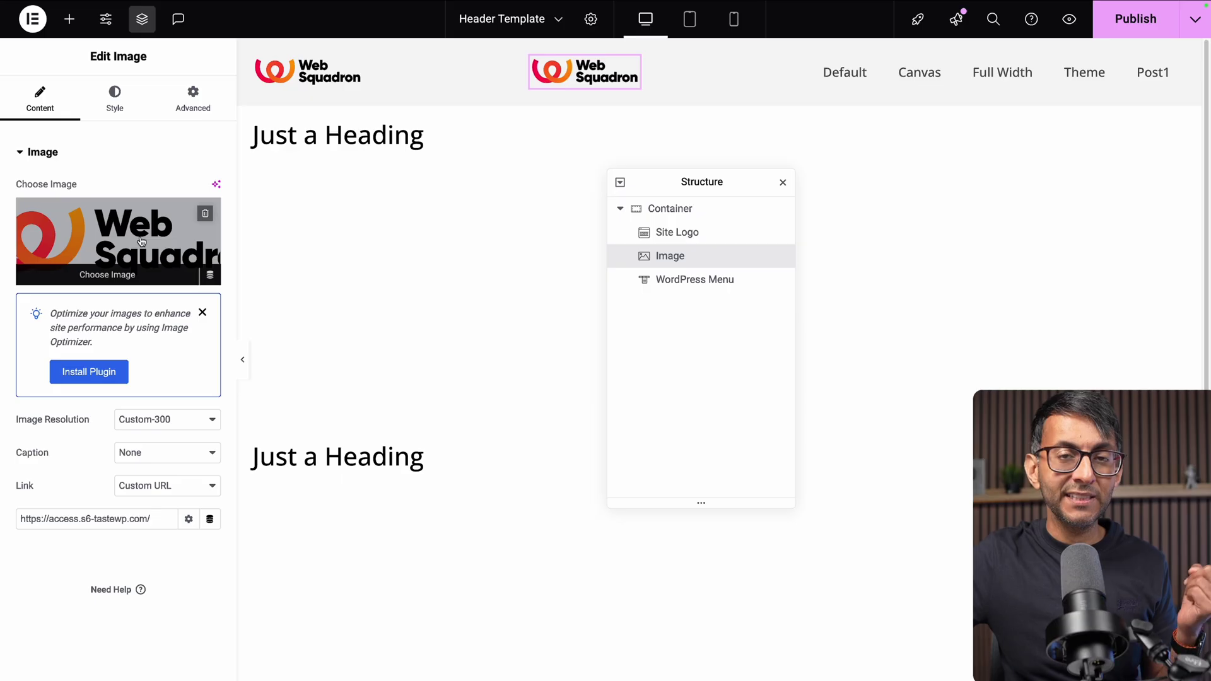
left_click(141, 241)
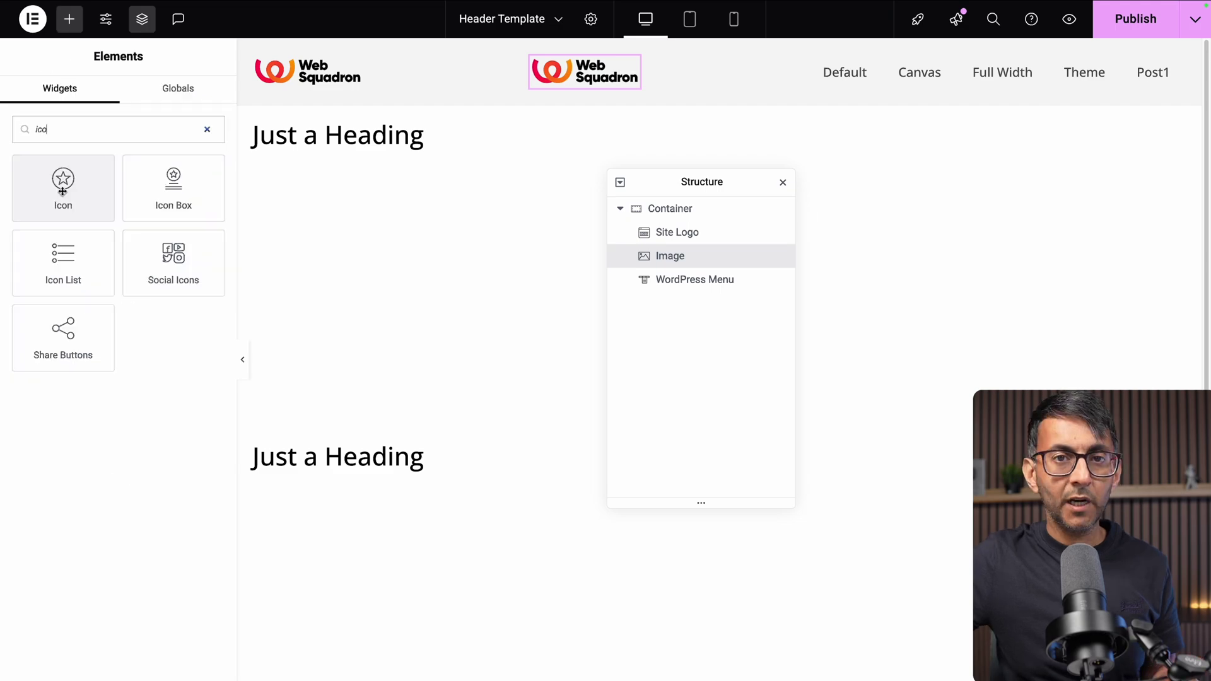
left_click(62, 189)
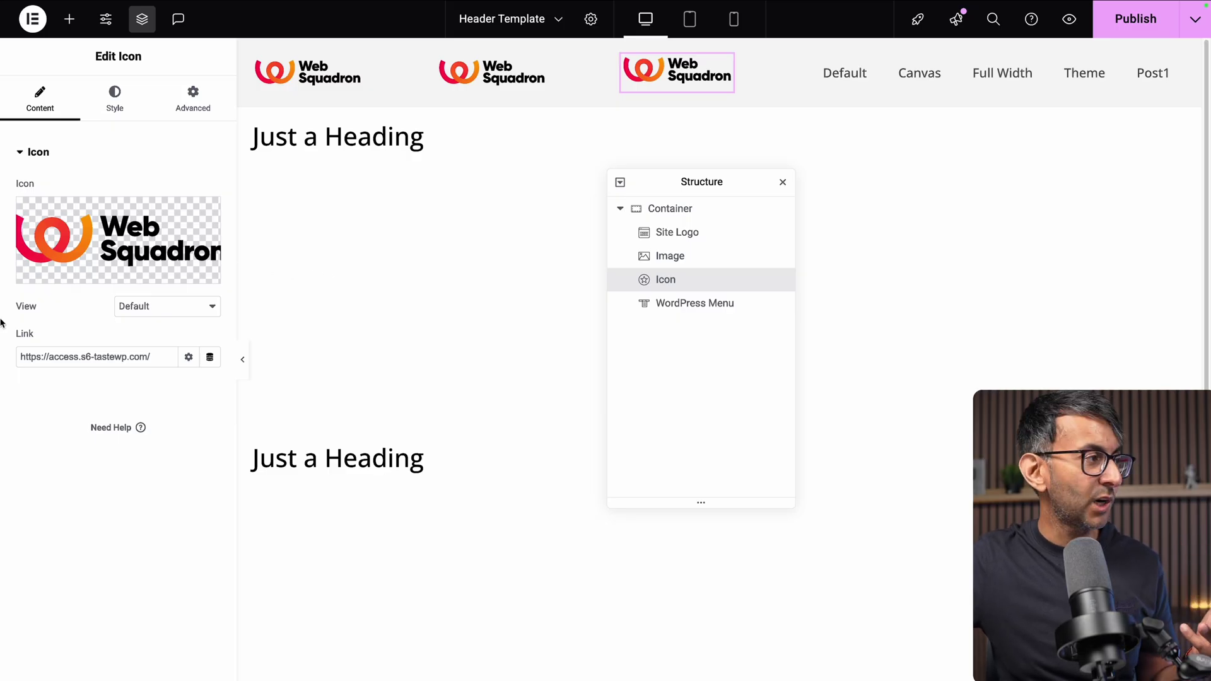
left_click(189, 357)
left_click(98, 442)
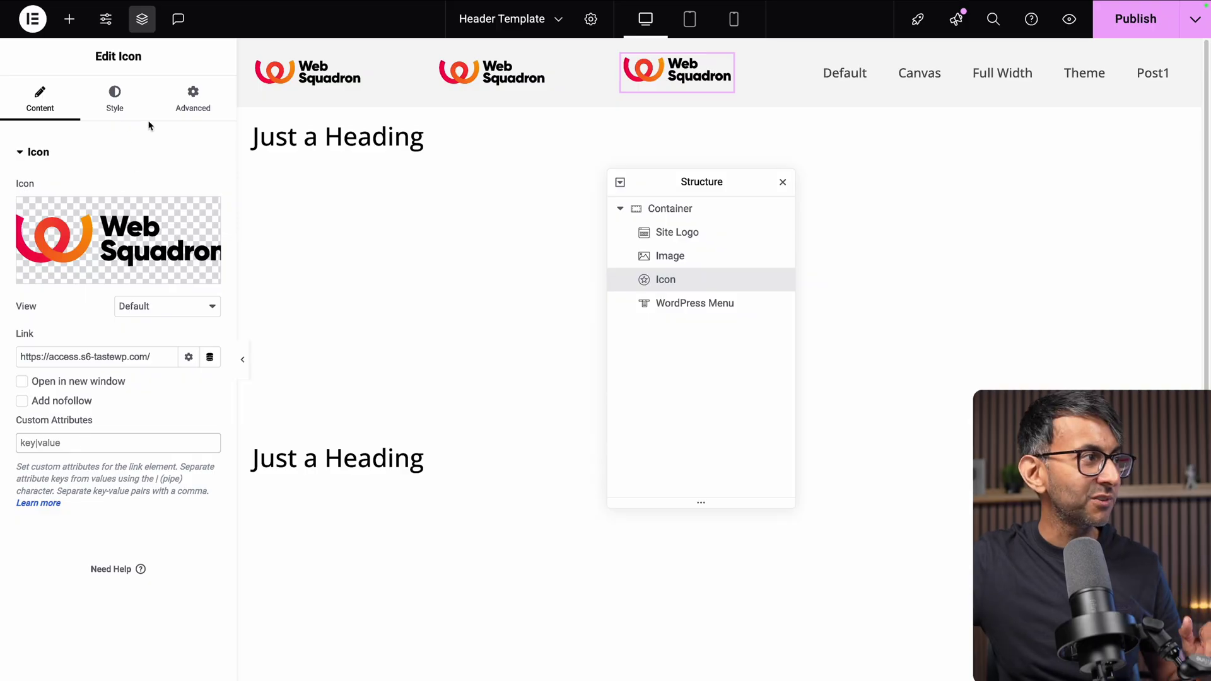
Give the Icon widget the custom attributes role|img and aria-label|Web Squadron Logo.
left_click(193, 104)
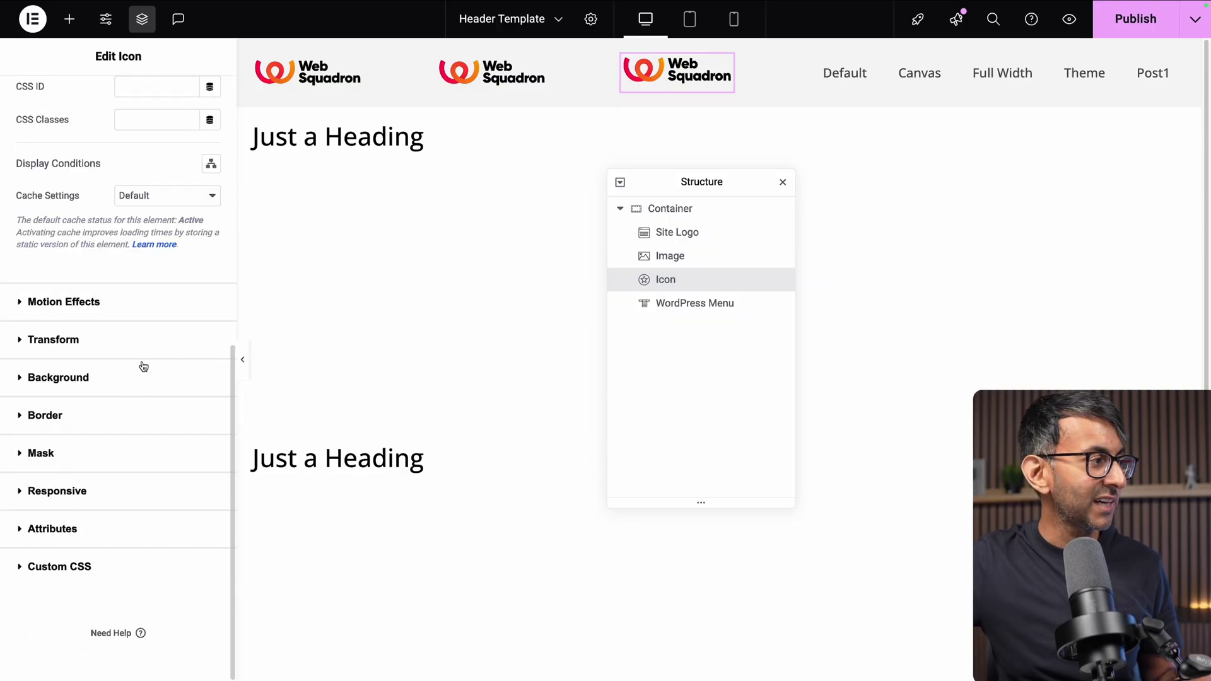
left_click(112, 530)
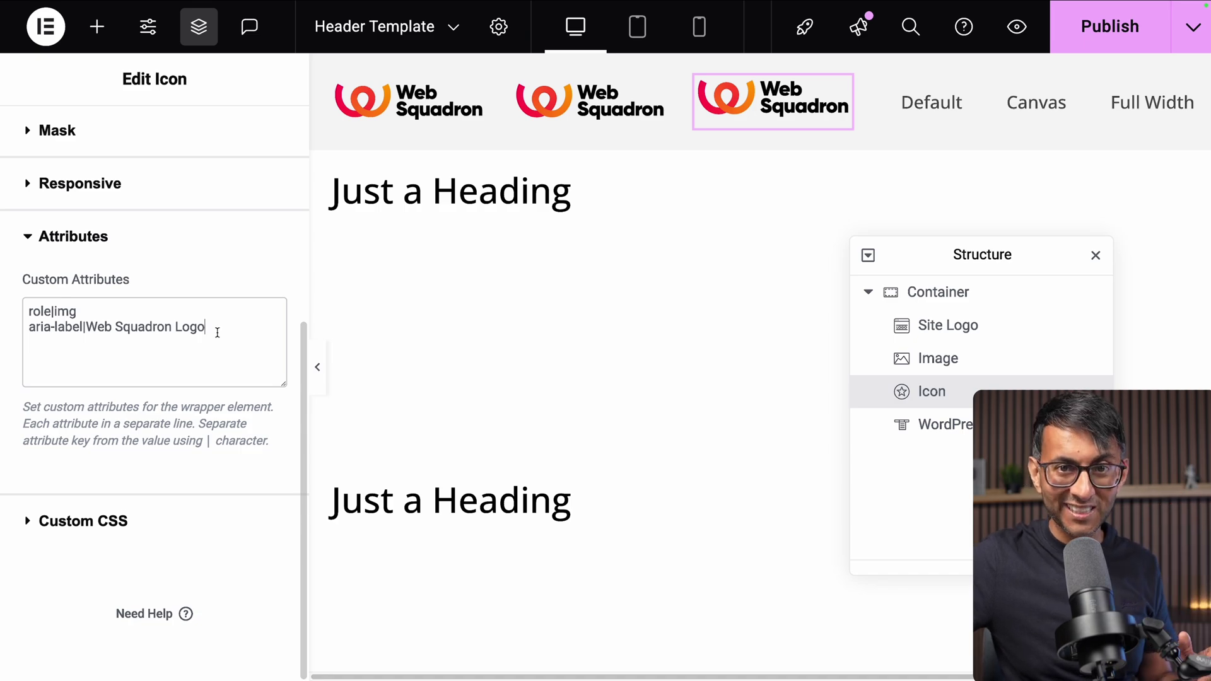
Save the header template and open the Contrast Checker settings page in the WordPress dashboard.
key("ctrl+s")
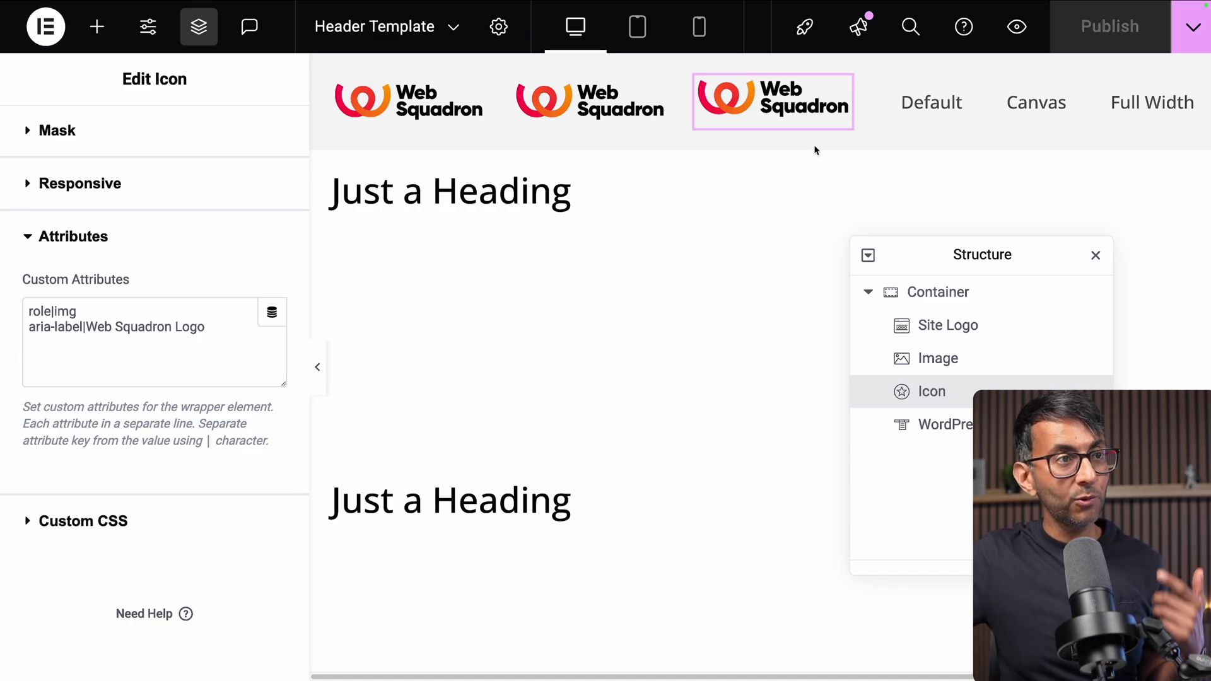
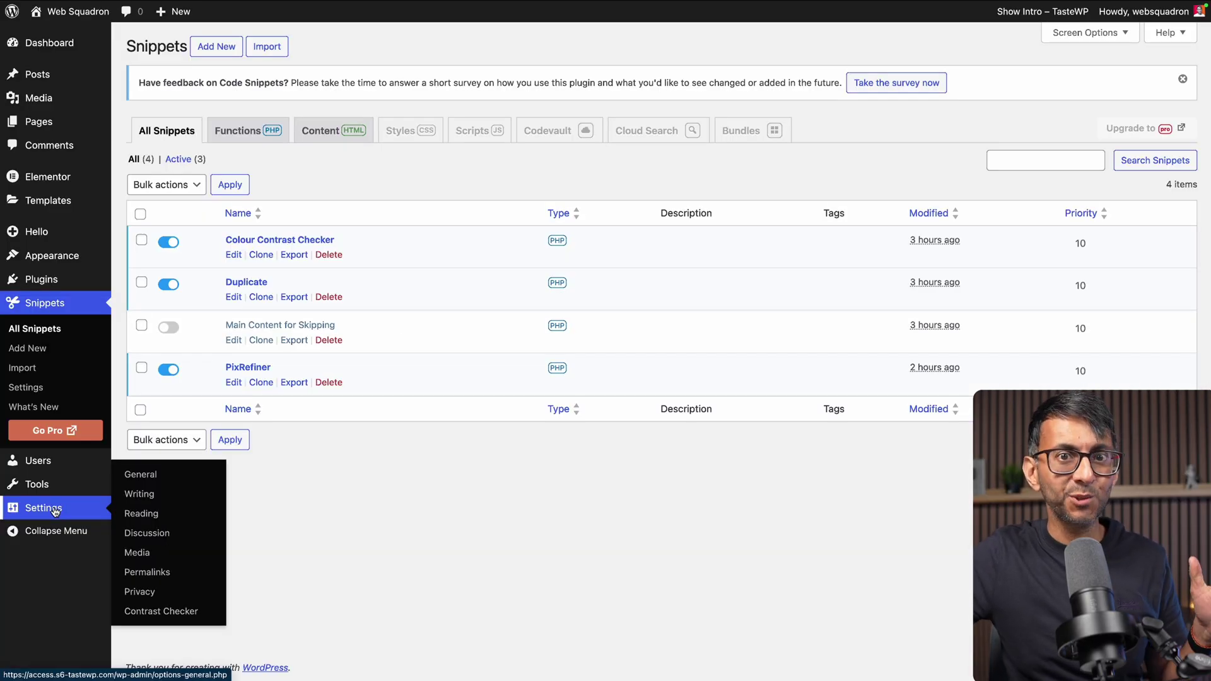
left_click(194, 616)
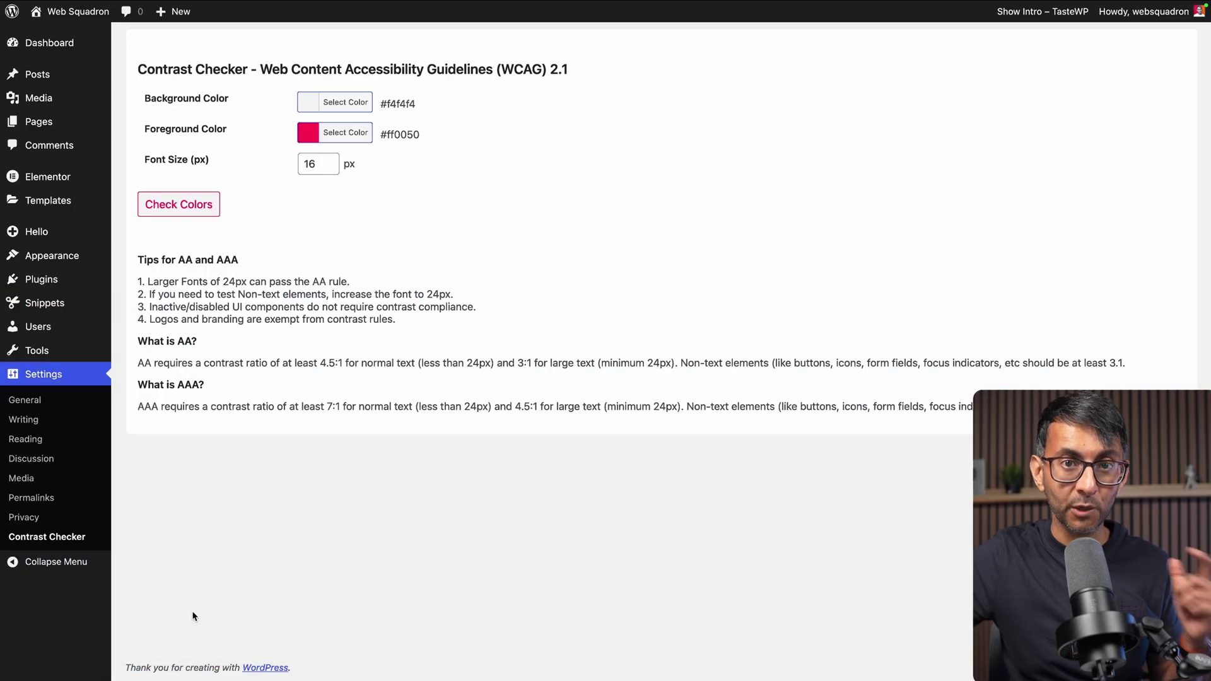
Check the contrast of black on white, and of foreground #ff0050 on background #ffffff.
left_click(179, 205)
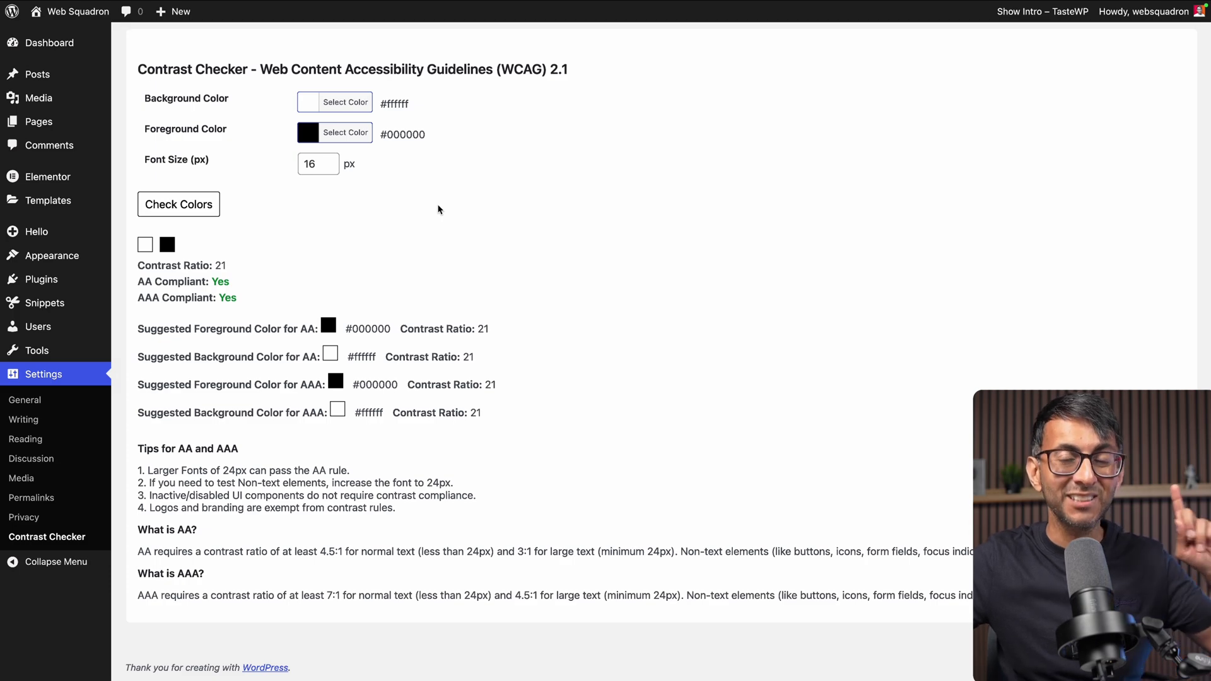
left_click(313, 139)
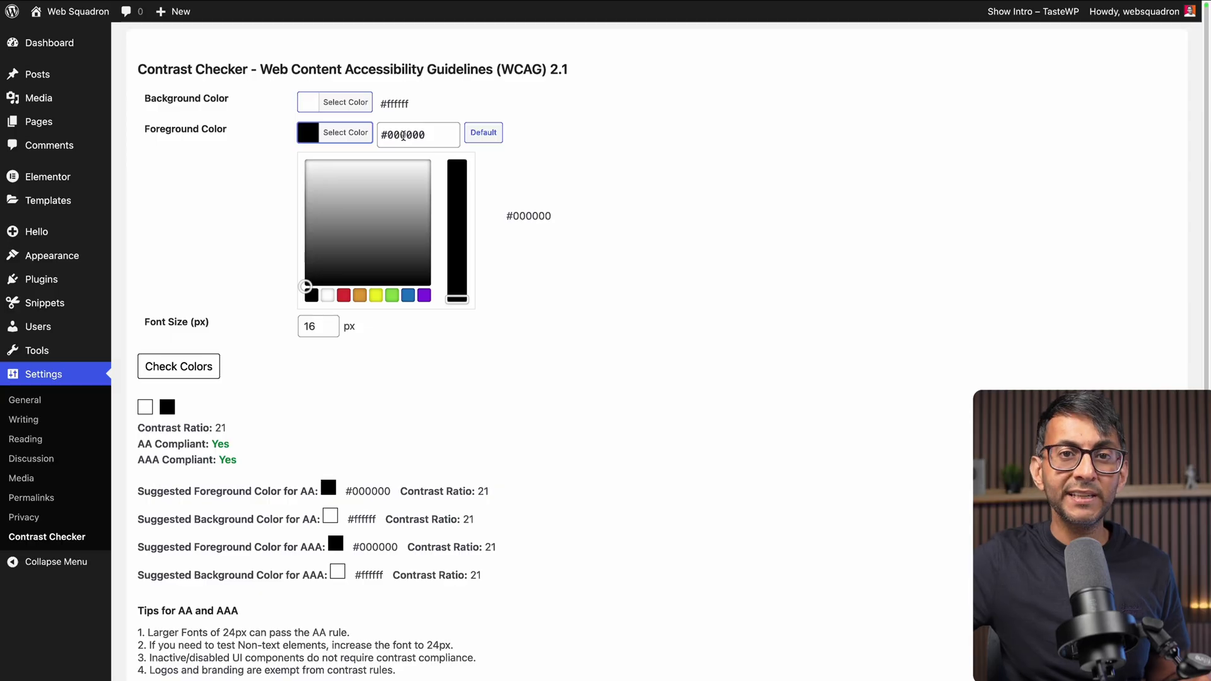
left_click_drag(386, 246, 348, 250)
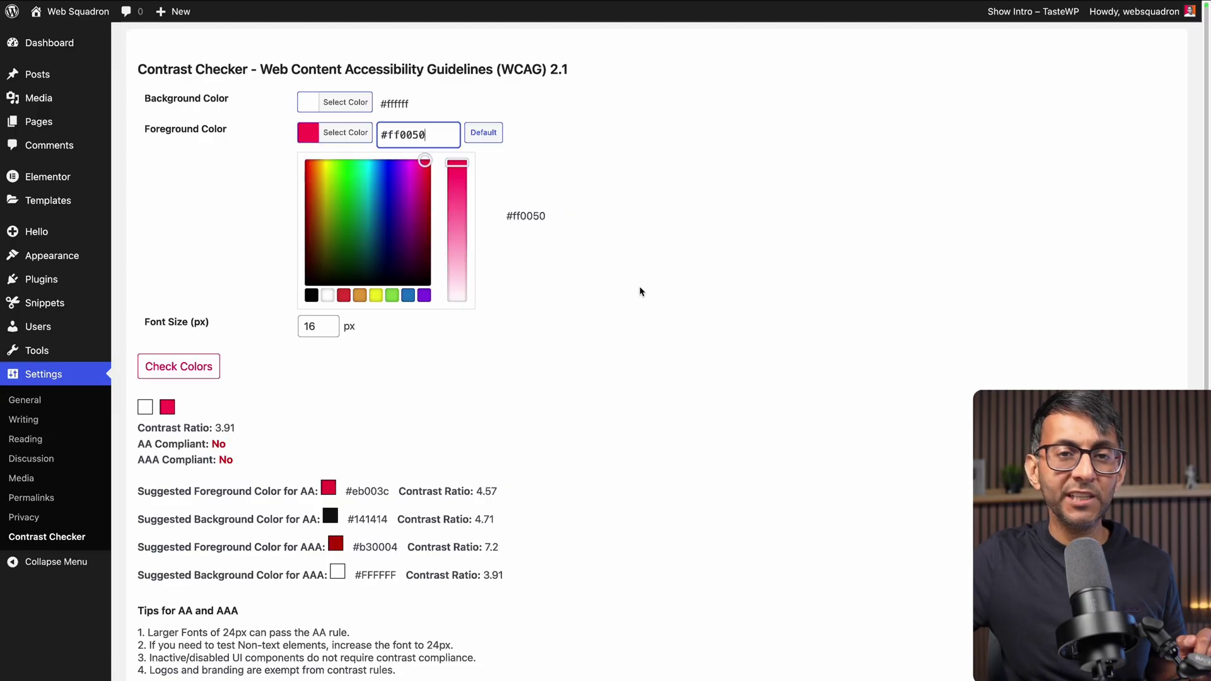
left_click(642, 293)
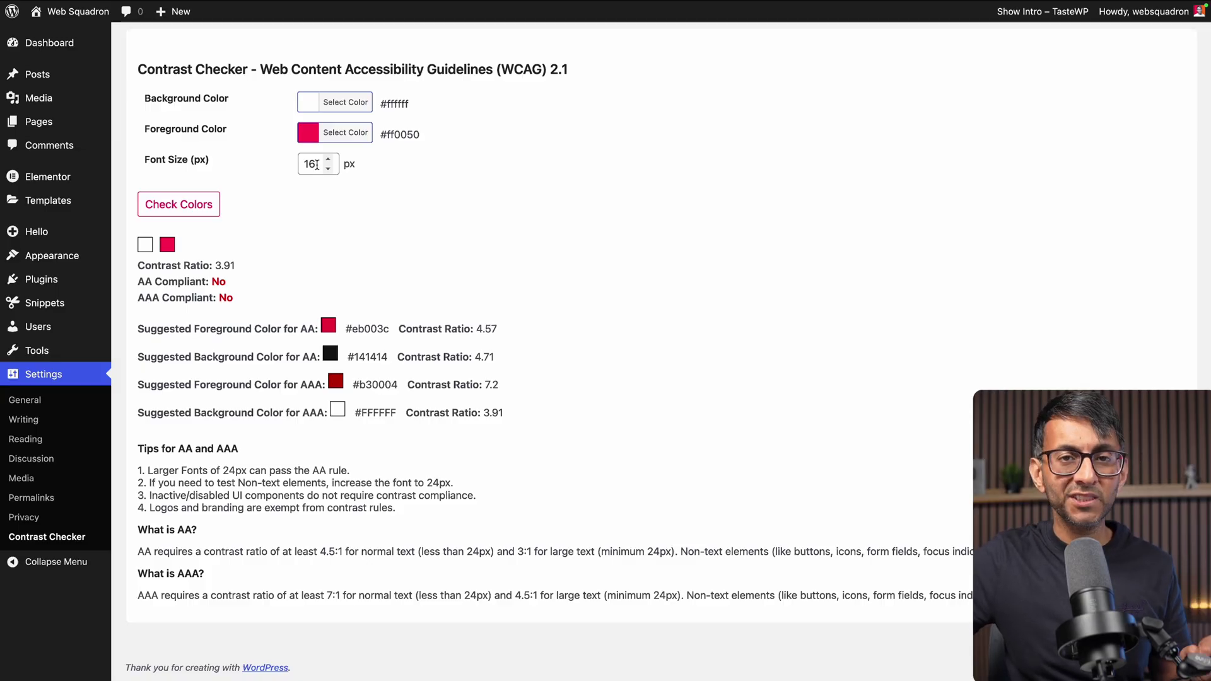
Test the contrast compliance of #ff0050 on white at font size 28 px, lowering it stepwise to 23 px.
left_click_drag(317, 165, 302, 161)
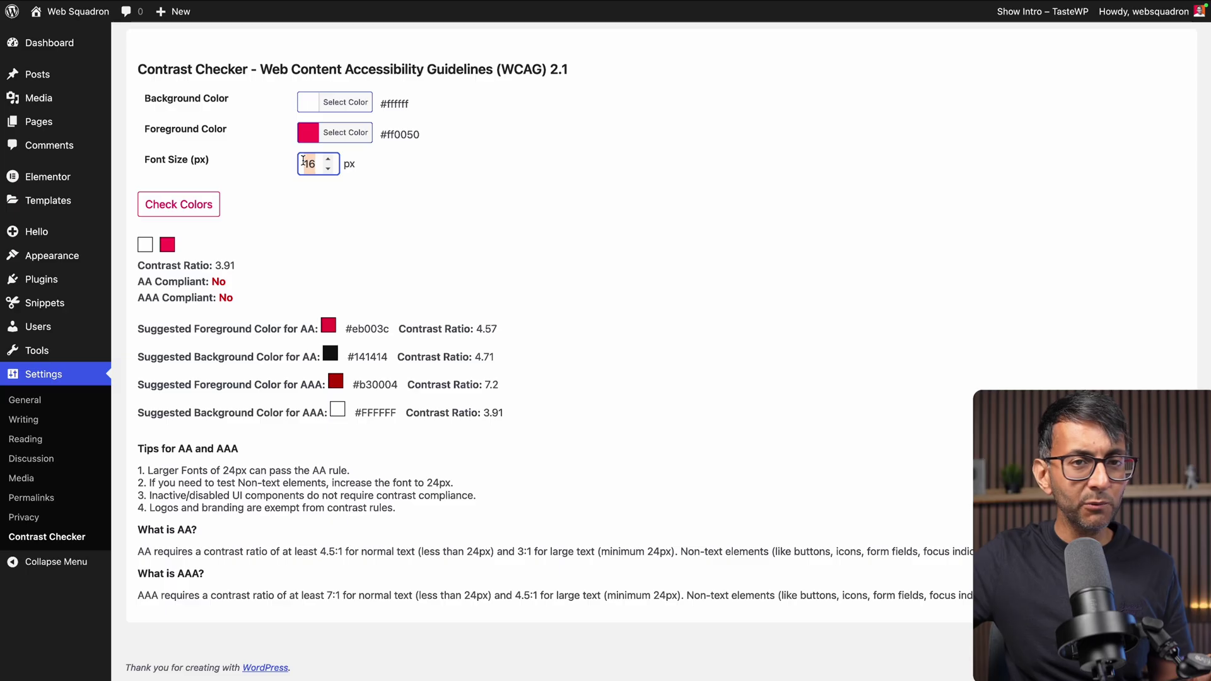
type("28")
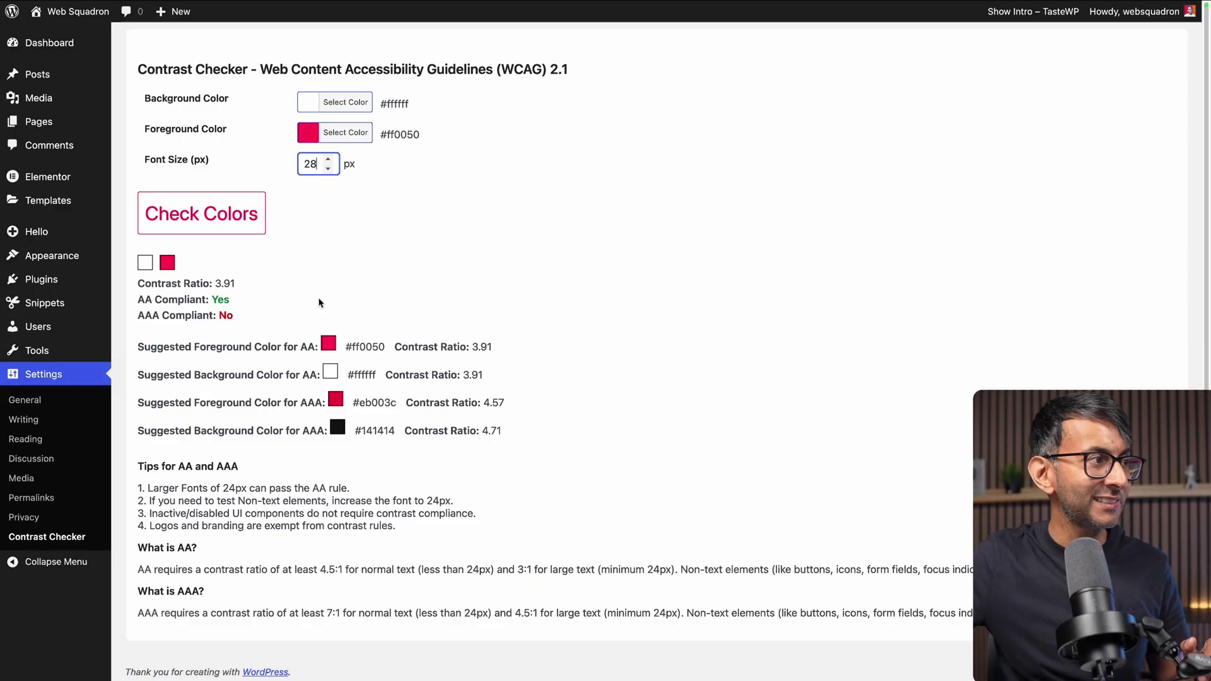
left_click(328, 169)
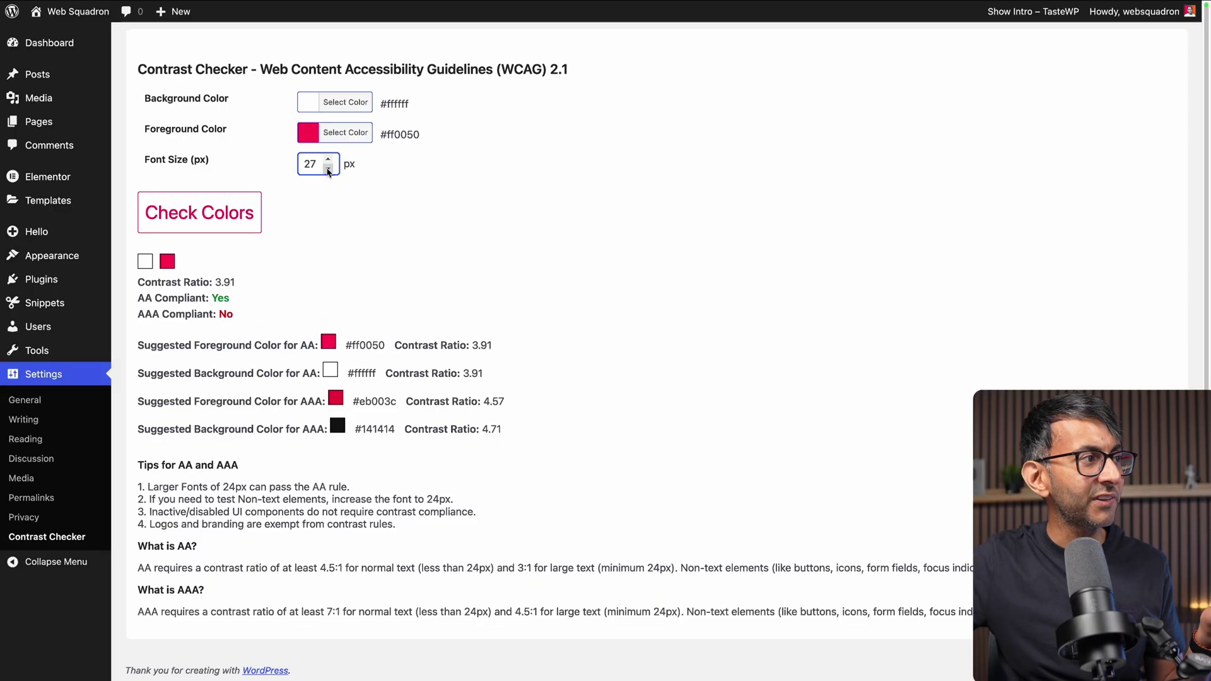
left_click(328, 168)
left_click(328, 168)
left_click(328, 168)
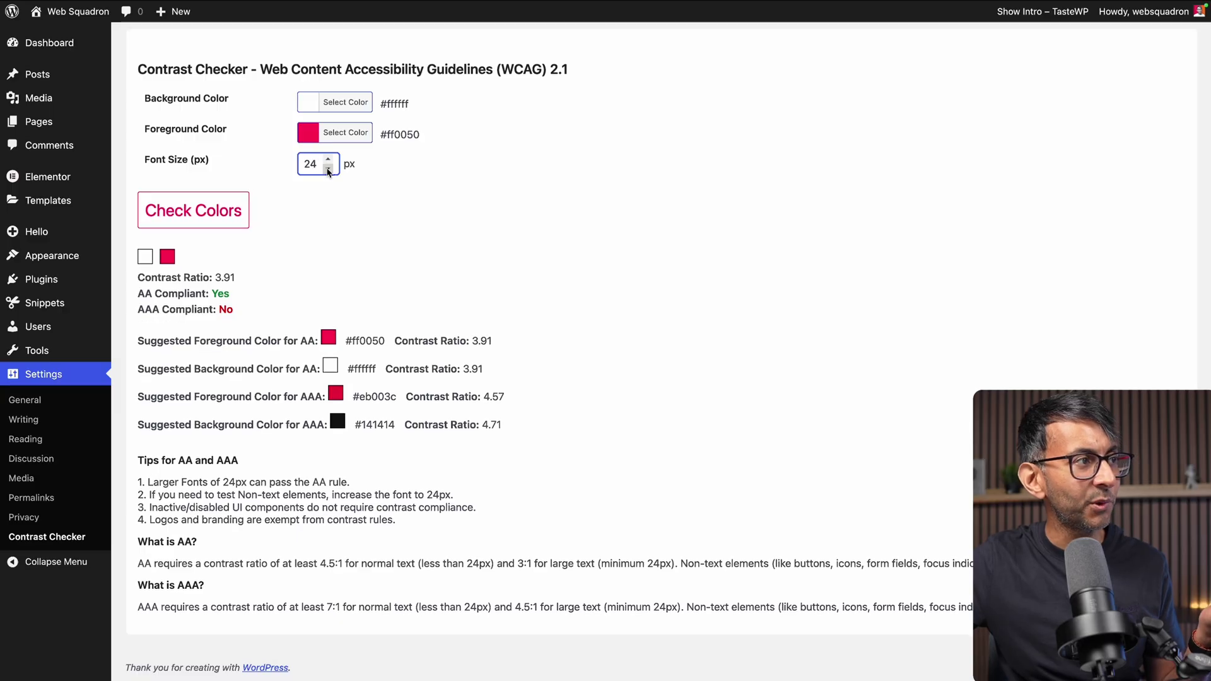
left_click(328, 169)
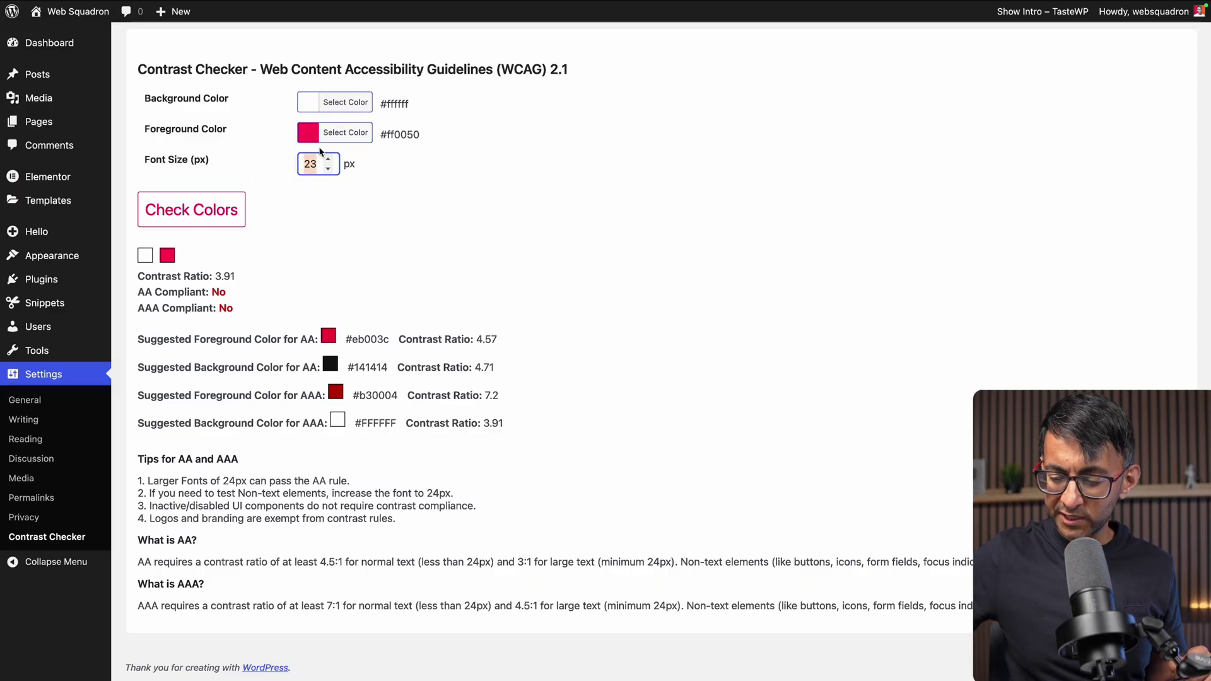
Check contrast at 16 px with the suggested AA foreground #eb003c and the background changed to #f4f4f4.
left_click(199, 221)
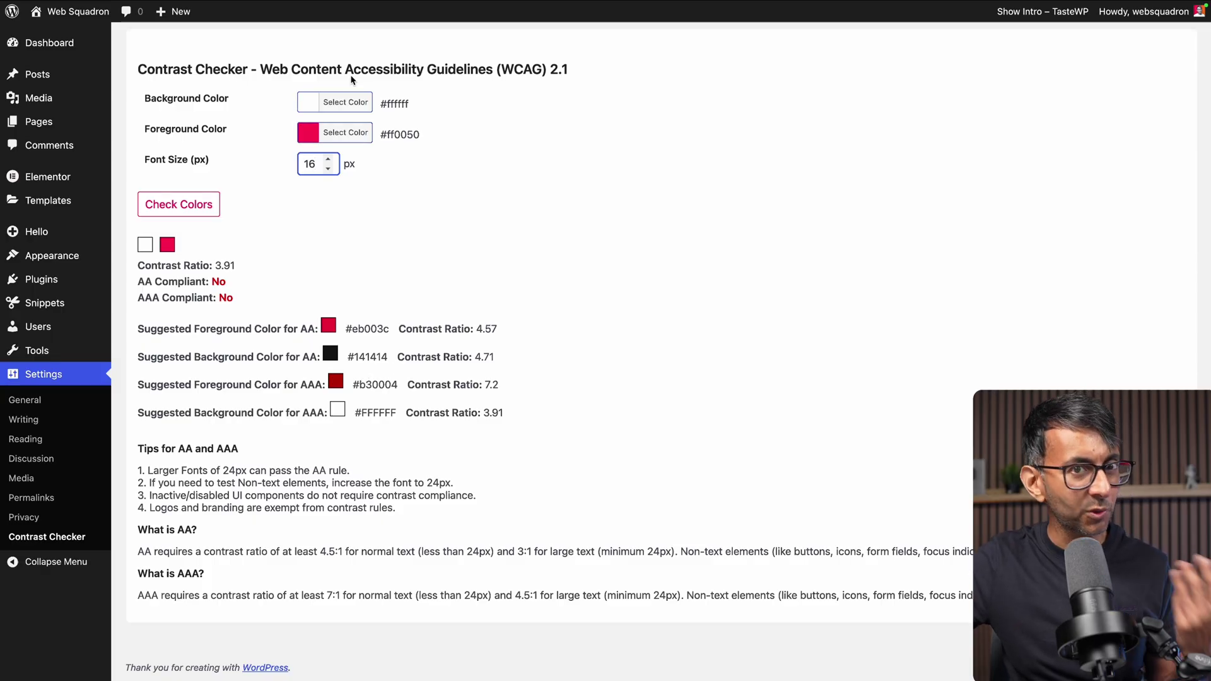
double_click(376, 329)
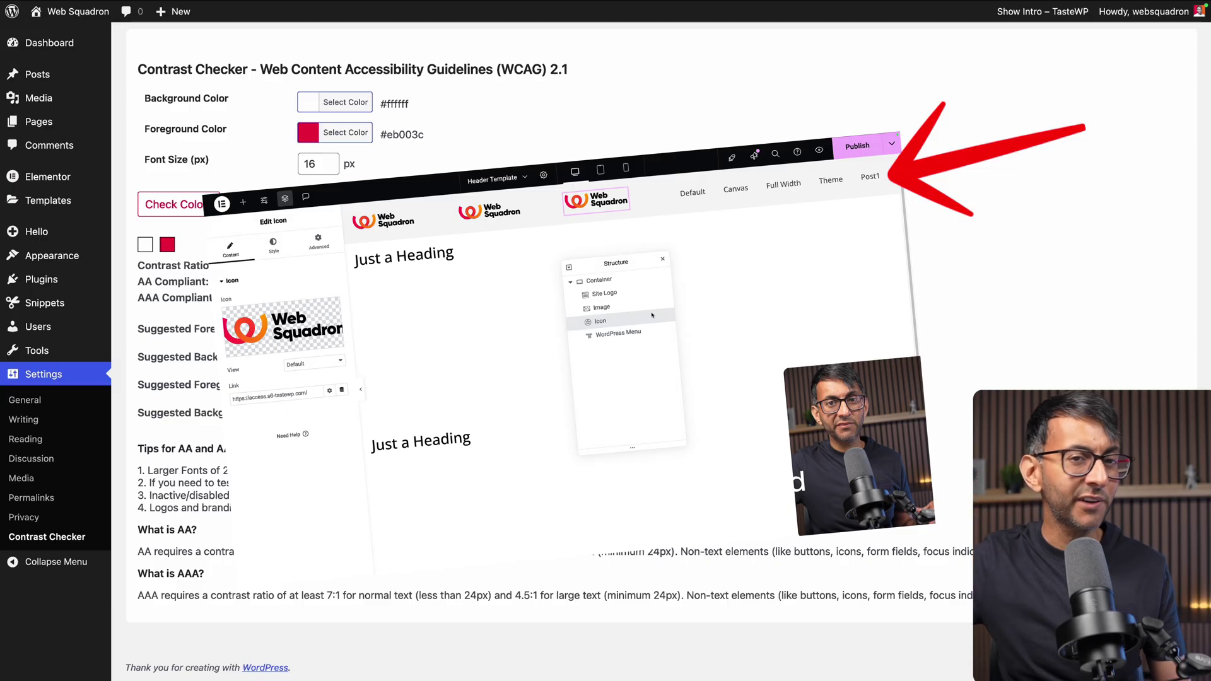
left_click(350, 102)
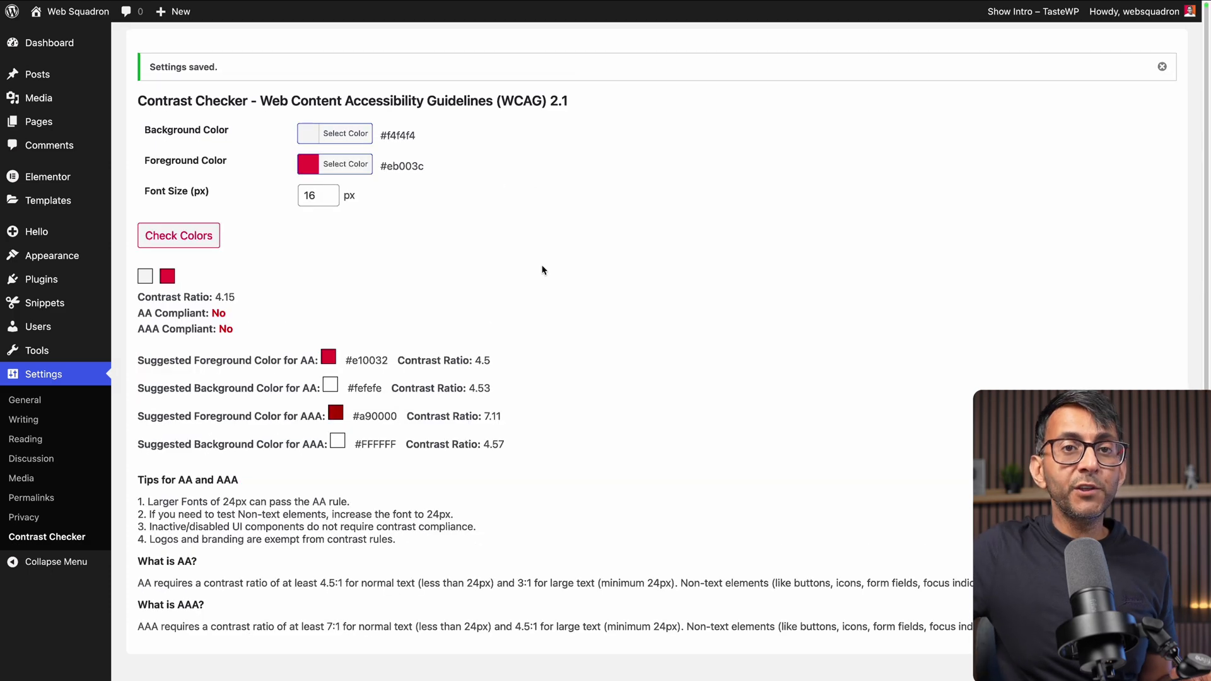
Check the suggested AA foregrounds #e10032 and #dc002d against the #f4f4f4 background, and copy #dc002d.
double_click(368, 362)
key("ctrl+c")
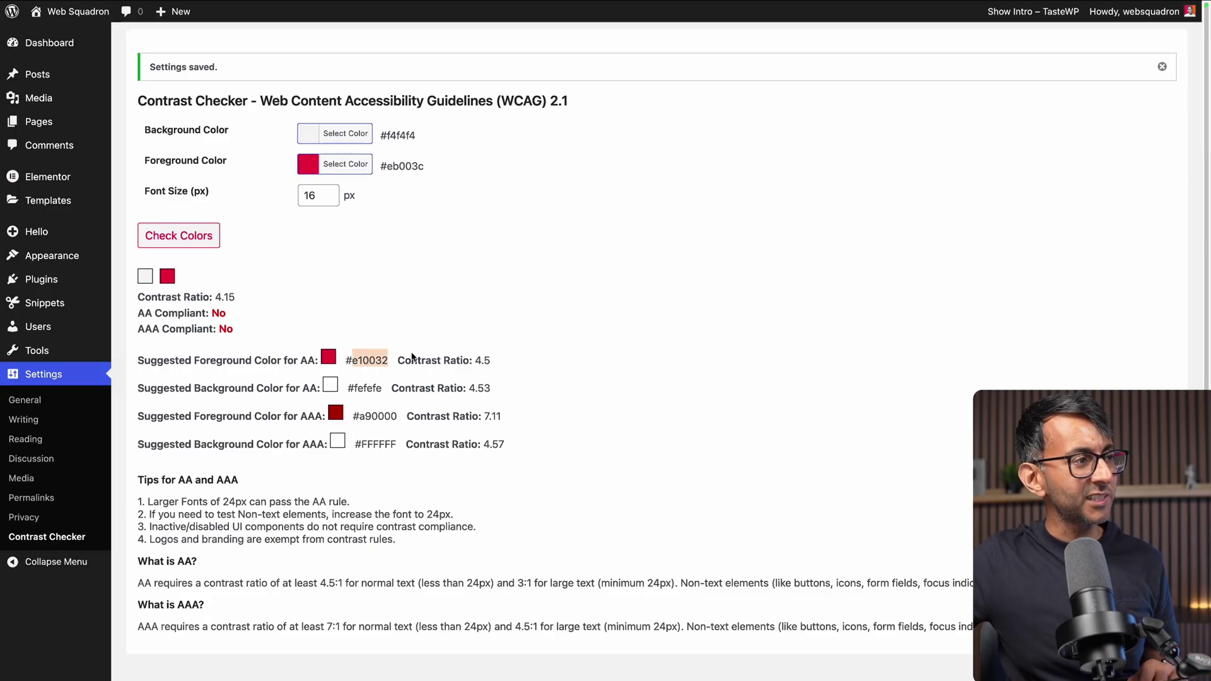
left_click(358, 172)
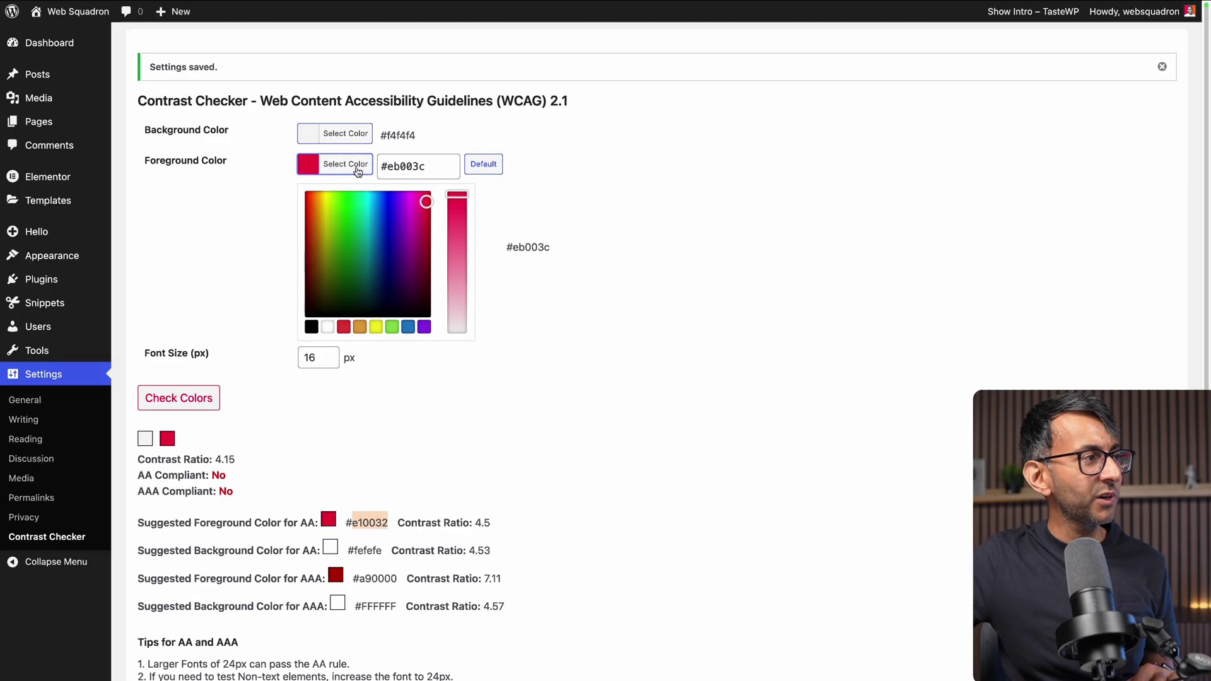
double_click(411, 168)
key("ctrl+v")
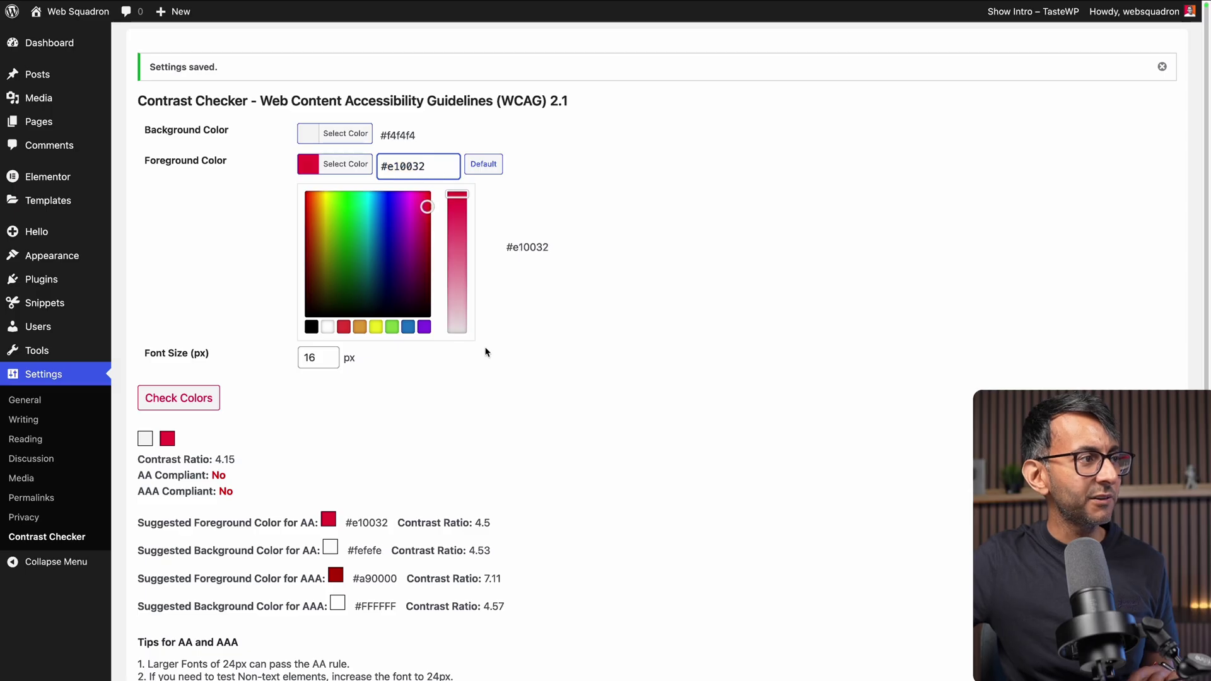
key("Return")
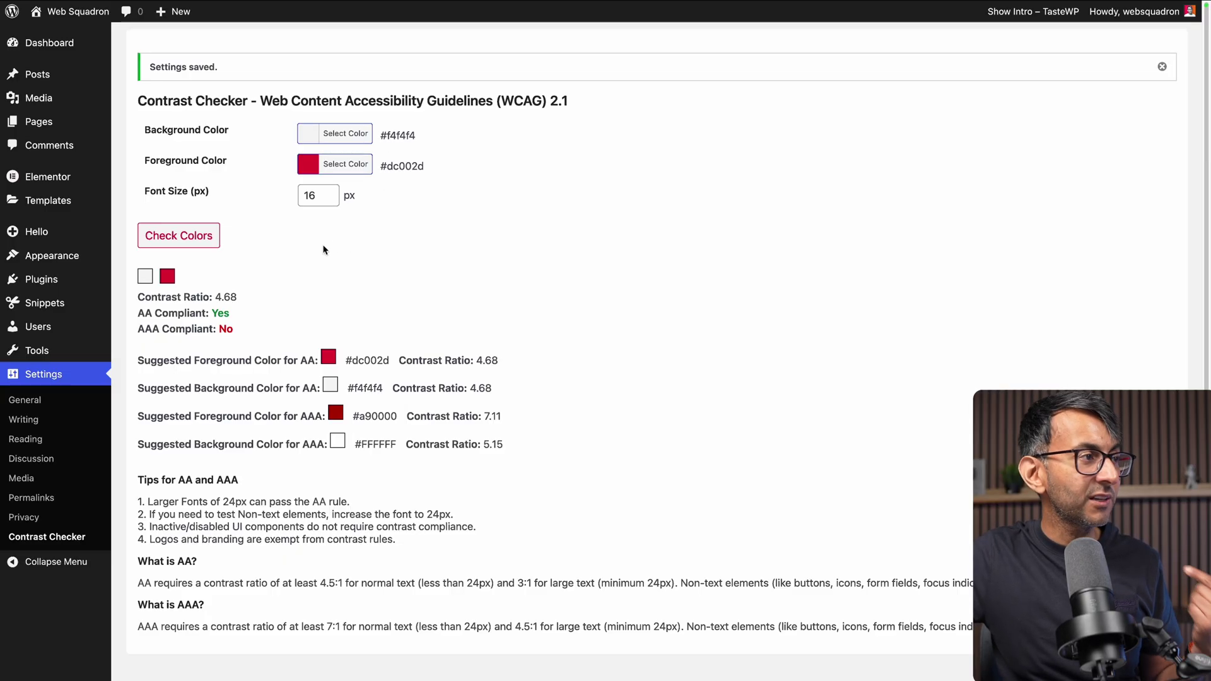
double_click(410, 167)
key("ctrl+c")
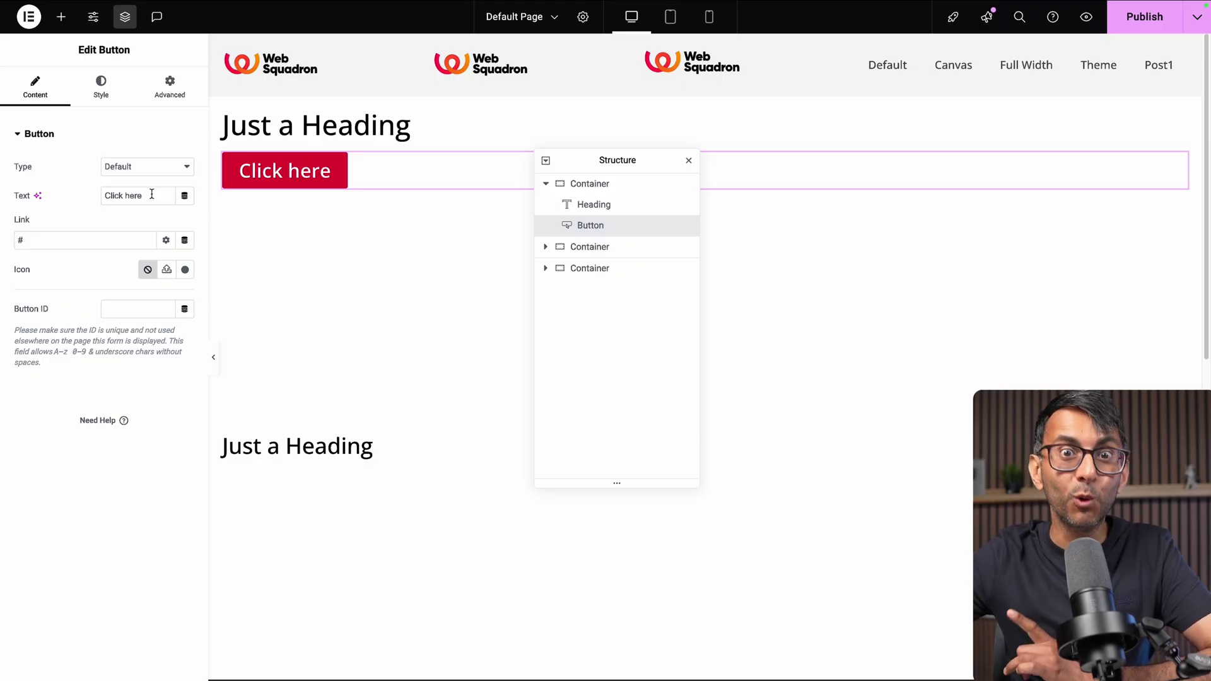
Set the text of the button under the first heading on the Default page to "Join the New Course".
key("ctrl+a")
key("ctrl+v")
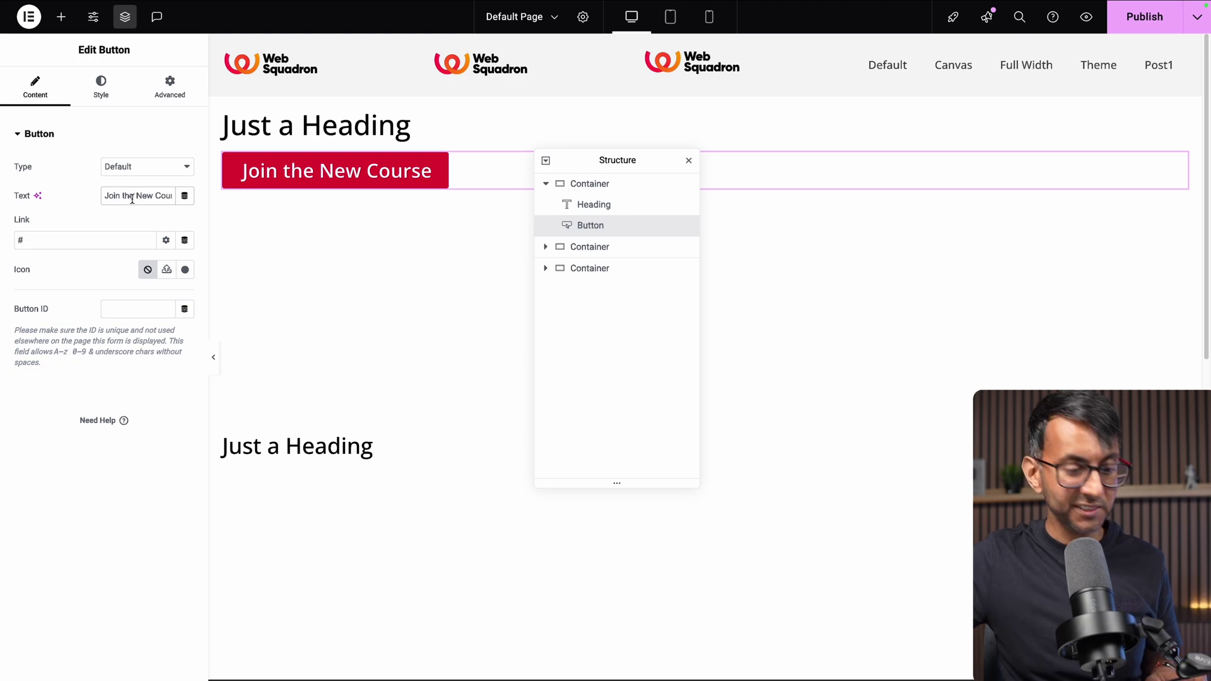
Clear the button's text and give the button the circled right-arrow icon.
triple_click(132, 198)
key("BackSpace")
left_click(166, 269)
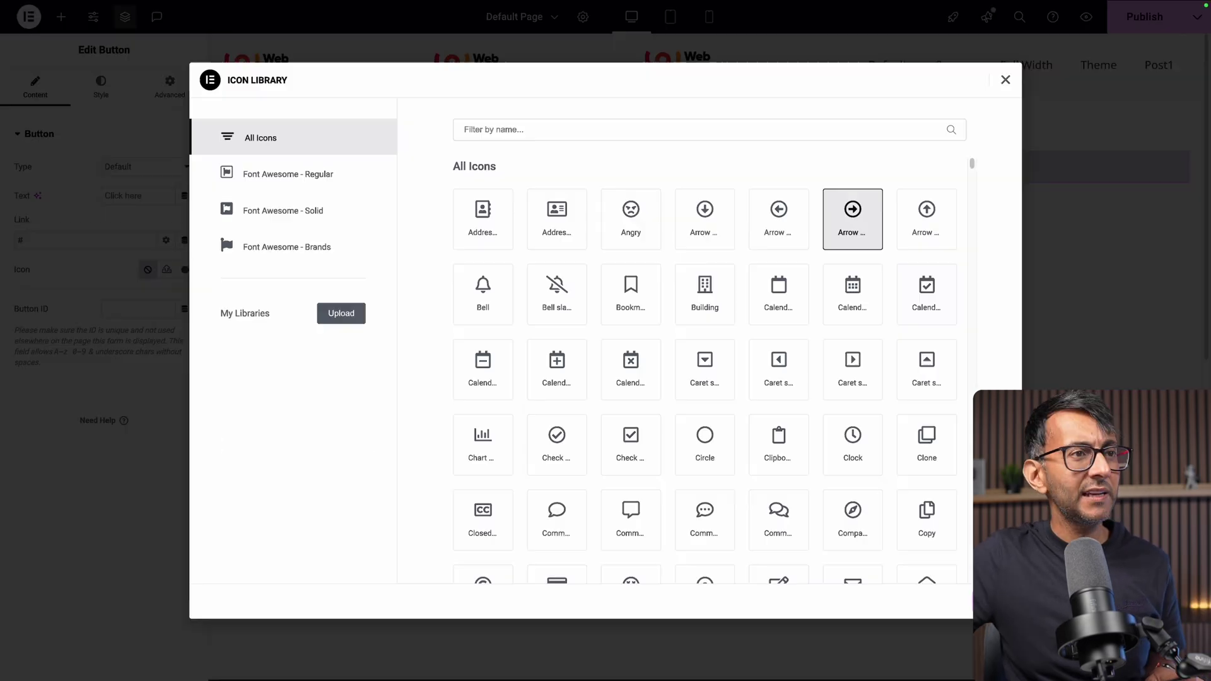
left_click(987, 601)
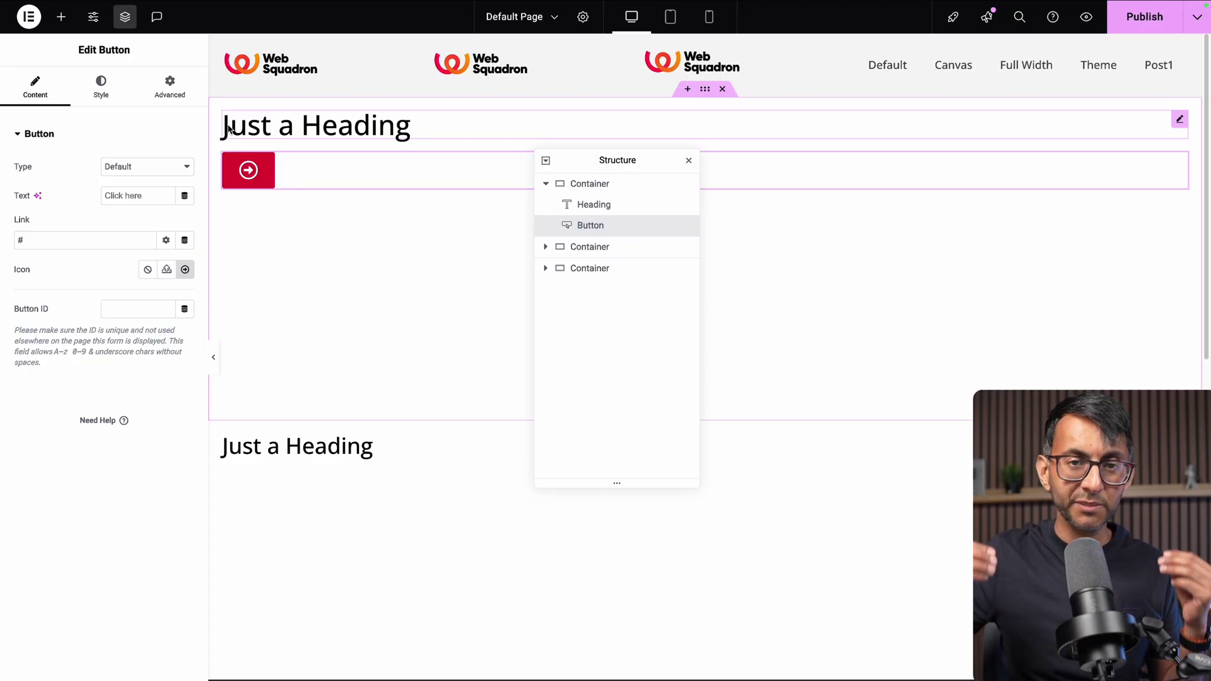
Examine the button's two custom attribute fields, one for its link and one for its wrapper element.
left_click(165, 242)
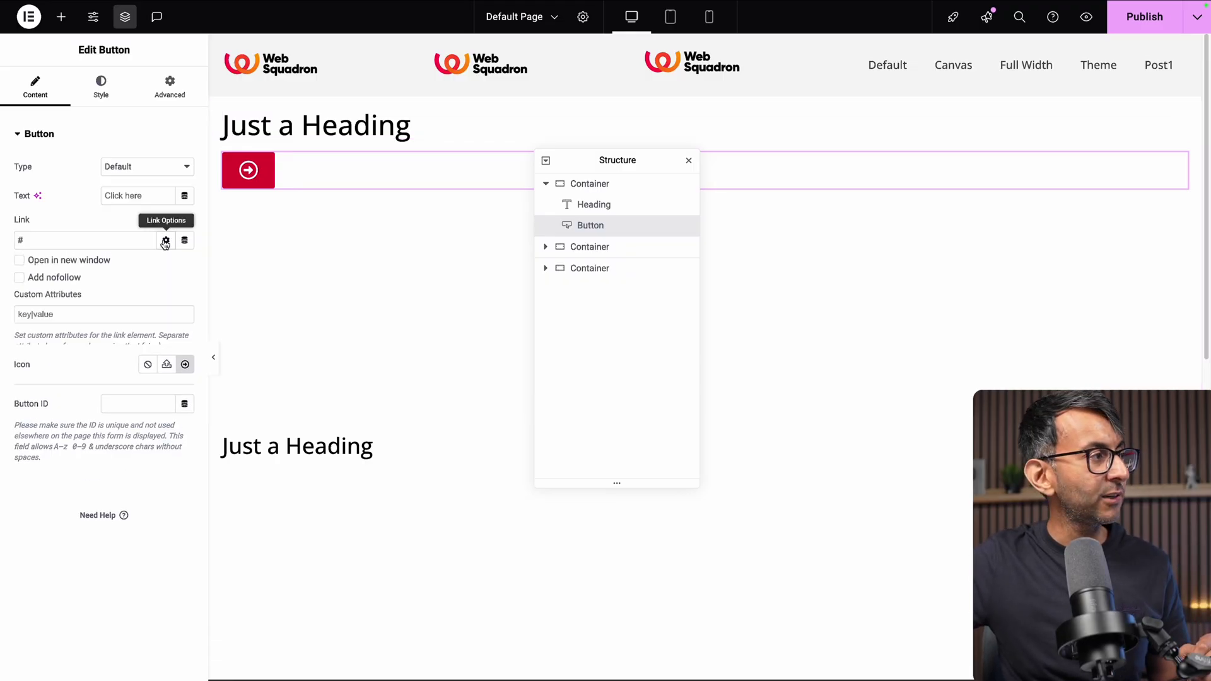
left_click(50, 316)
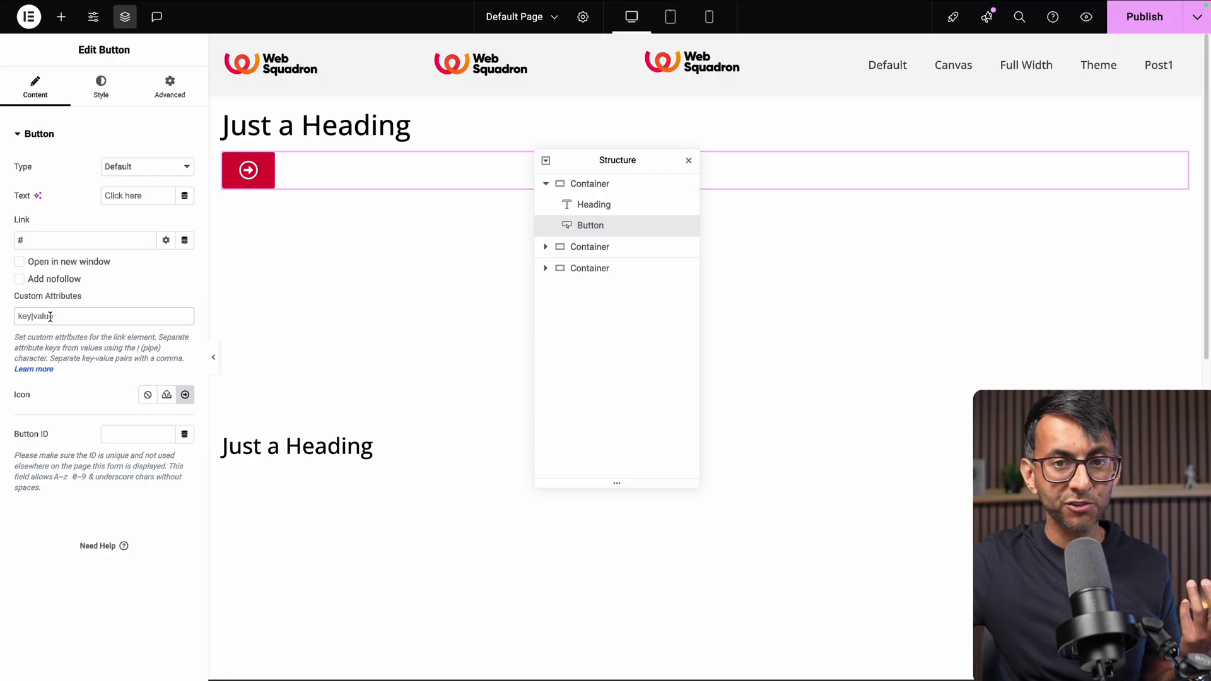
left_click(170, 98)
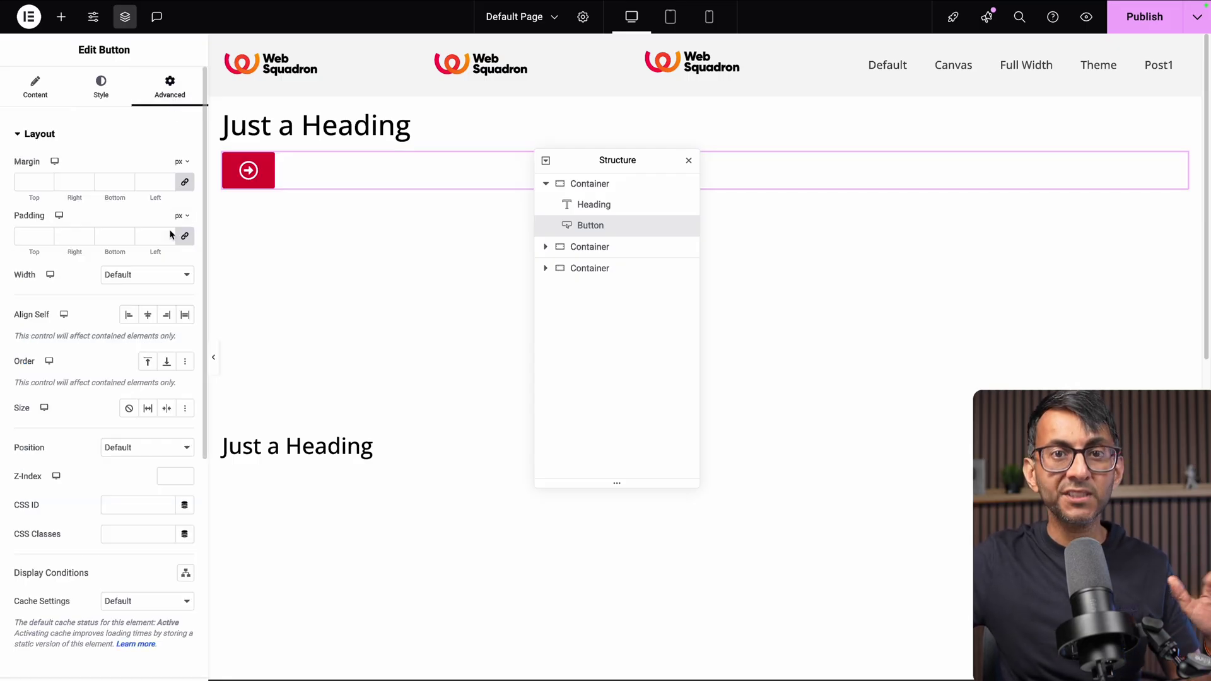
scroll(9, 334, "down", 5)
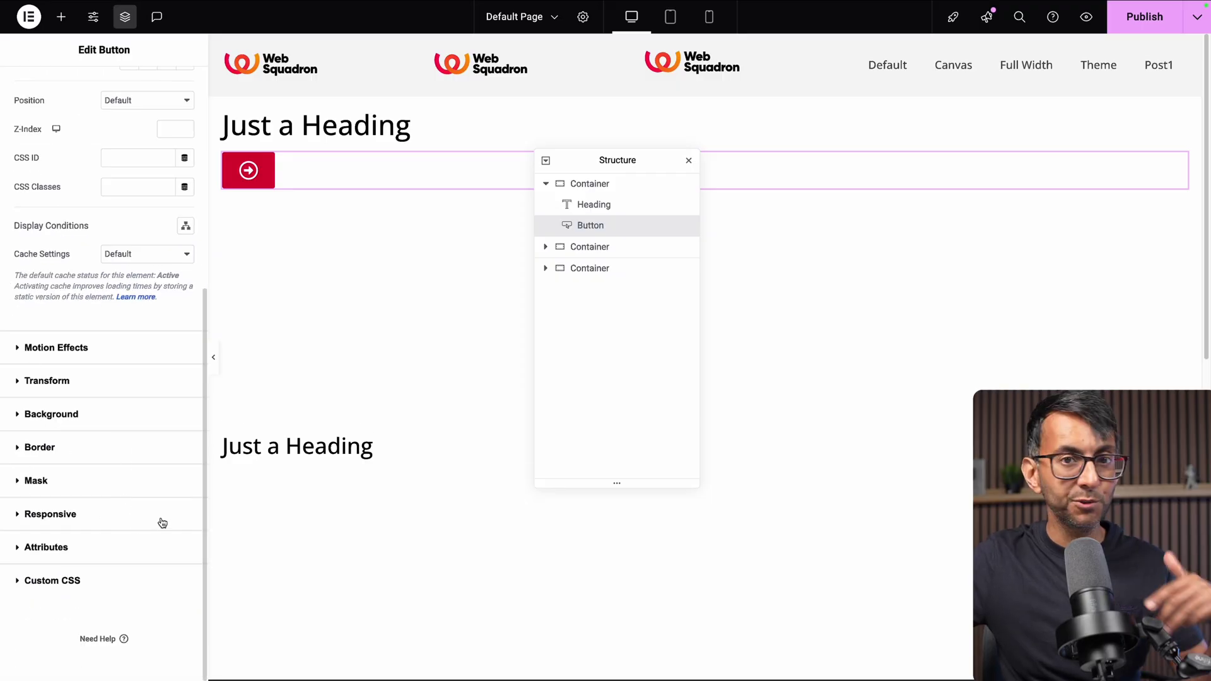
left_click(127, 541)
left_click(102, 440)
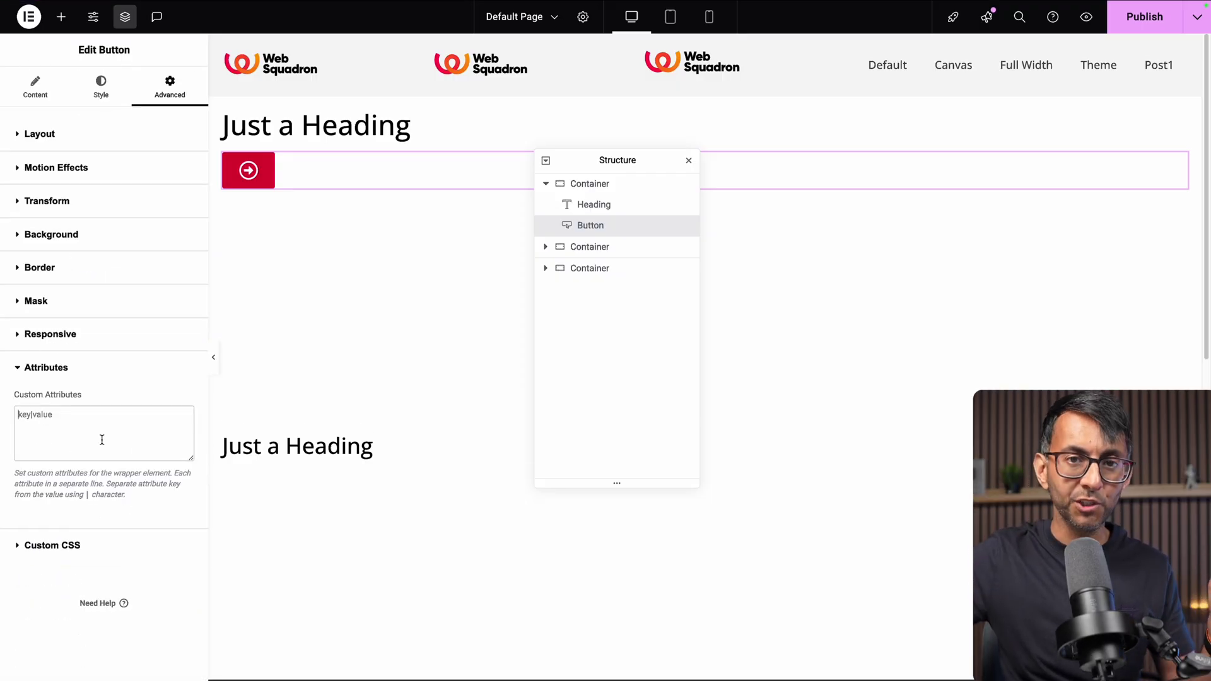
Try the custom attribute aria-label|Join the New Course on the button's link, and clear it again.
left_click(35, 85)
left_click(166, 240)
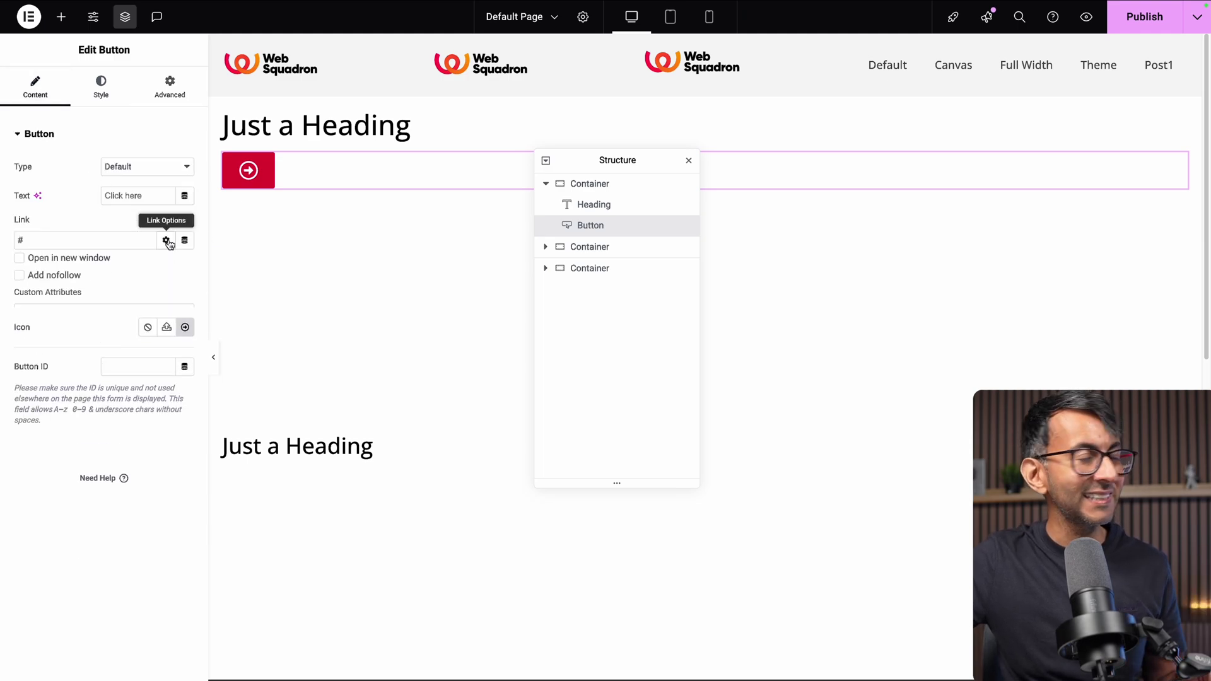
left_click(58, 316)
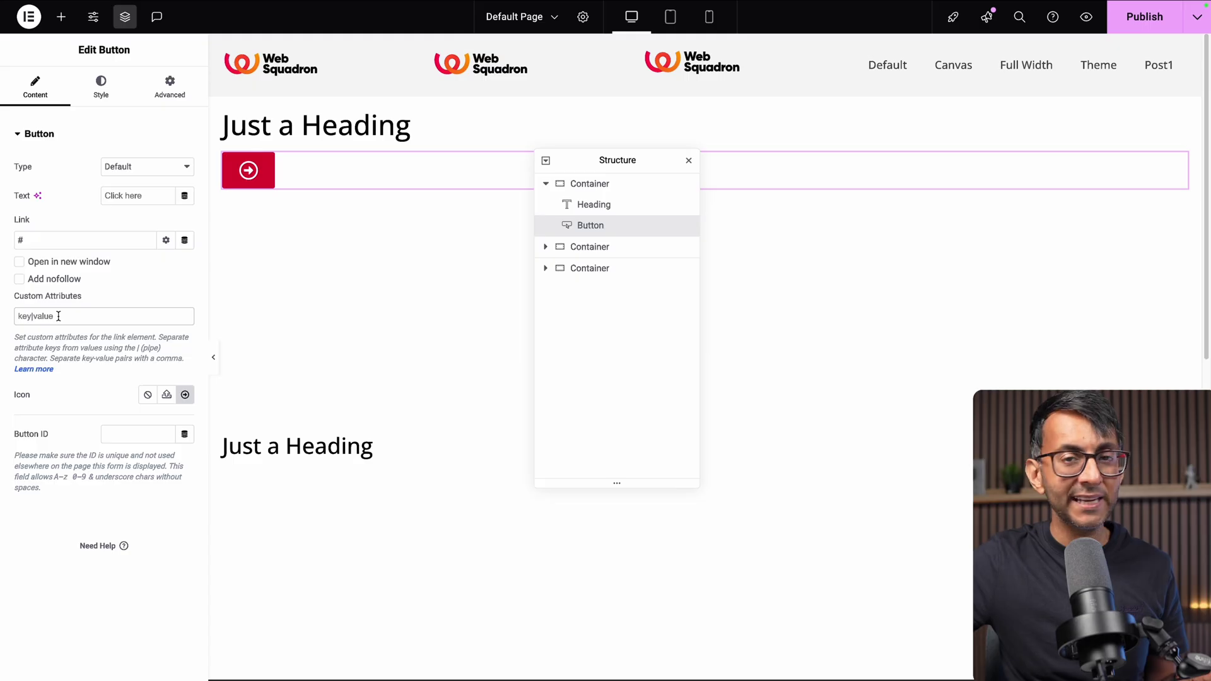
type("aria-label")
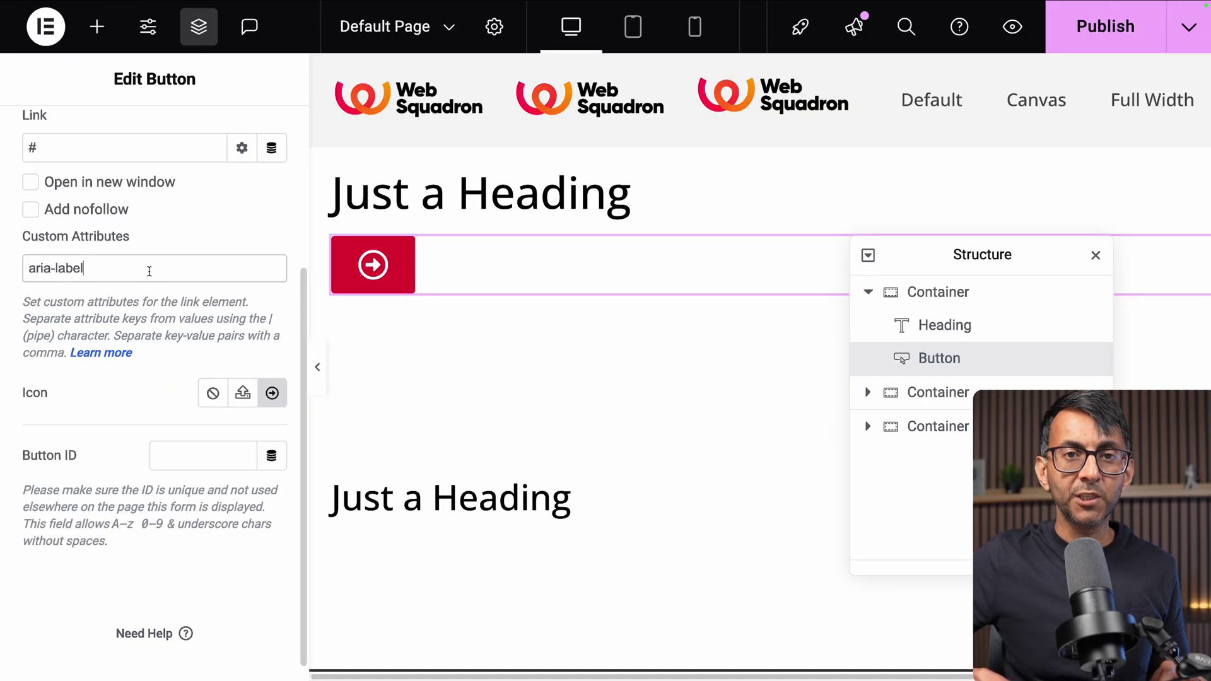
type("|")
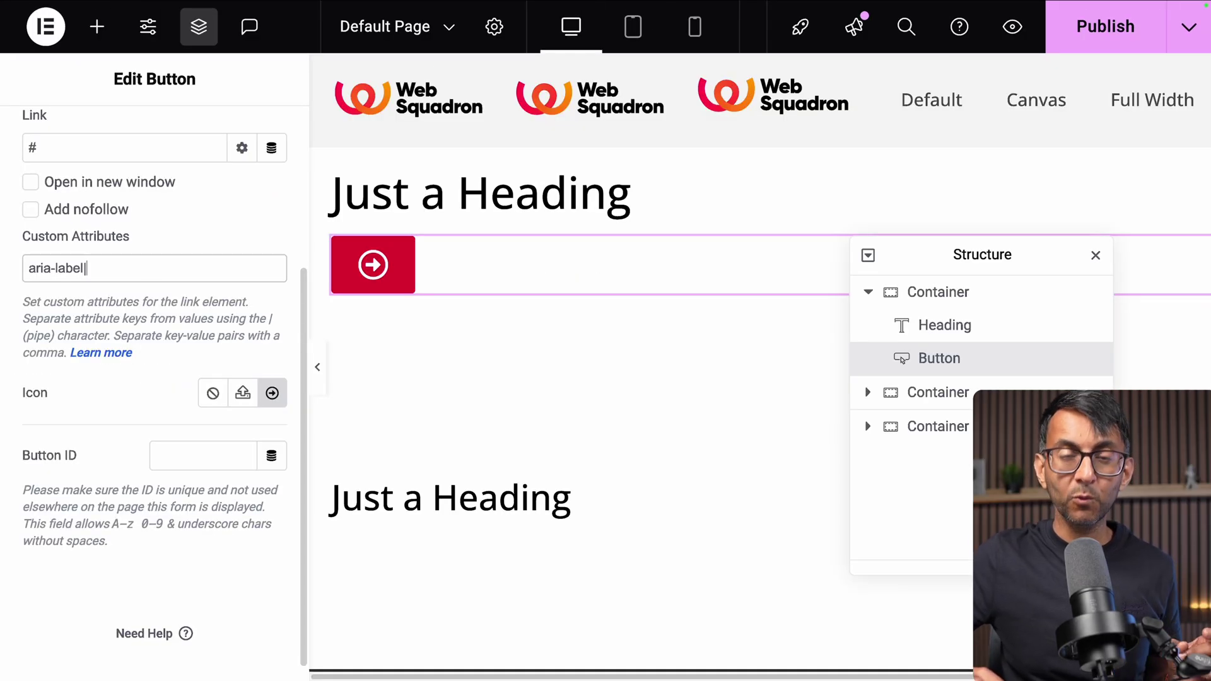
type("Join the New Course")
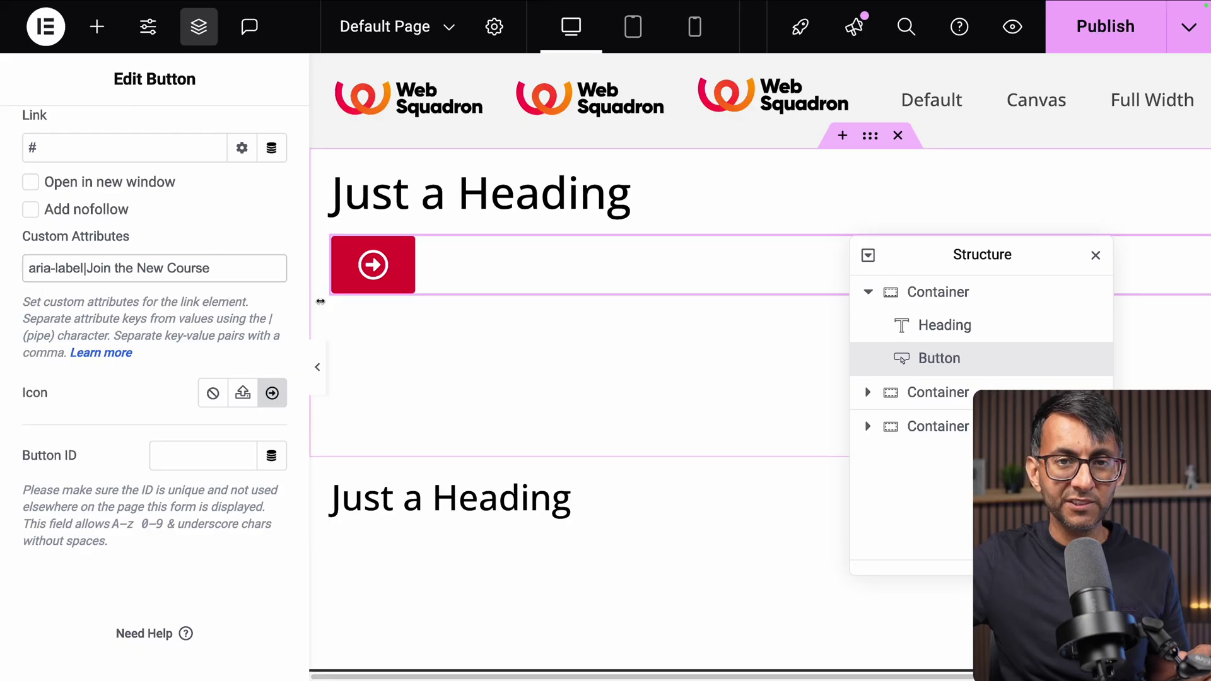
key("ctrl+a")
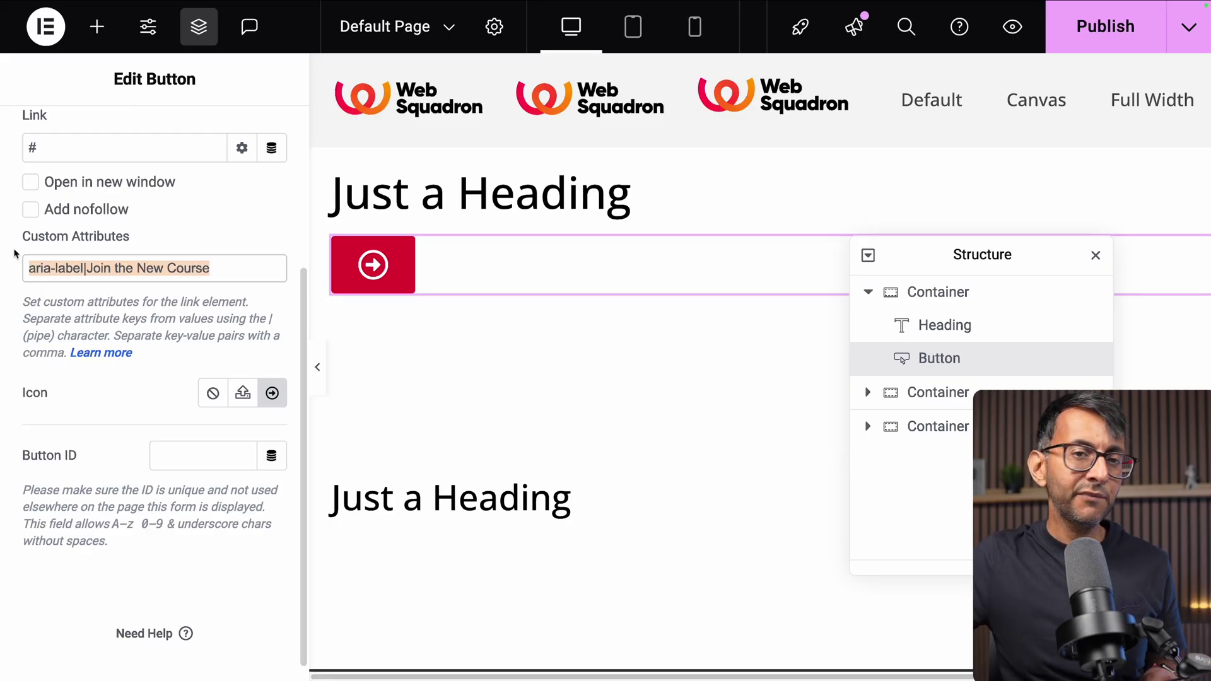
key("BackSpace")
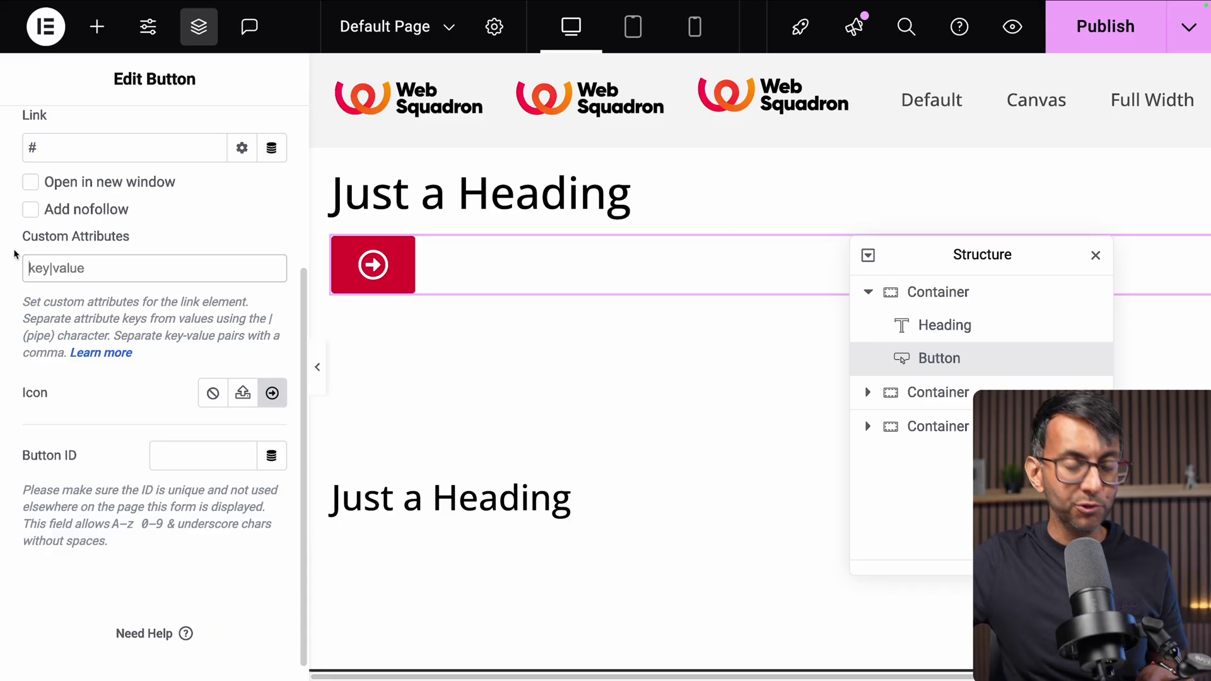
Try the custom attribute aria-label="Join the New Course" on the link of the circled-arrow button.
type("aria-label=\"")
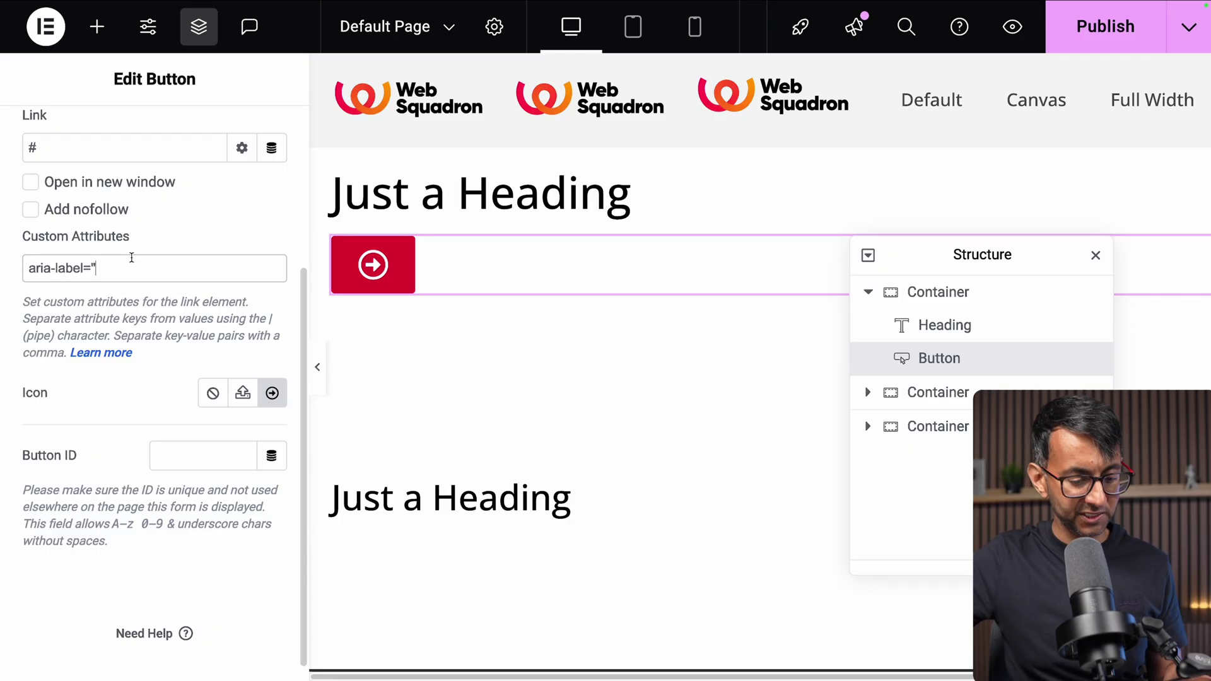
type("Join the New Course\"")
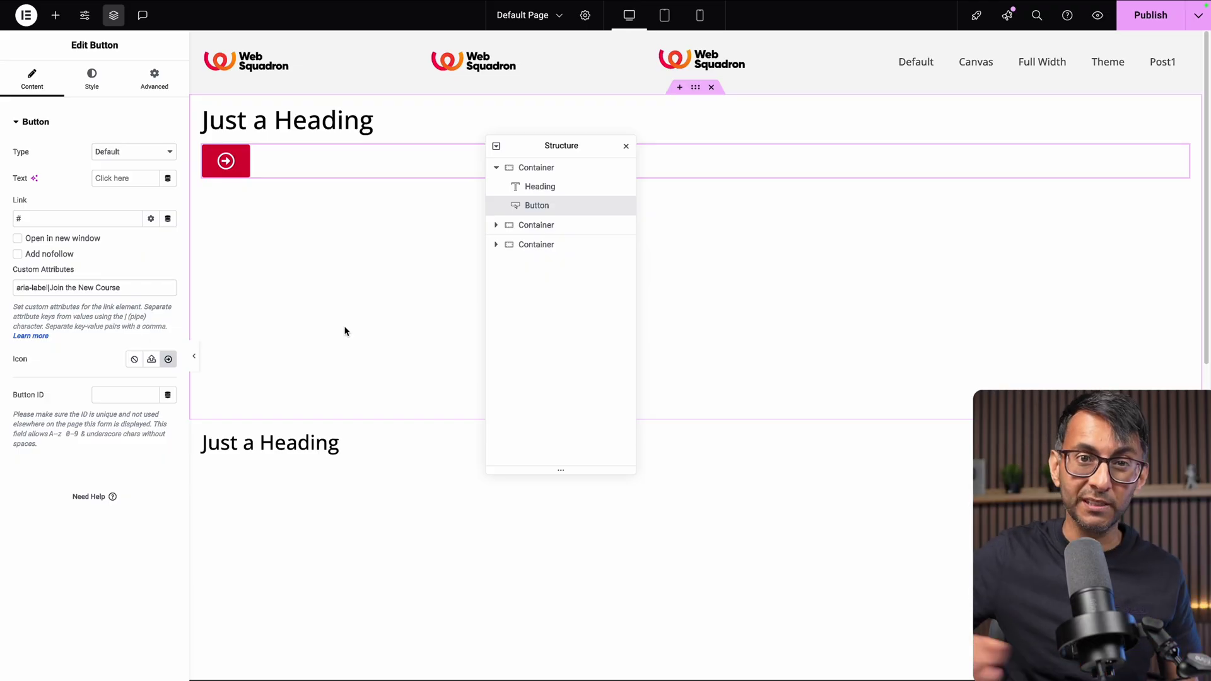
Add an Image widget below the arrow button and insert Cats-Box.webp with the alt text "Two cats peeping out of a box".
left_click(55, 15)
left_click(143, 313)
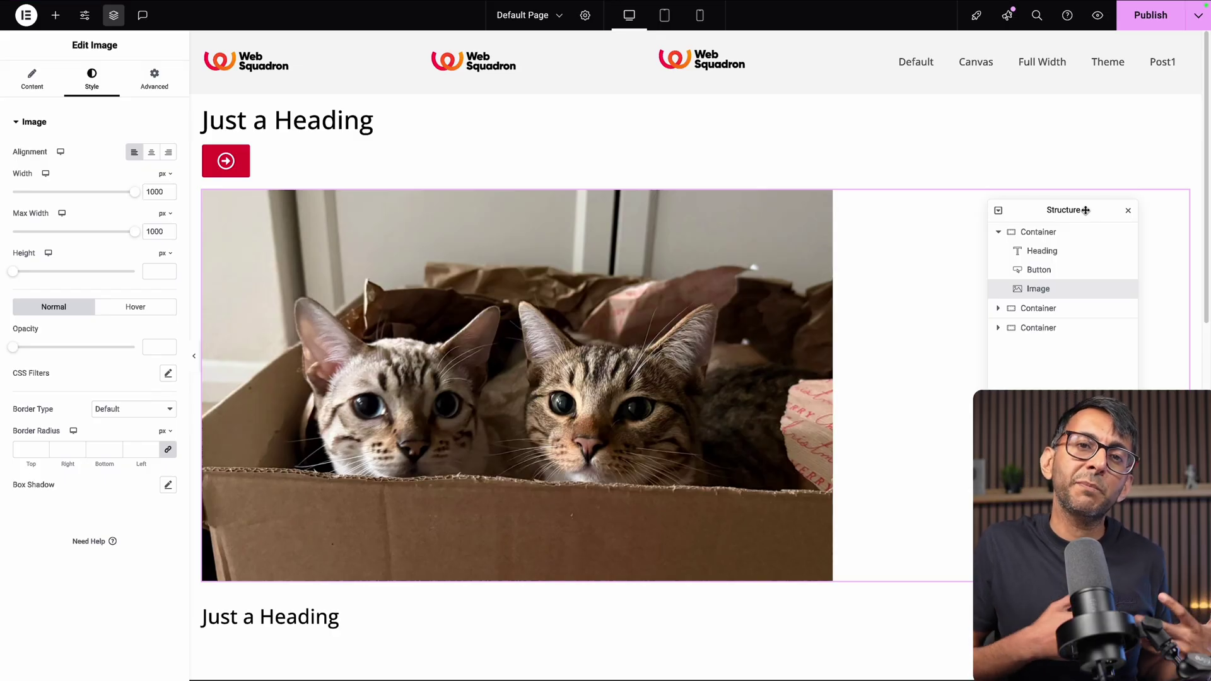
left_click(560, 307)
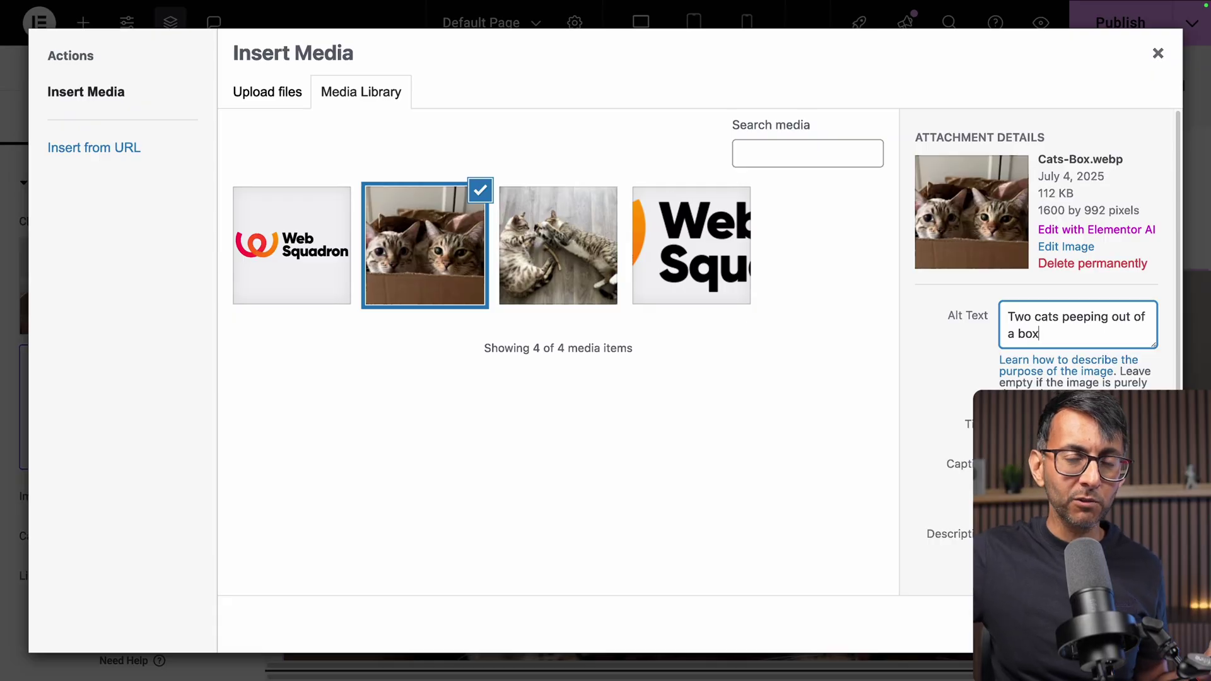
left_click(1129, 624)
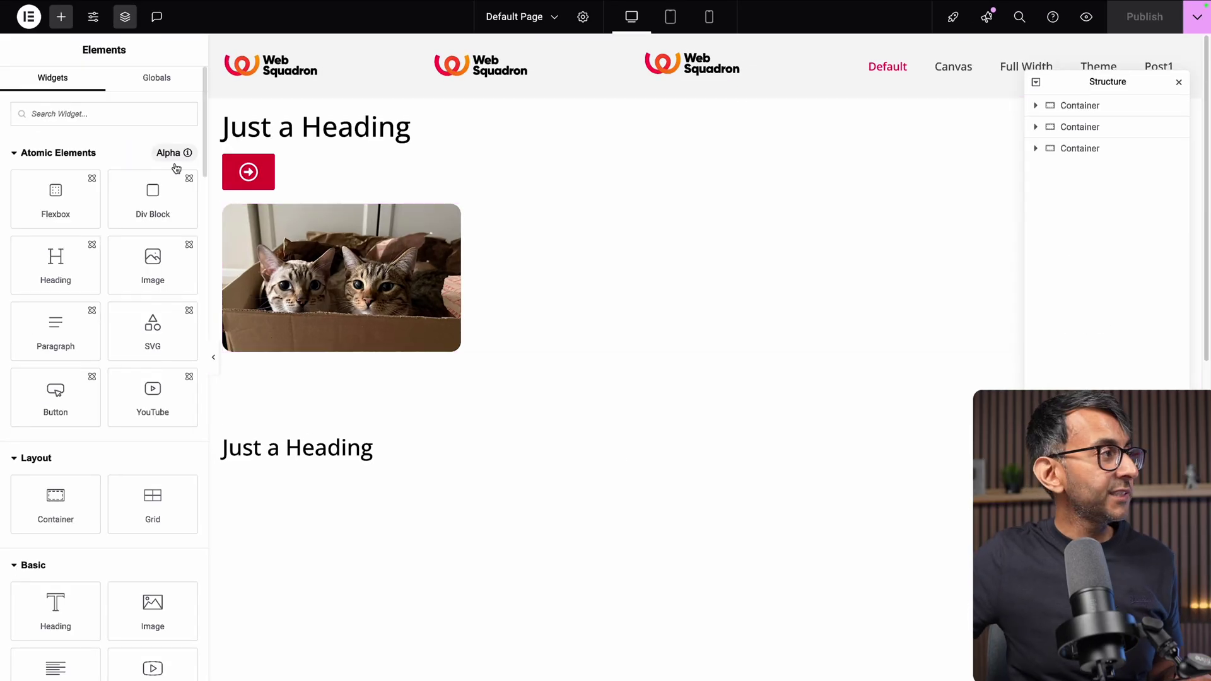
Search the widgets for "add" and place a Custom Add To Cart widget below the cat image.
left_click(105, 115)
type("add")
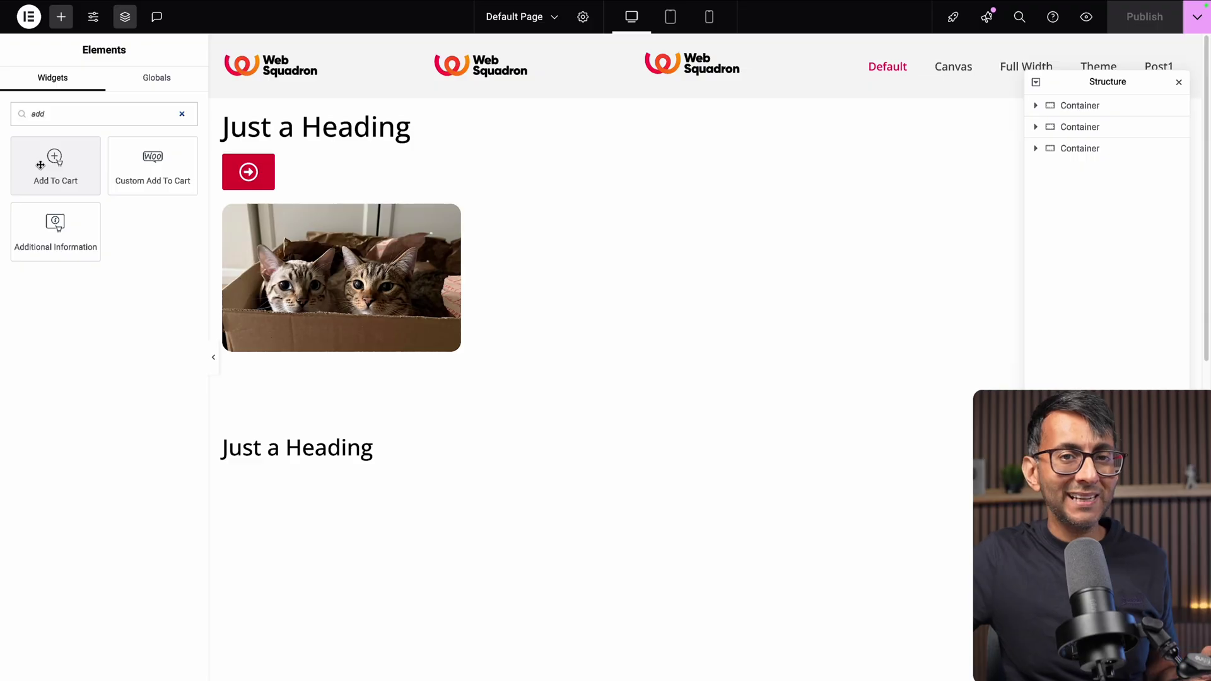
left_click_drag(39, 165, 516, 395)
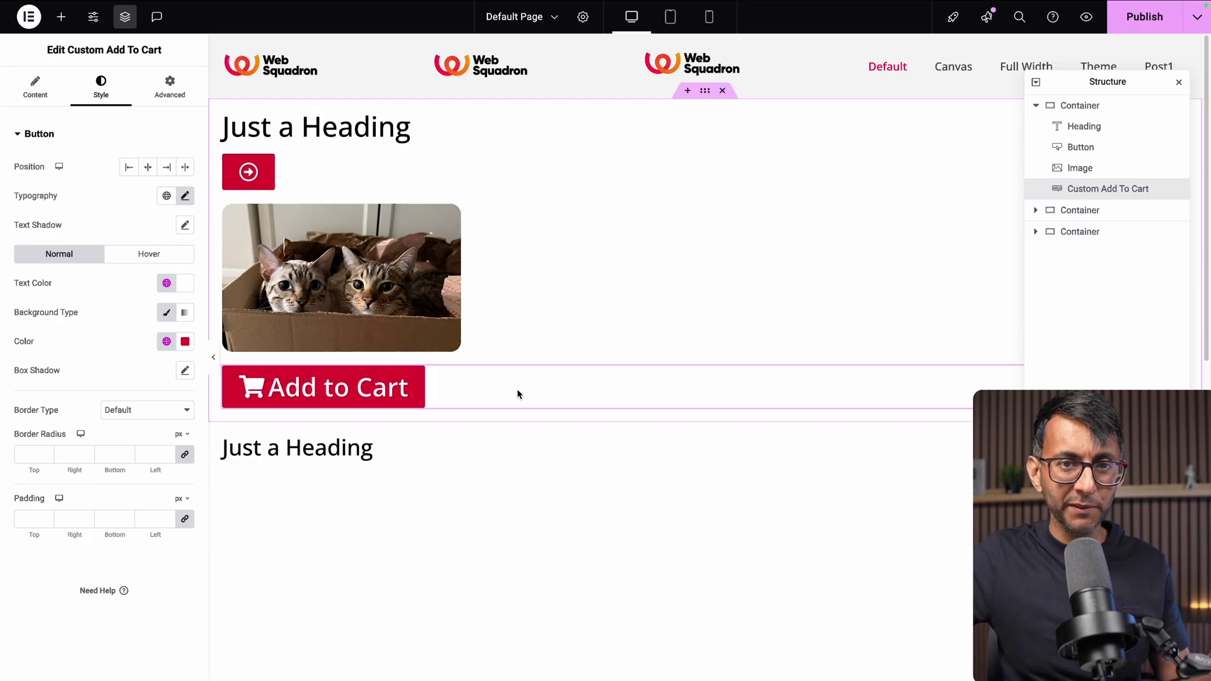
left_click(517, 394)
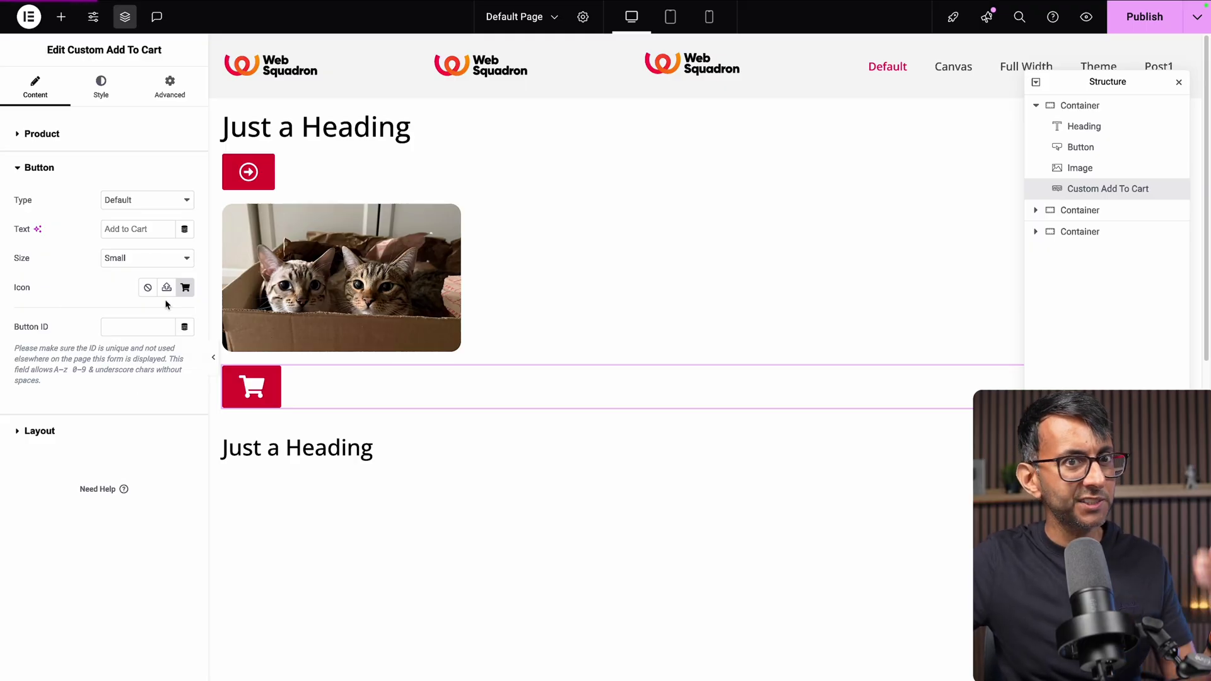
Give the Custom Add To Cart widget's wrapper the custom attribute aria-label|Add CSS course to cart.
left_click(172, 95)
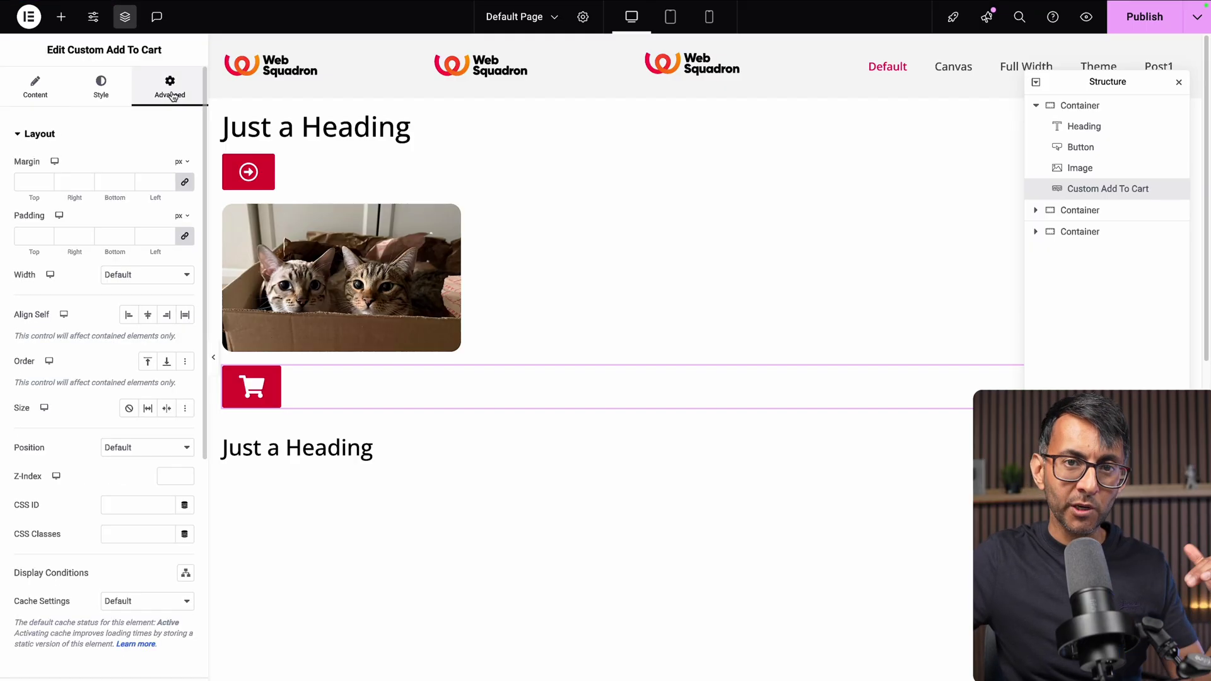
scroll(118, 363, "down", 5)
left_click(104, 554)
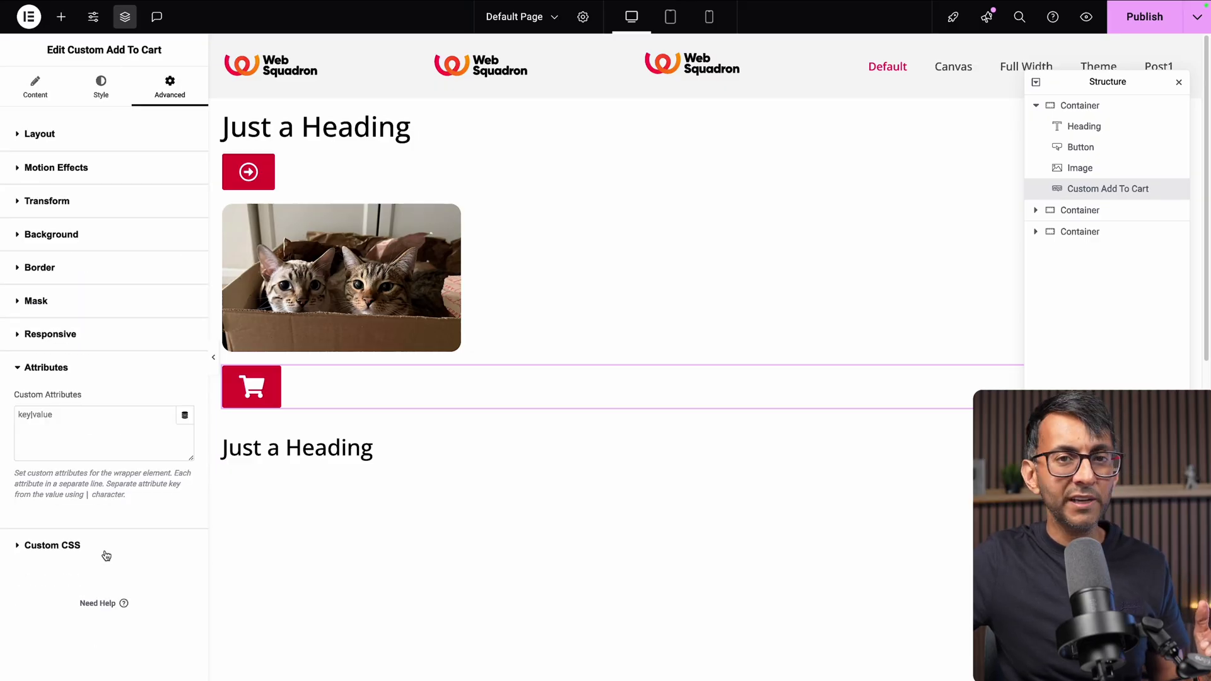
left_click(95, 422)
type("aria-label")
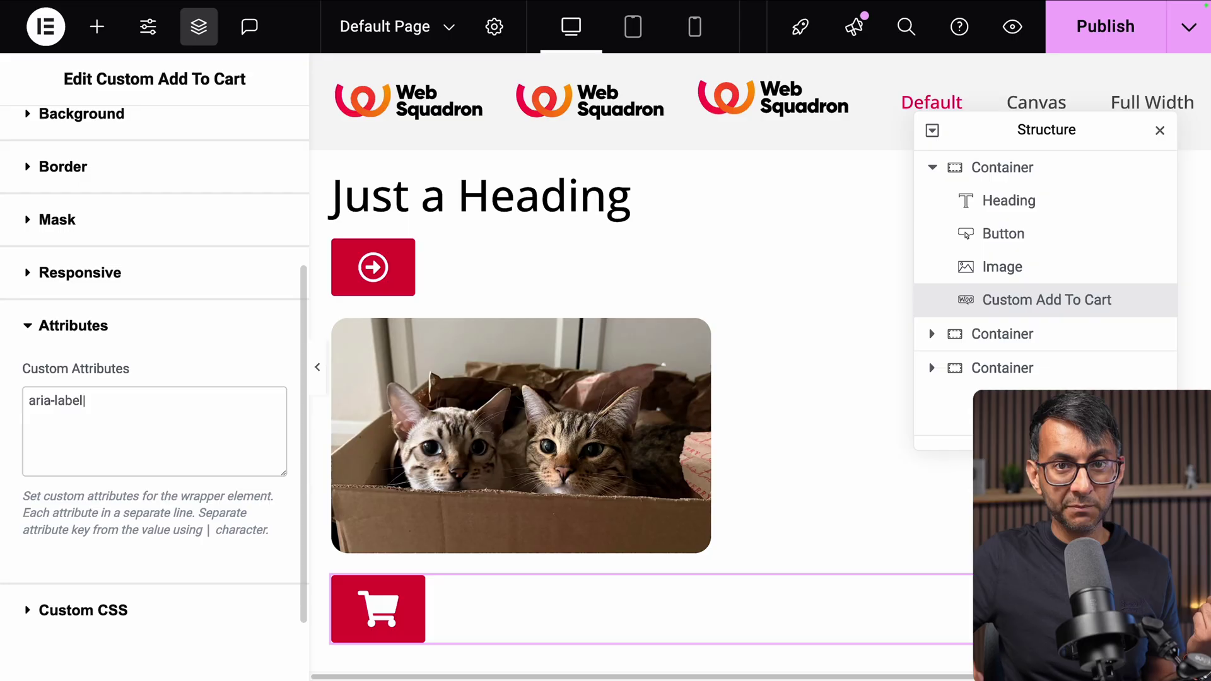
type("|Add CSS course to cart")
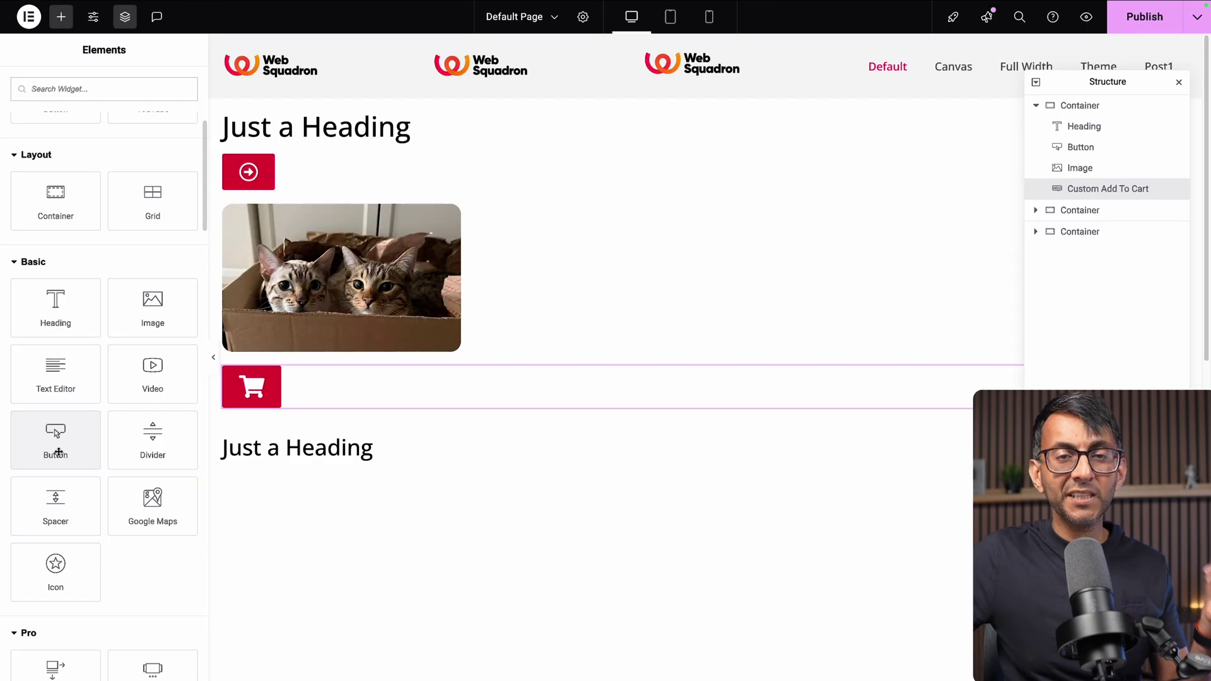
Add a Button widget below the cart button and browse the dynamic sources available for its link.
left_click(58, 452)
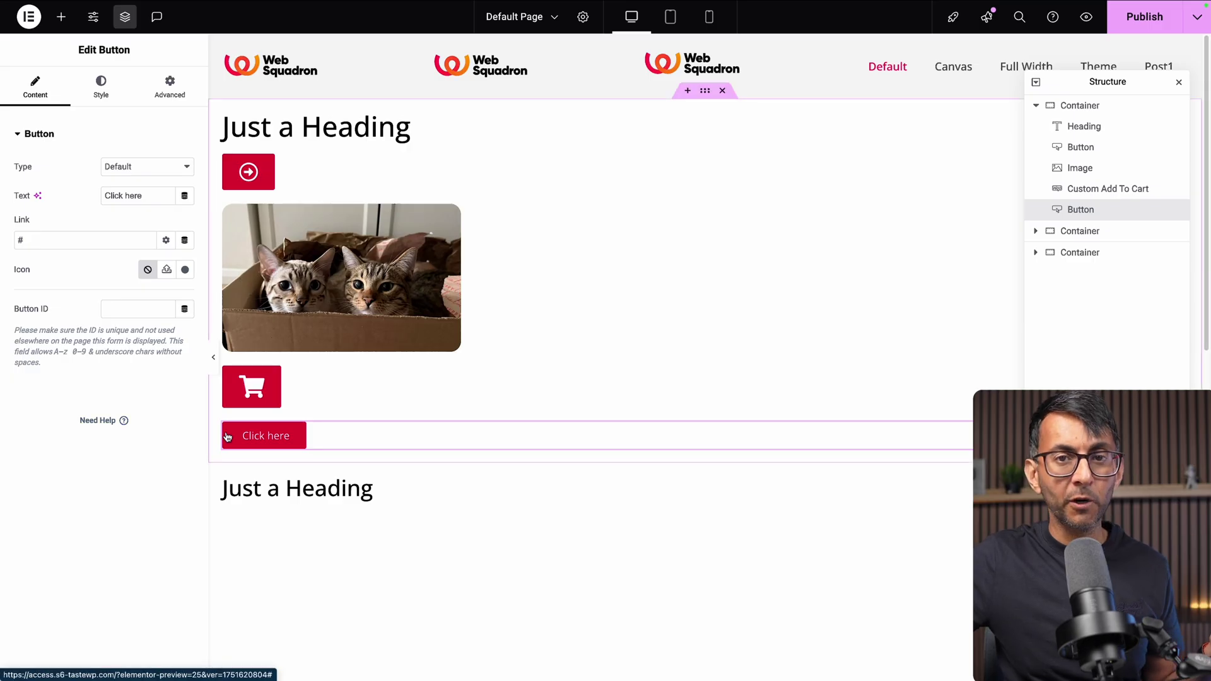
left_click(185, 241)
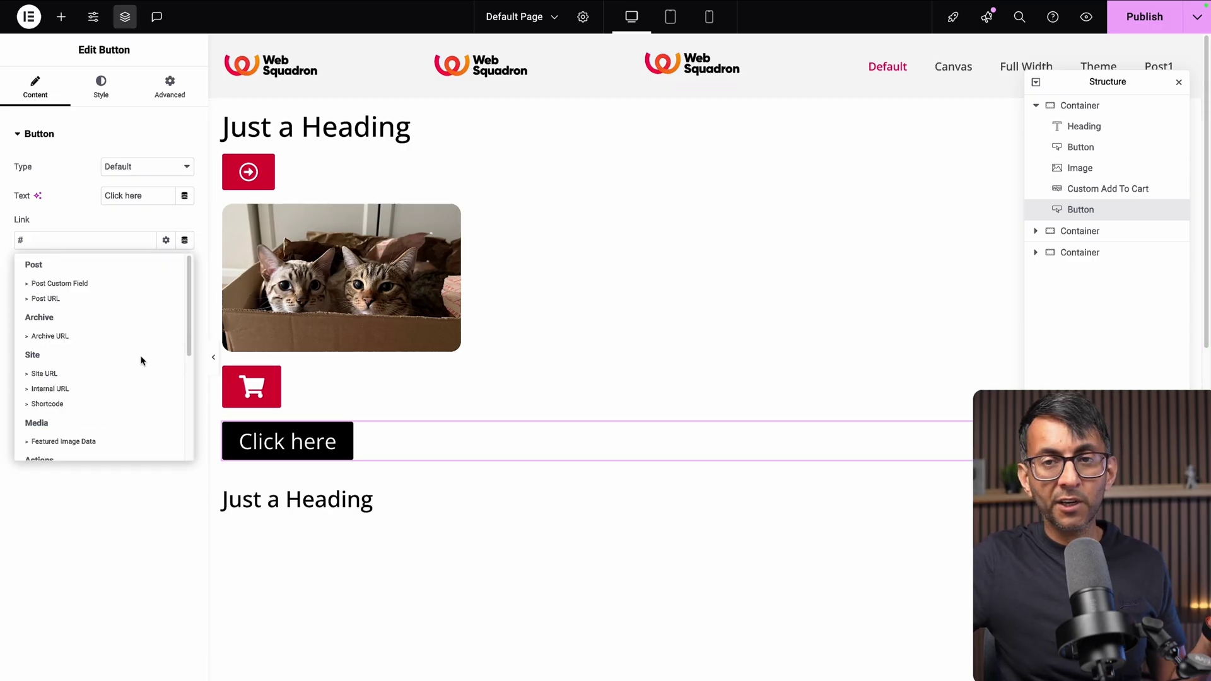
scroll(76, 365, "down", 2)
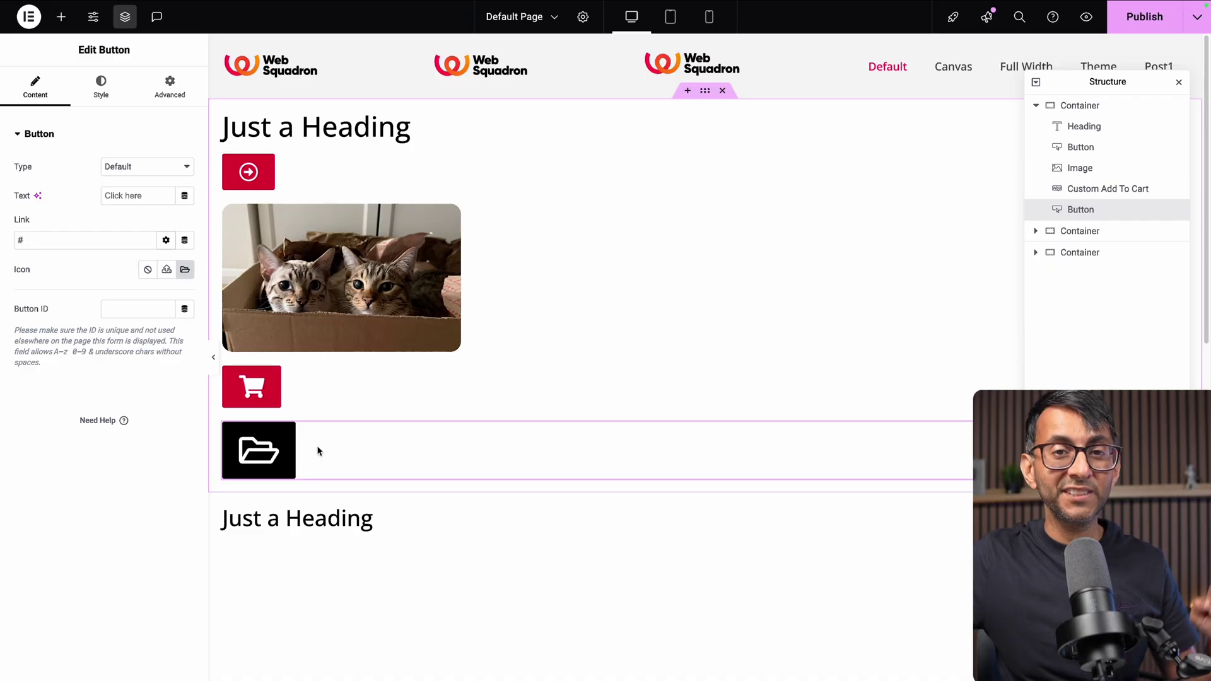
Give the folder-icon button's link the custom attribute aria-label|Open to download the brochure.
left_click(167, 241)
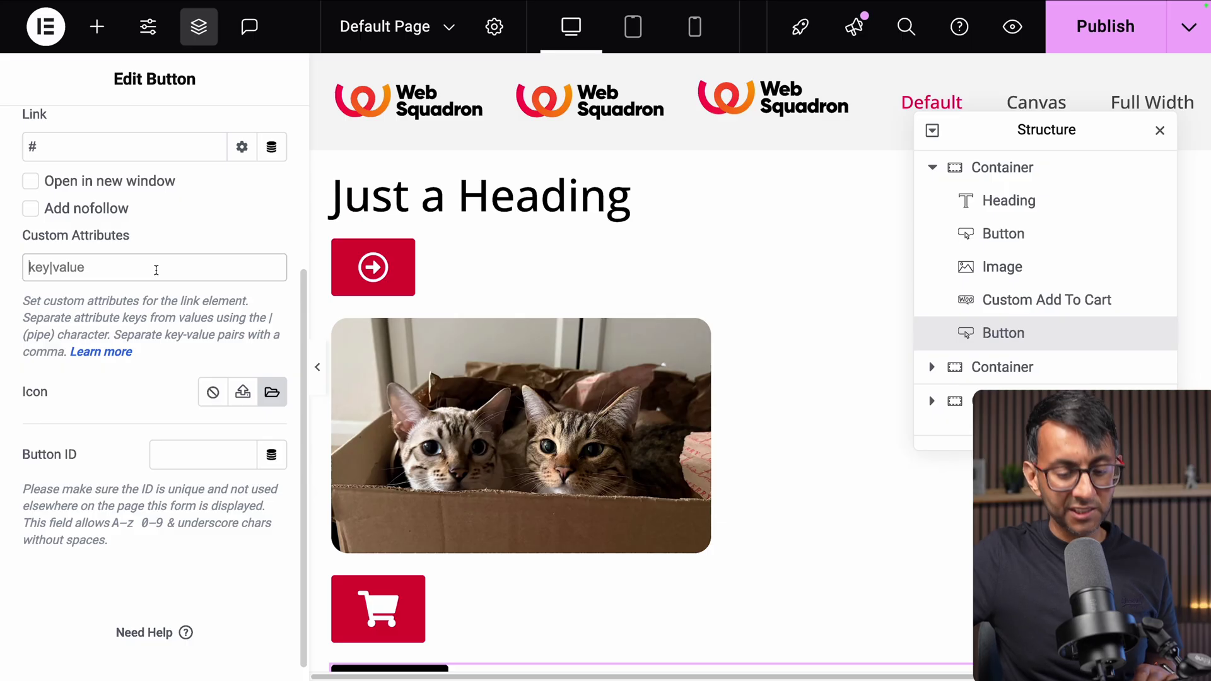
type("aria-label")
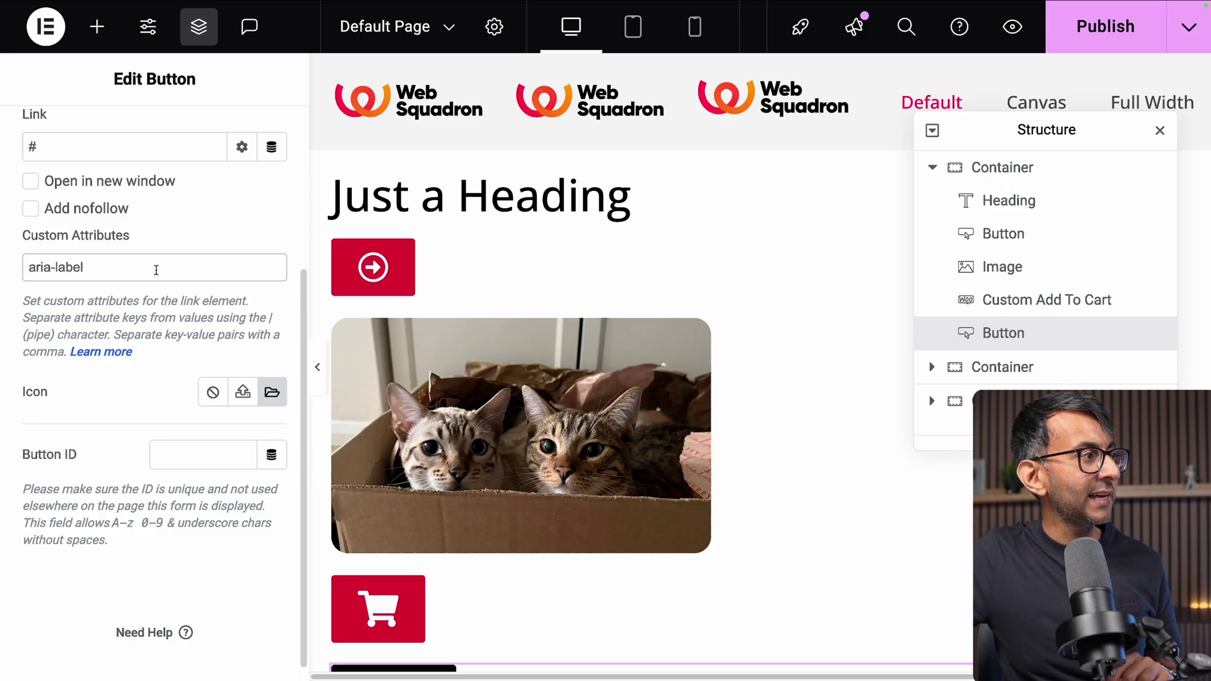
type("|")
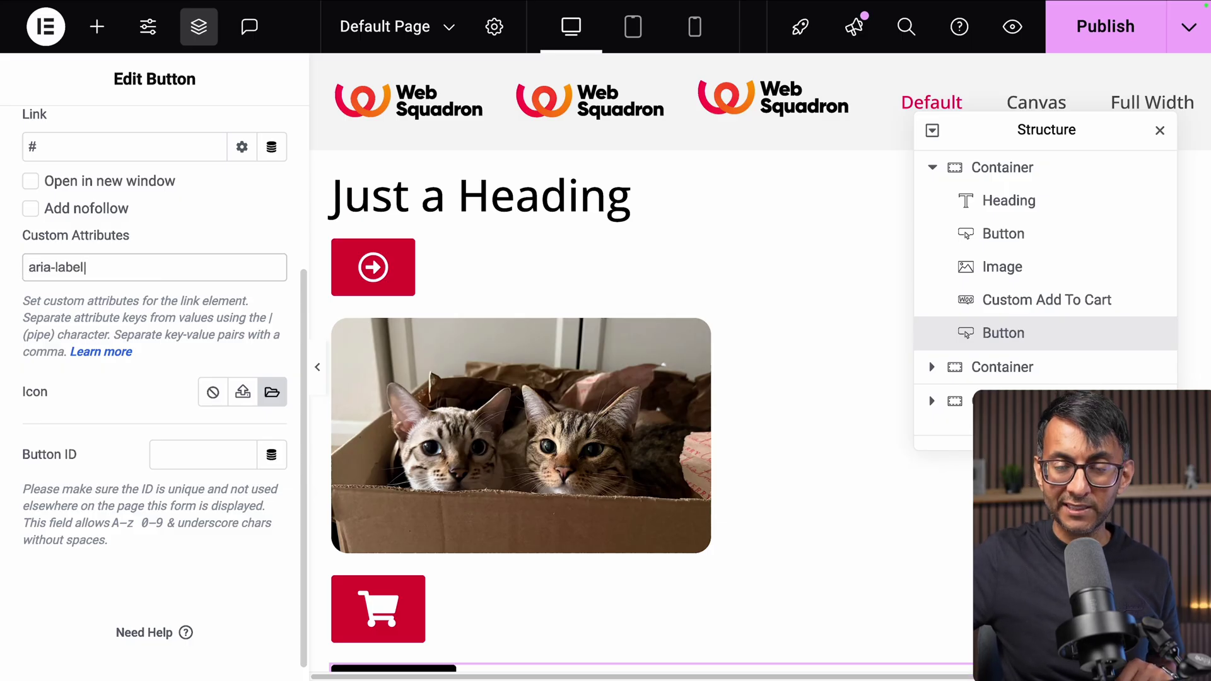
type("Open to download the brochure")
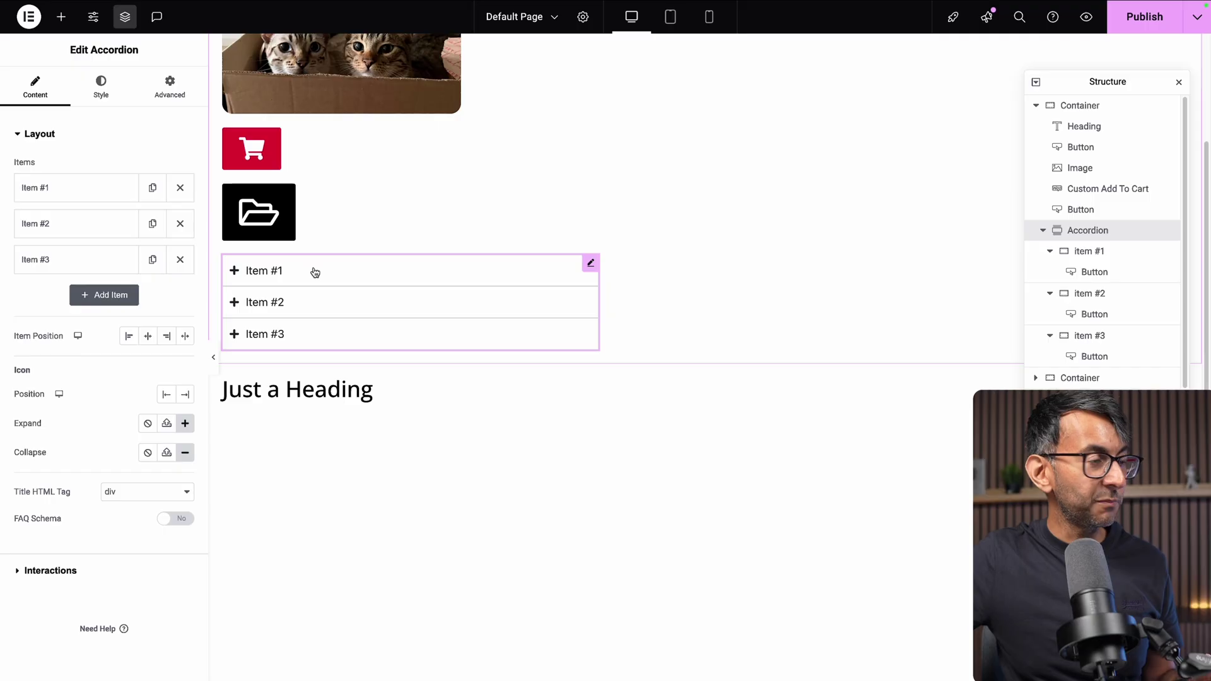
Expand the accordion's Item #1, Item #2 and Item #3 in turn to check their contents, and publish the page.
left_click(315, 273)
left_click(332, 372)
left_click(337, 409)
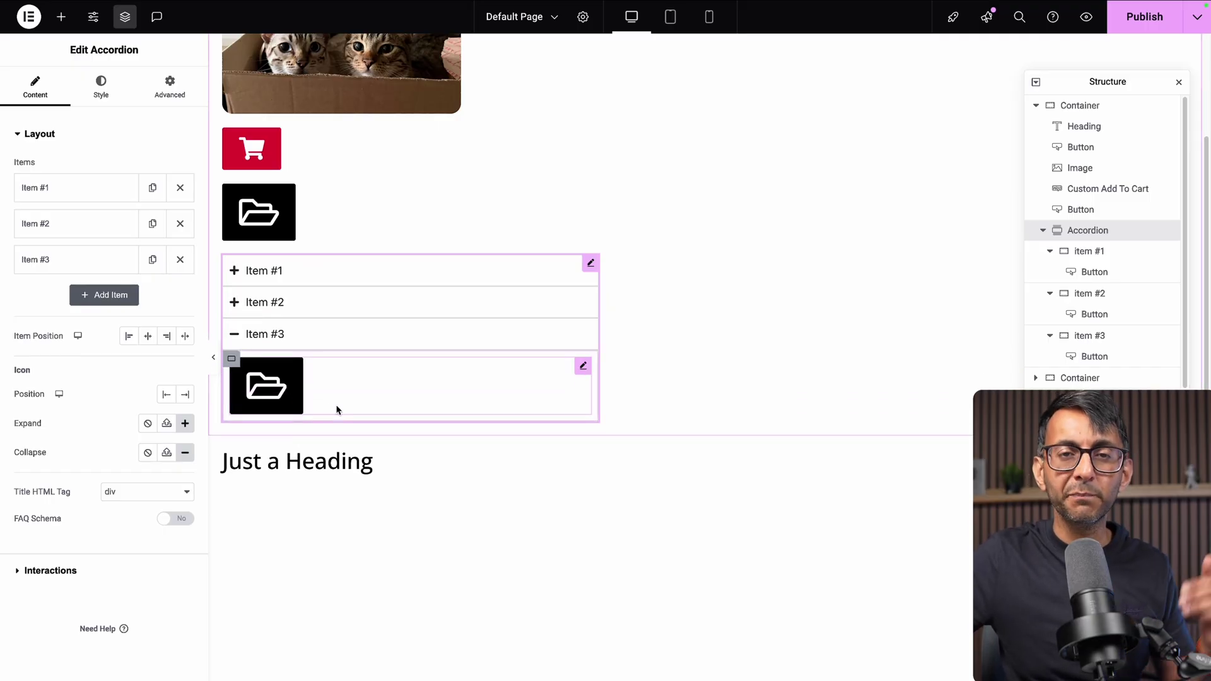
left_click(1147, 30)
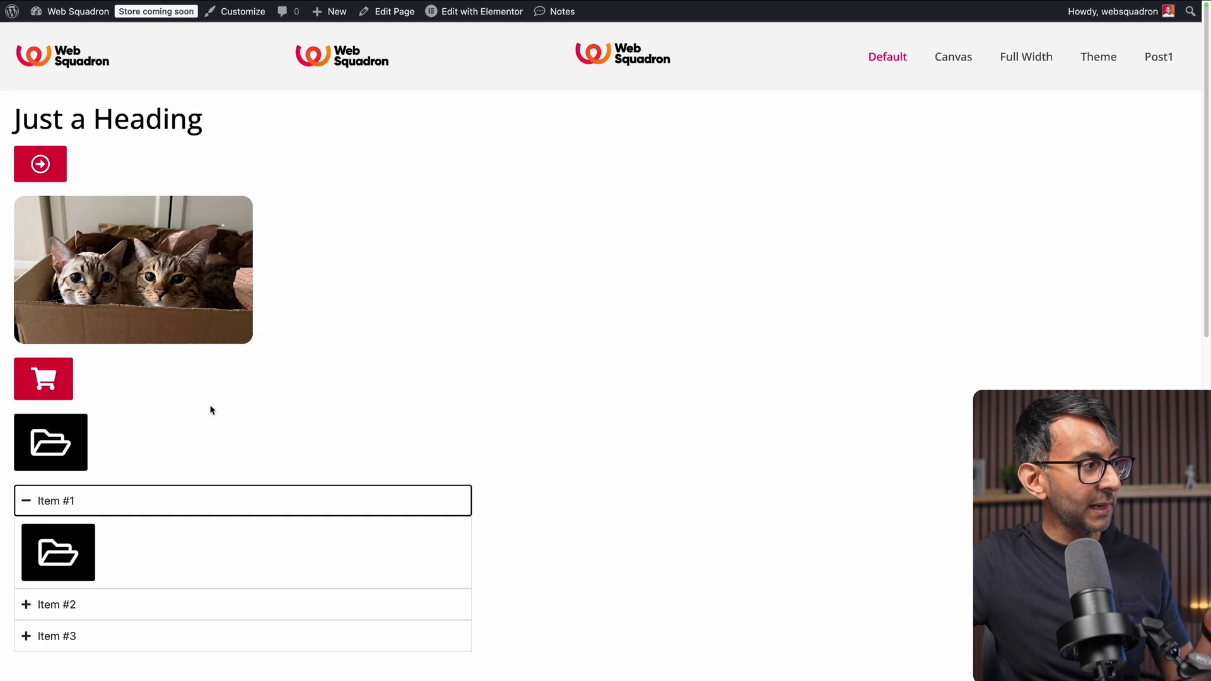
Test keyboard focus on the page preview by moving it forward and back through the accordion's items and the button inside Item #1.
scroll(212, 411, "down", 1)
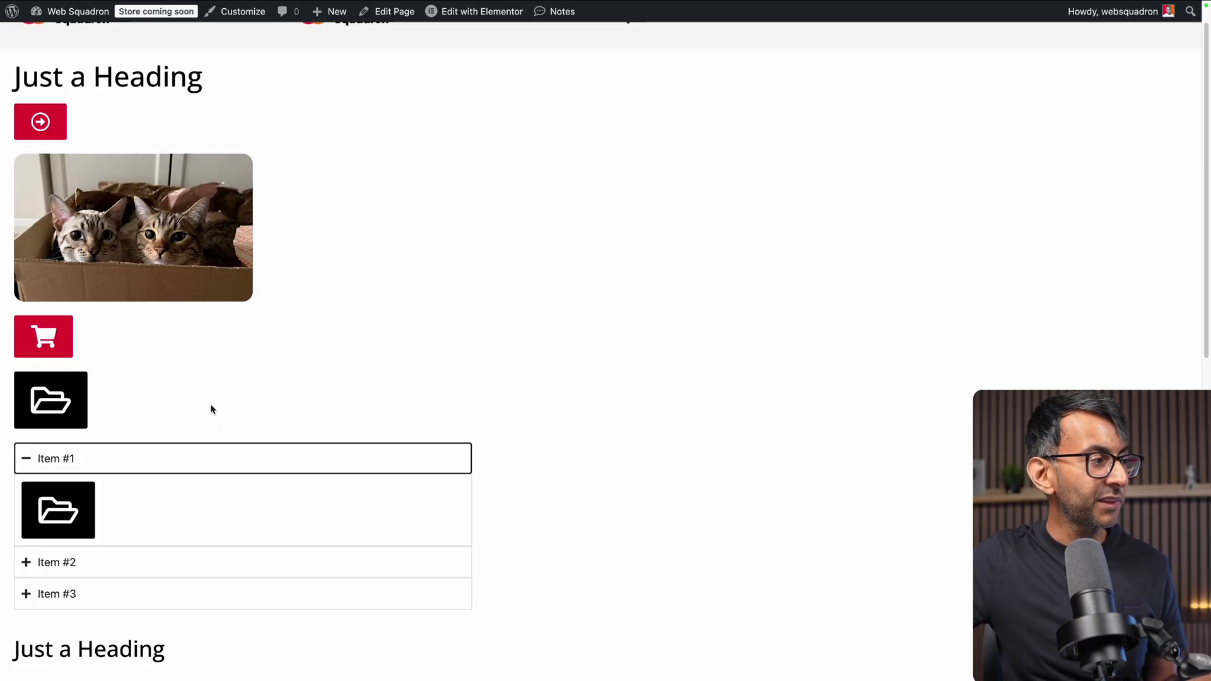
key("Tab")
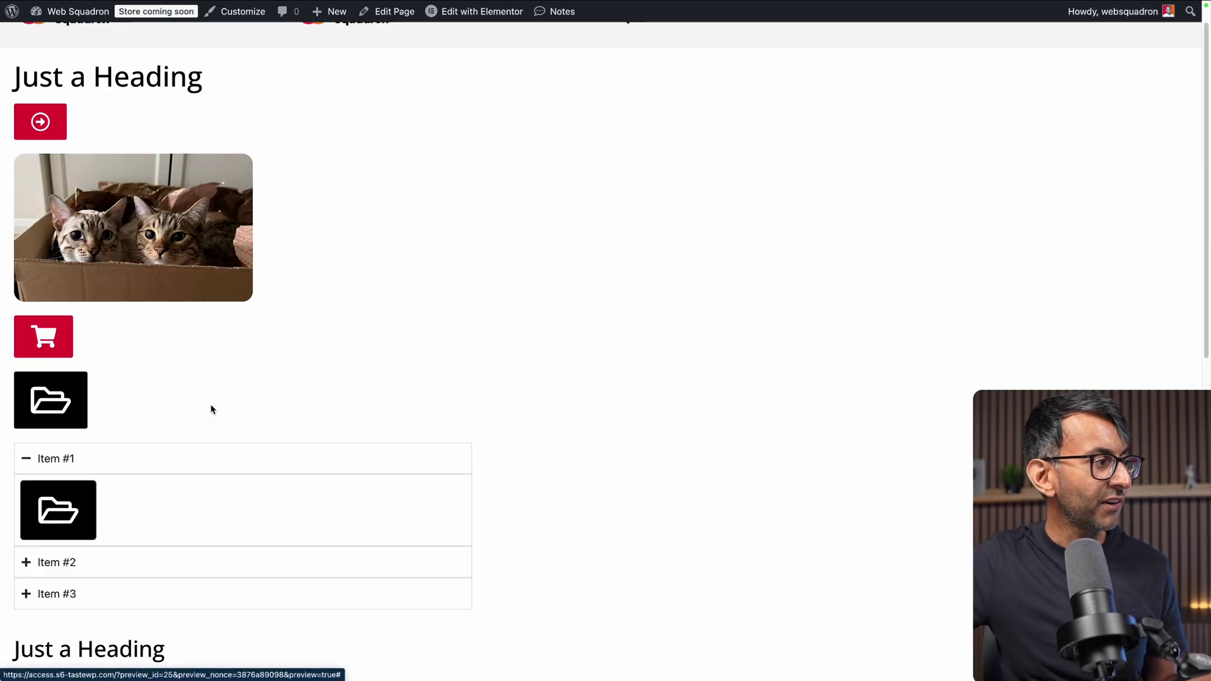
scroll(218, 405, "down", 4)
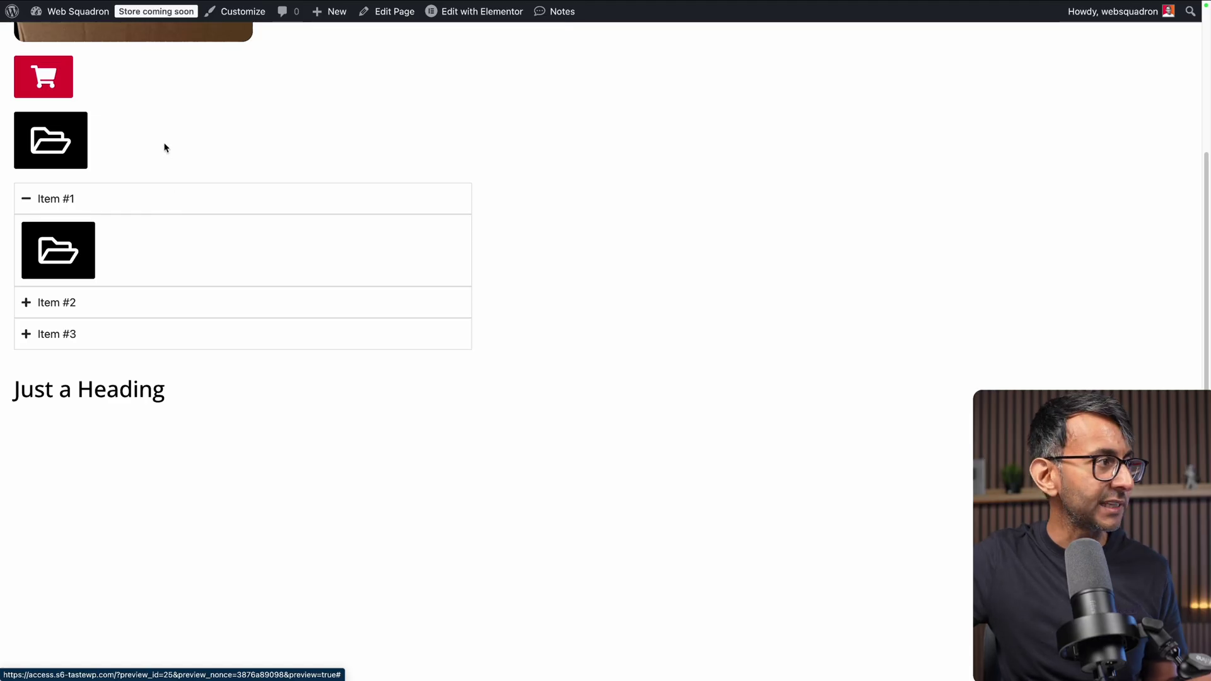
key("Tab")
key("Tab")
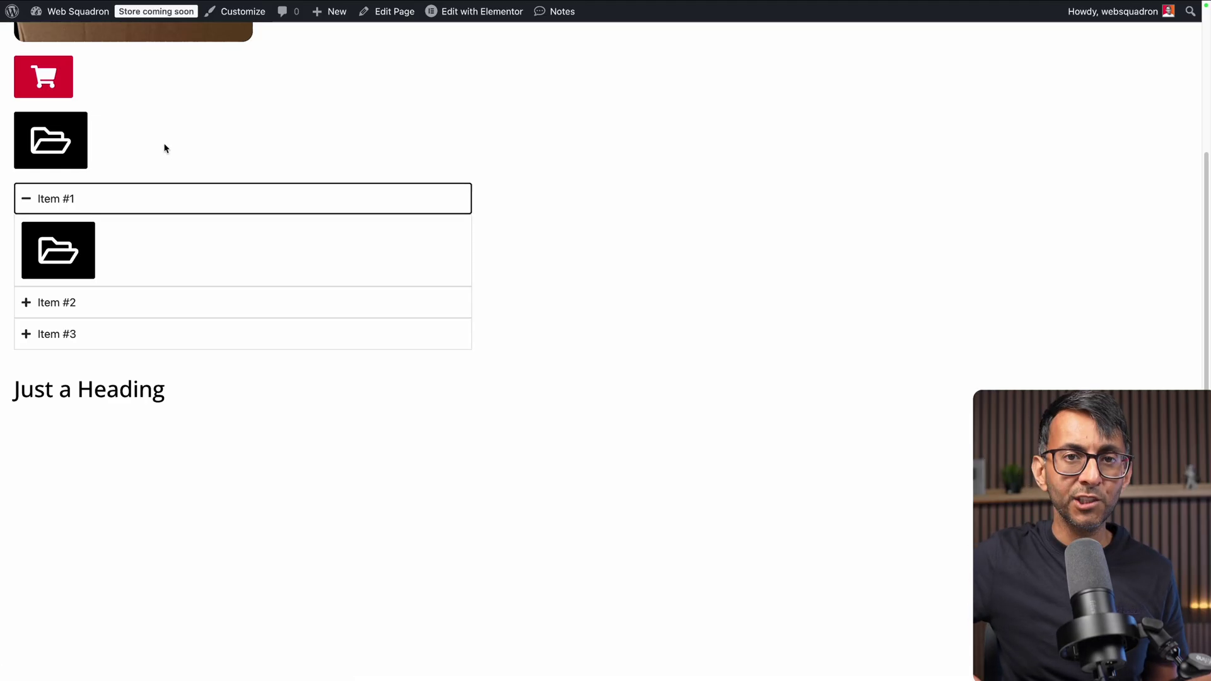
key("Tab")
key("Tab")
key("shift+Tab")
key("shift+Tab")
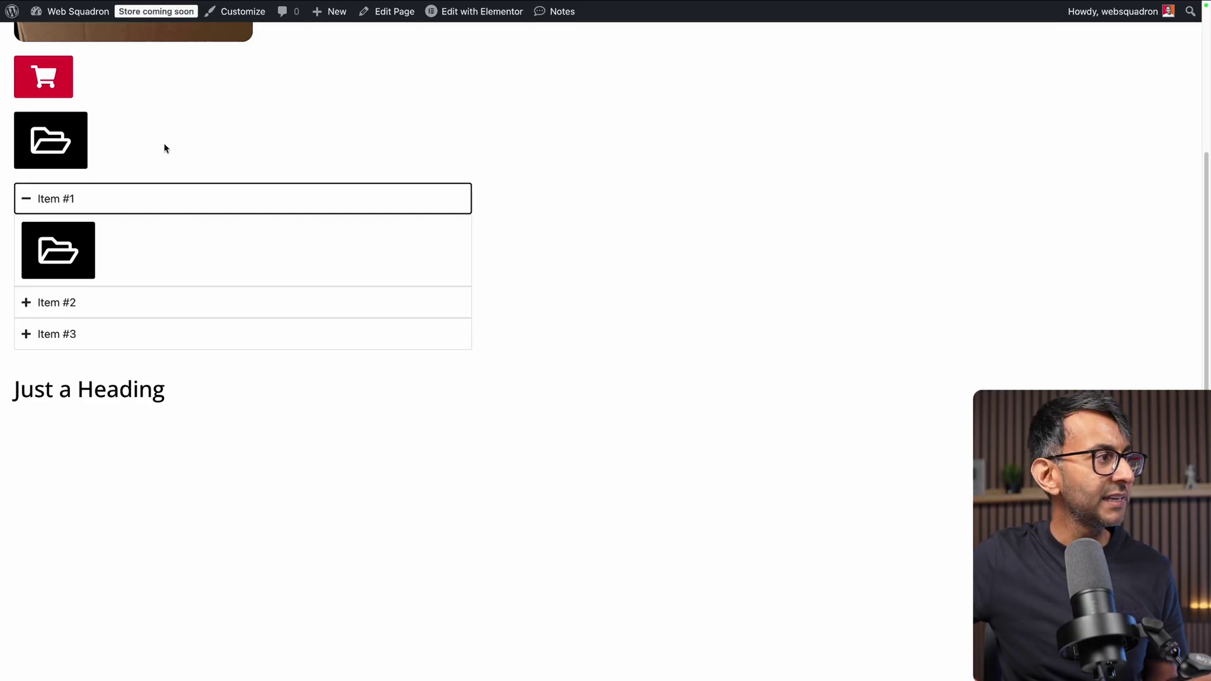
key("Tab")
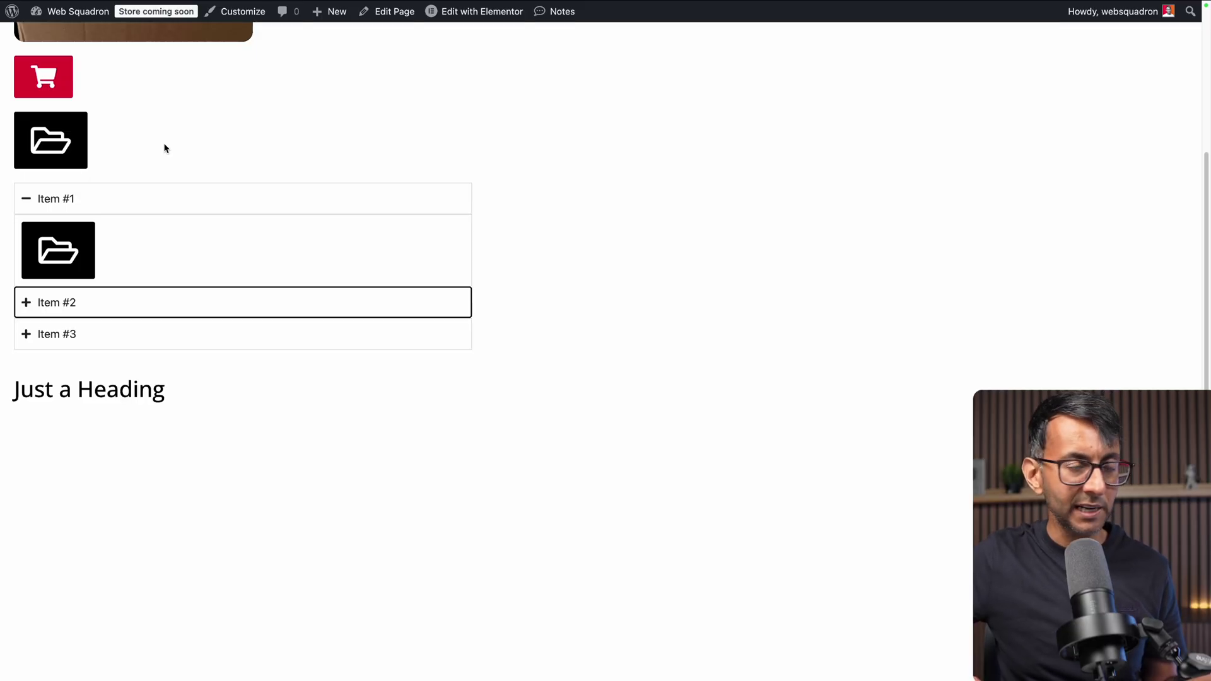
key("Tab")
key("shift+Tab")
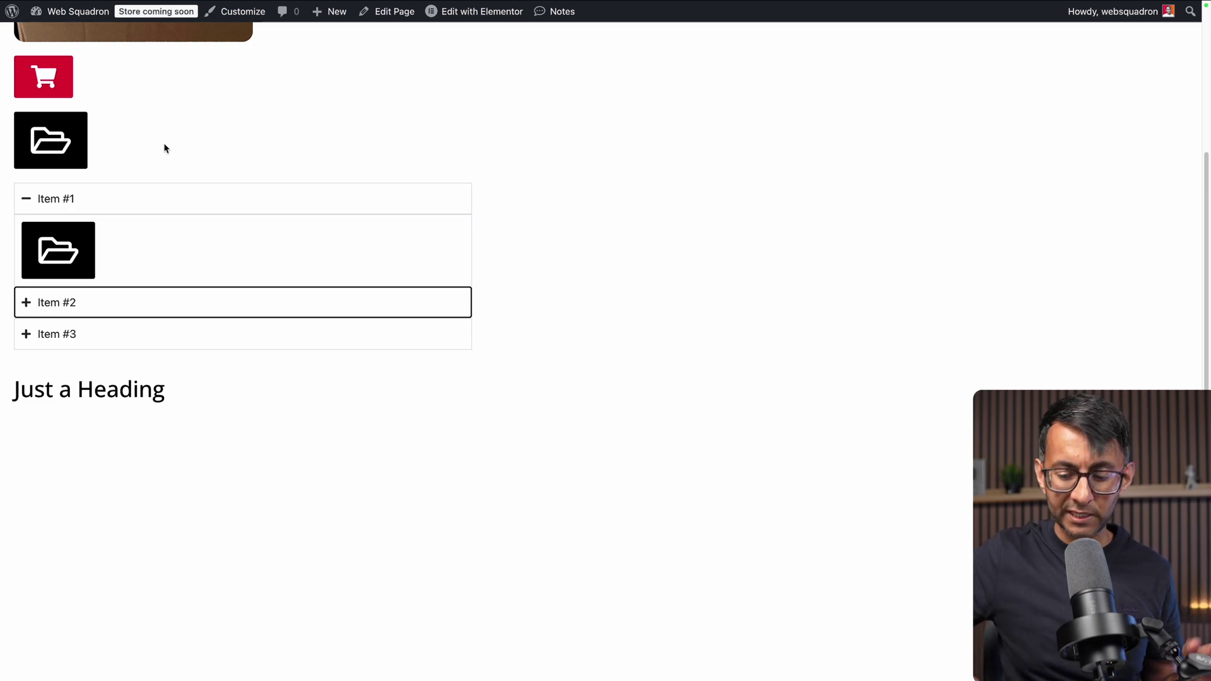
key("shift+Tab")
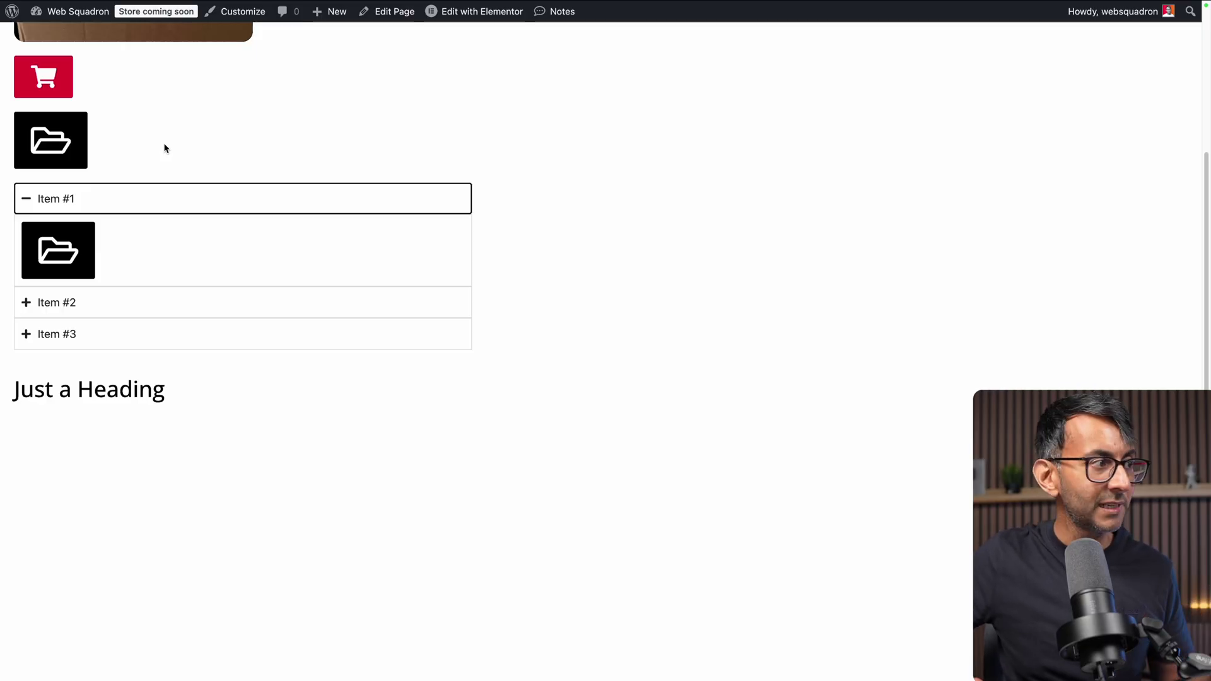
Test opening the previewed accordion by keyboard alone, expanding Item #2, Item #3 and Item #2 again.
key("Tab")
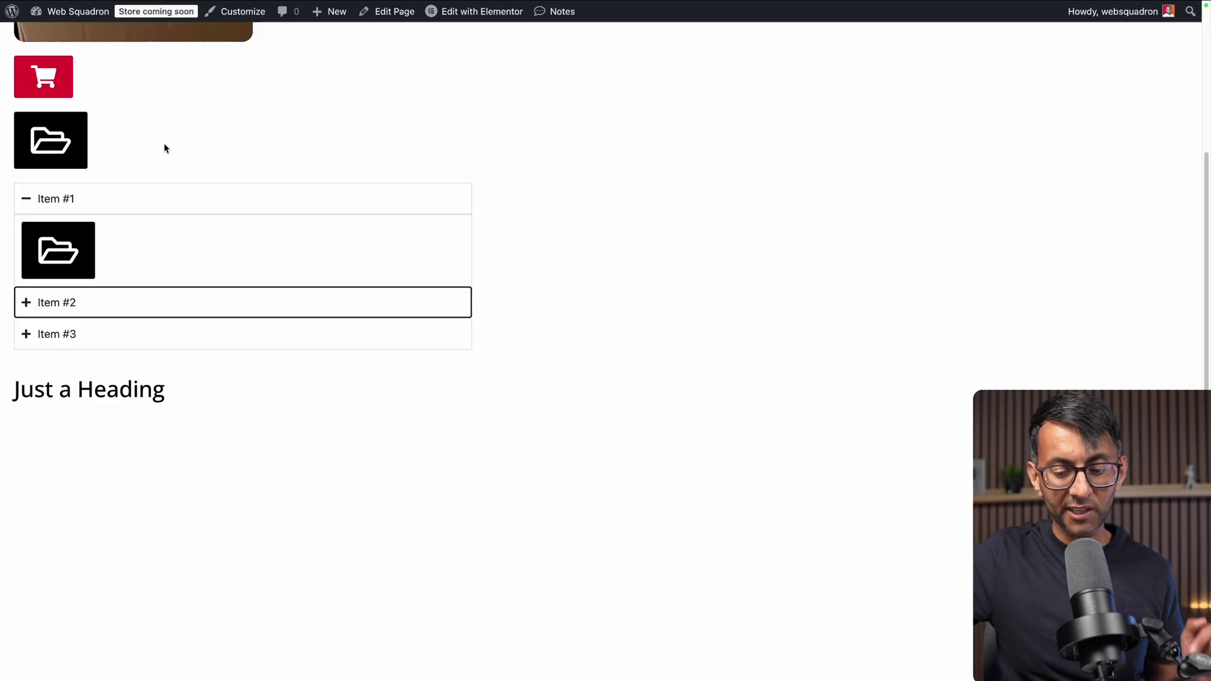
key("Return")
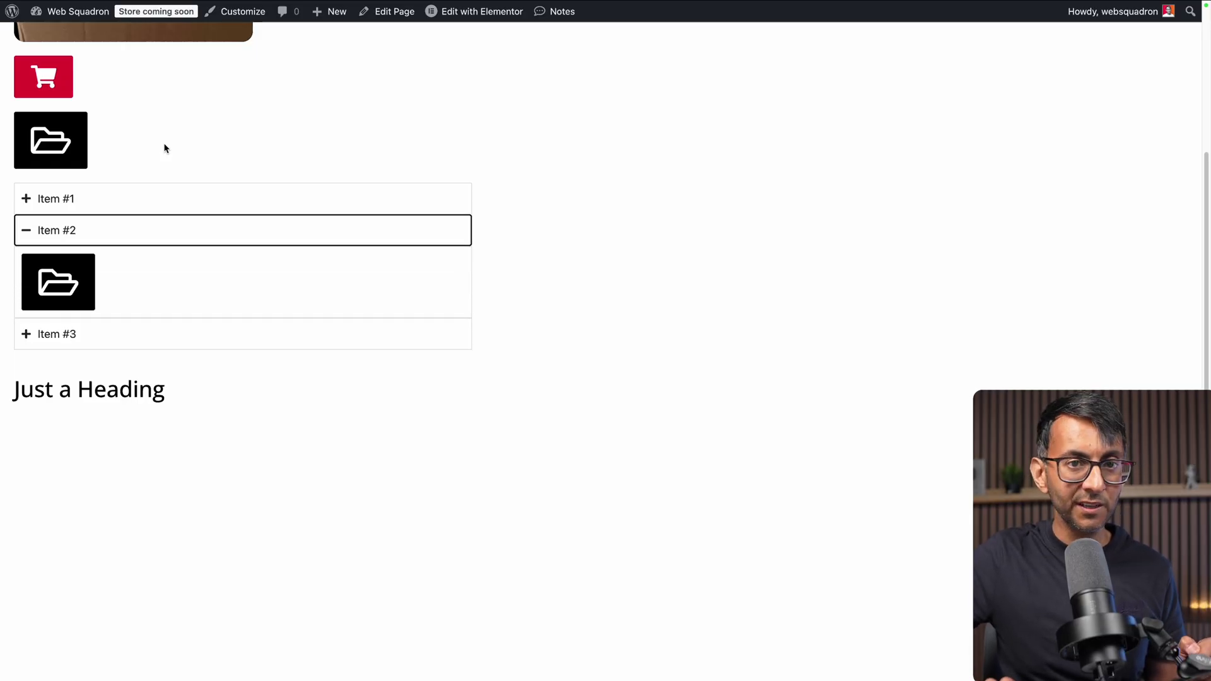
key("Tab")
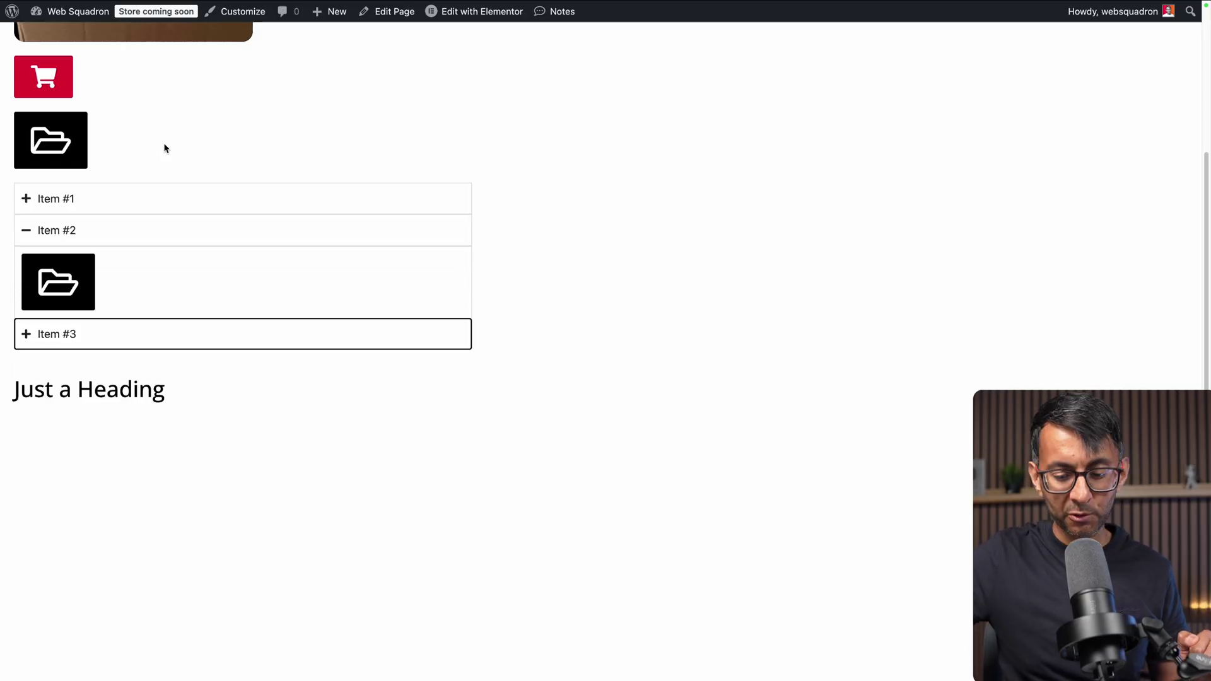
key("Return")
key("shift+Tab")
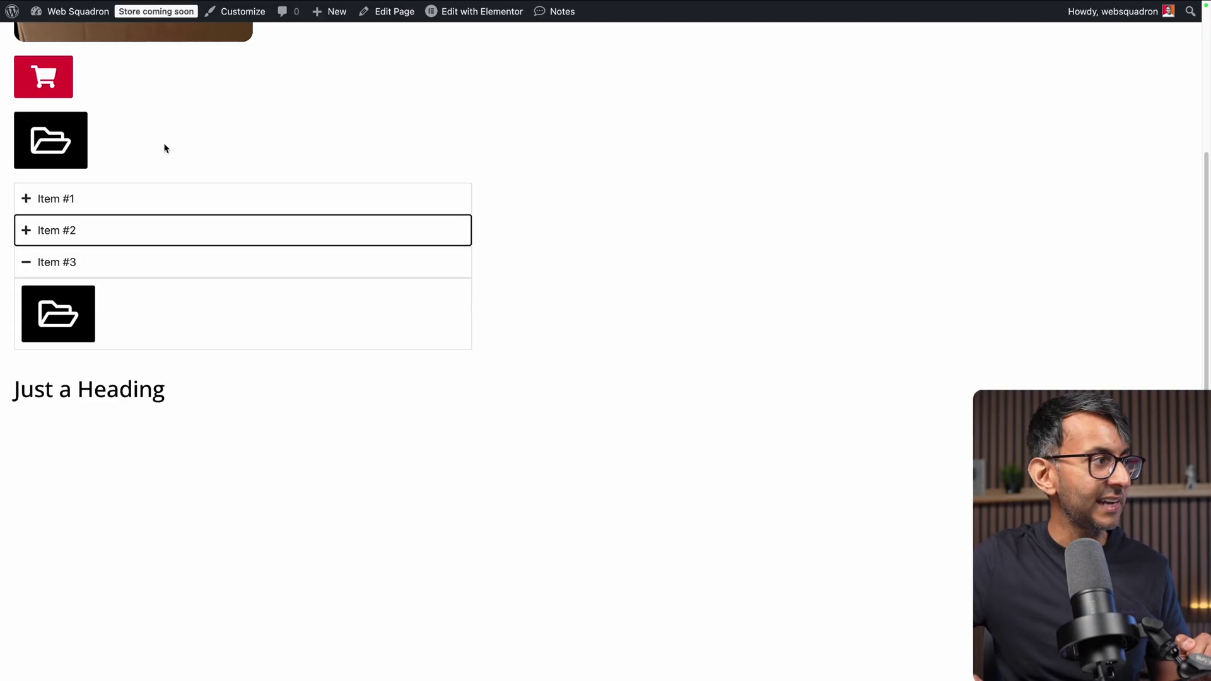
key("Return")
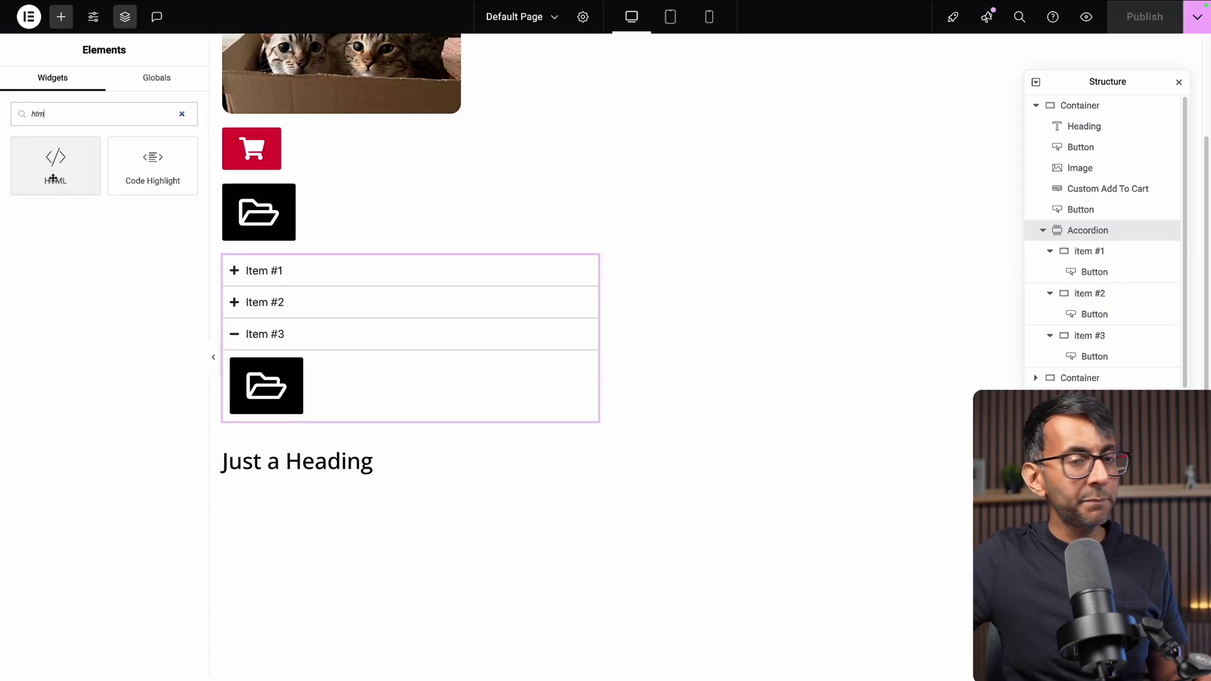
Add an HTML widget below the accordion on the Default page.
left_click_drag(53, 177, 410, 441)
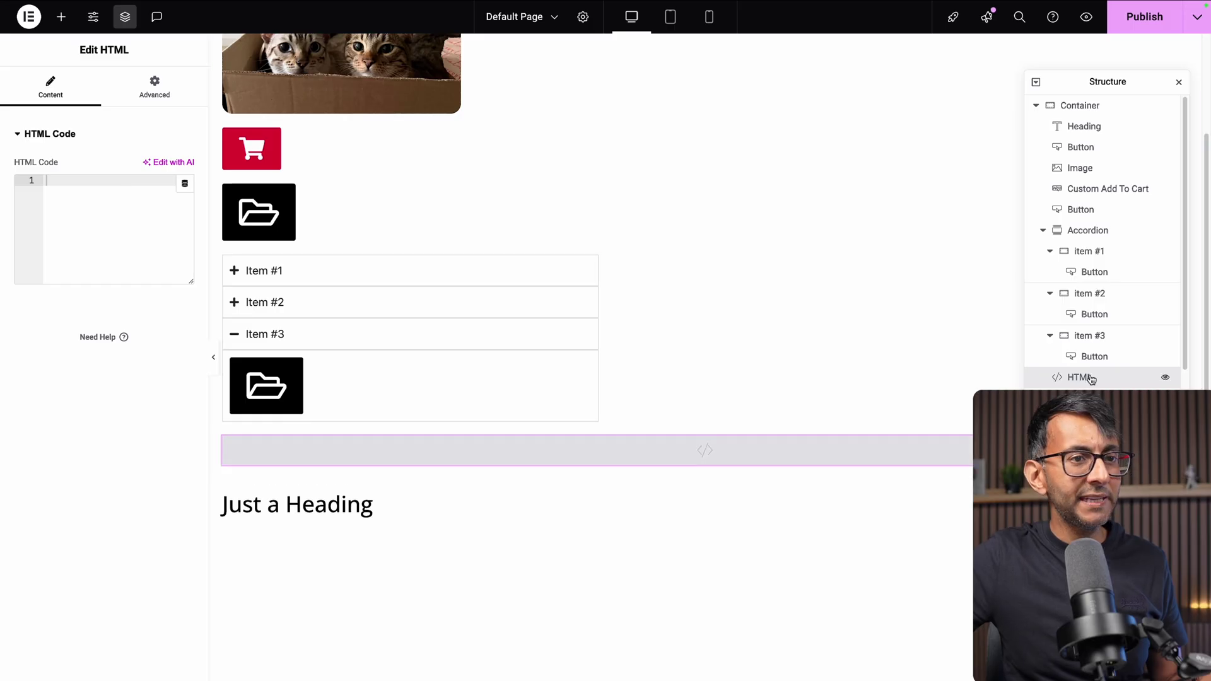
Move the HTML widget above the accordion and add custom CSS hiding .sr-only: absolute position, 1px width and height, zero padding, -1px margin and hidden overflow.
left_click_drag(1089, 376, 1118, 230)
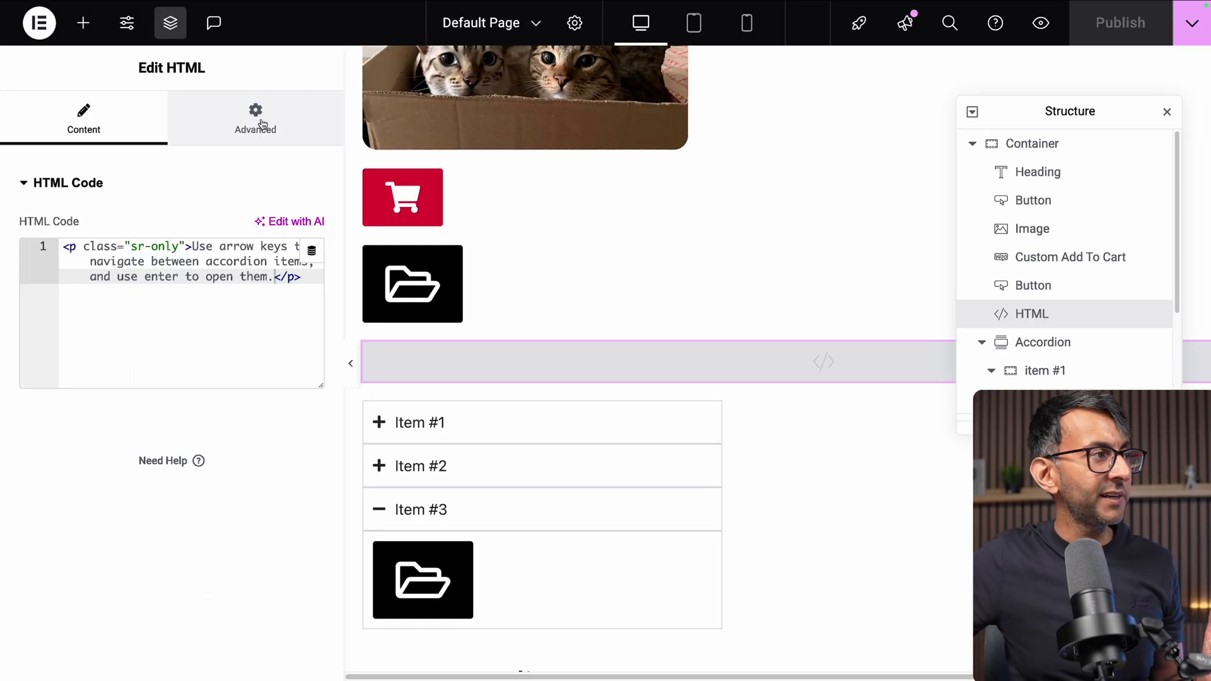
left_click(262, 124)
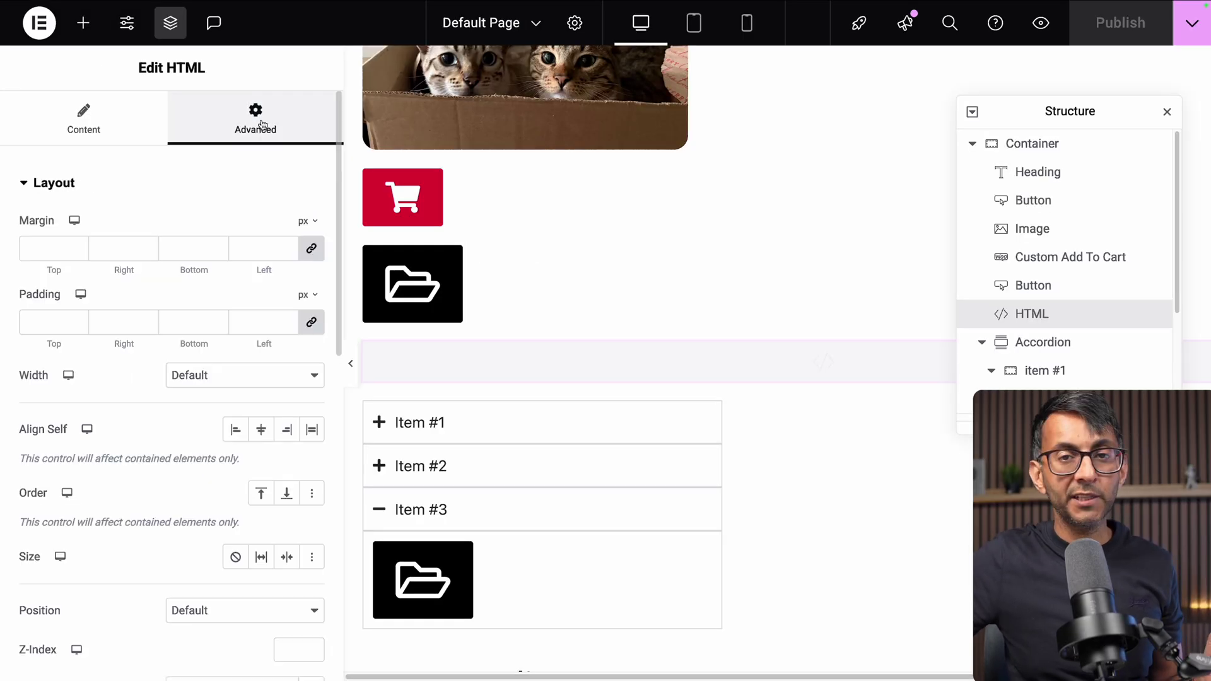
scroll(152, 615, "down", 15)
left_click(163, 610)
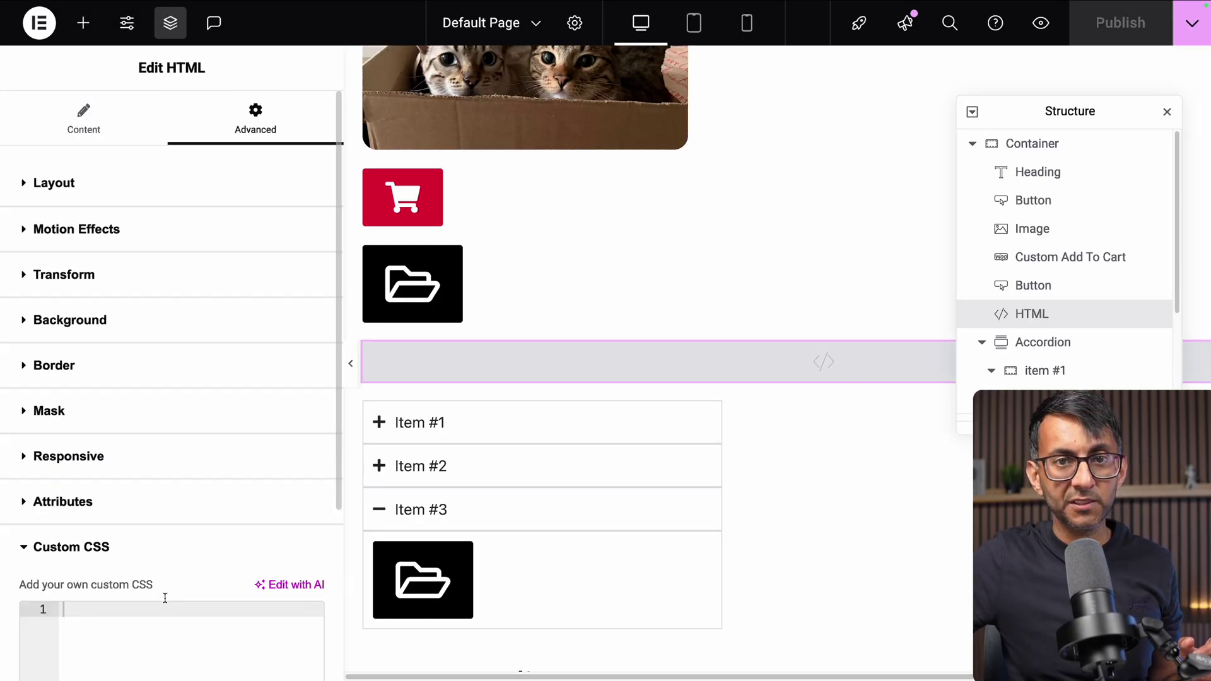
scroll(167, 576, "down", 3)
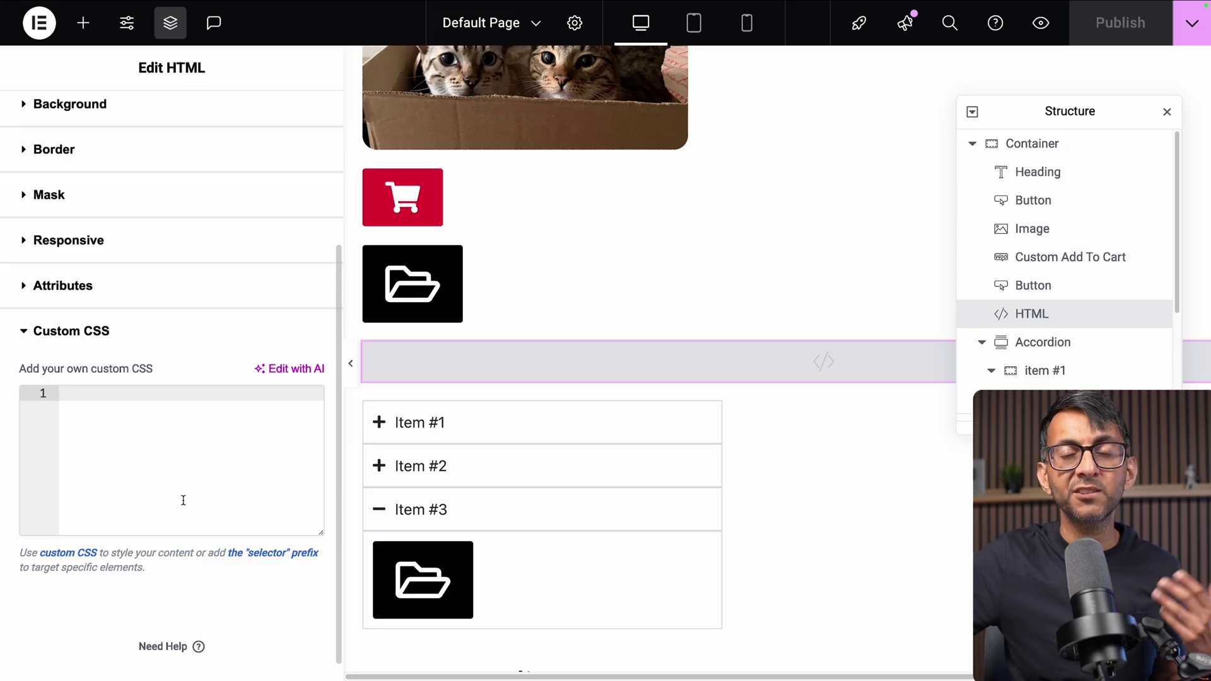
type(".sr-only {   position: absolute !important;   width: 1px !important;   height: 1px !important;   padding: 0 !important;   margin: -1px !important;   overflow: hidden !important;   clip: rect(0, 0, 0, 0) !important;   white-space: nowrap !important;   border: 0 !important; }")
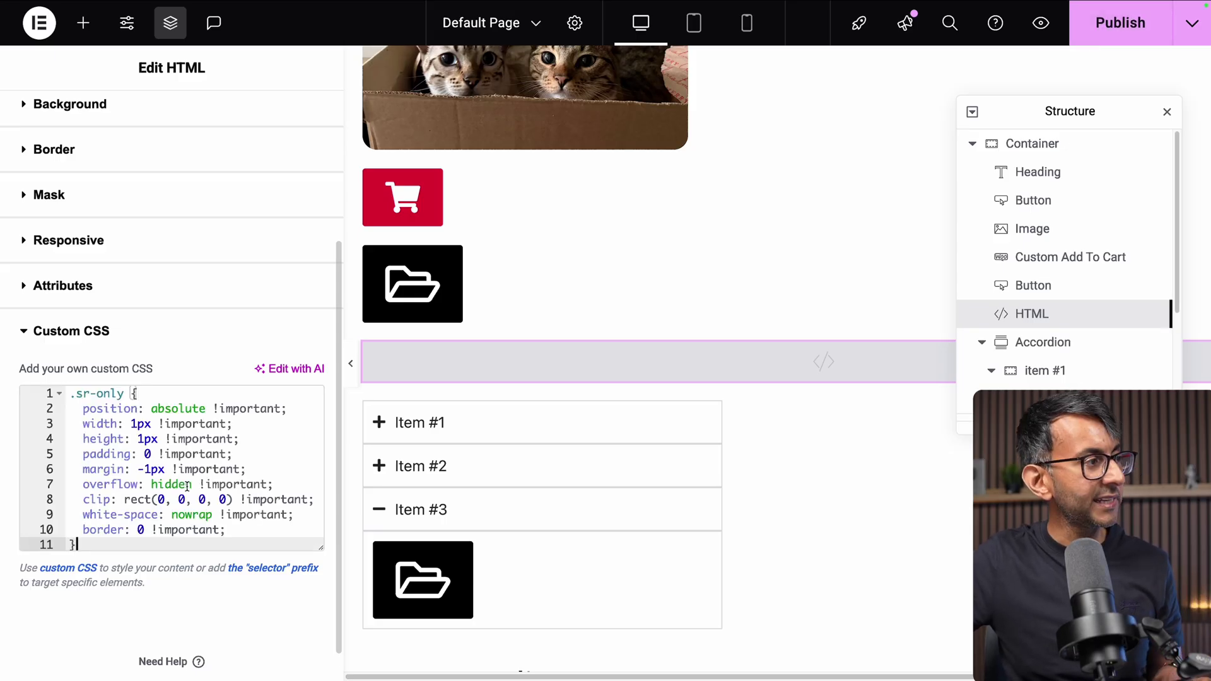
scroll(181, 488, "down", 1)
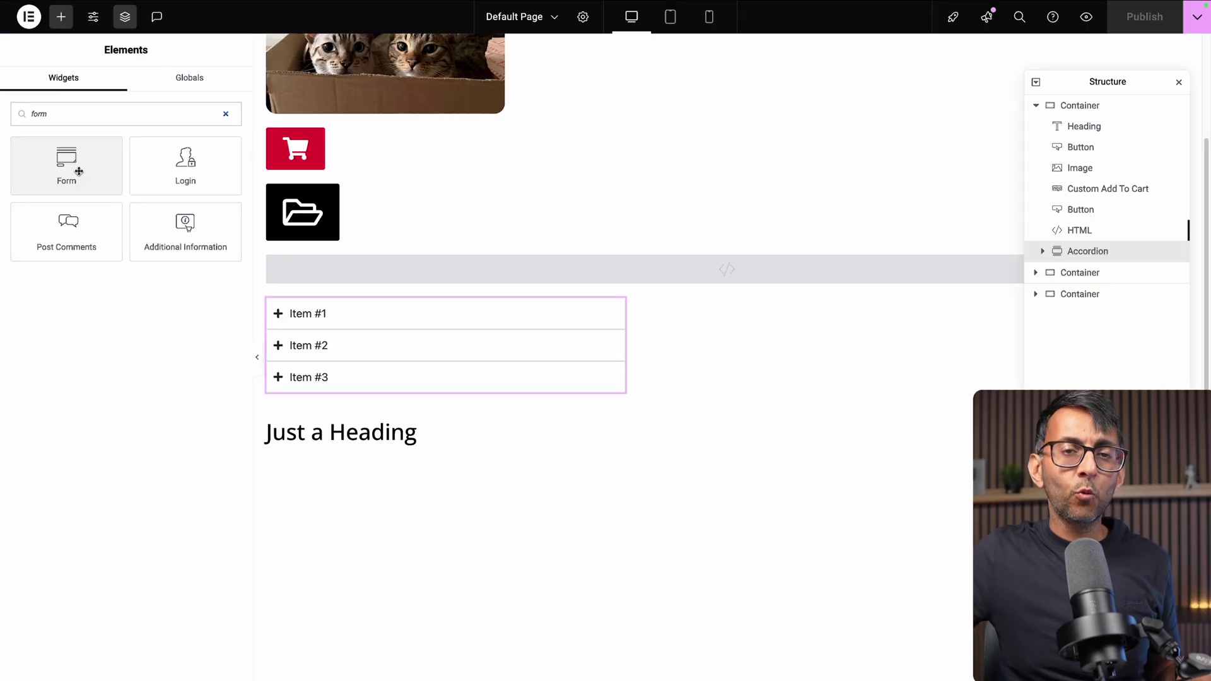
Add a Form widget below the accordion, then hide and re-show its field labels.
left_click(79, 171)
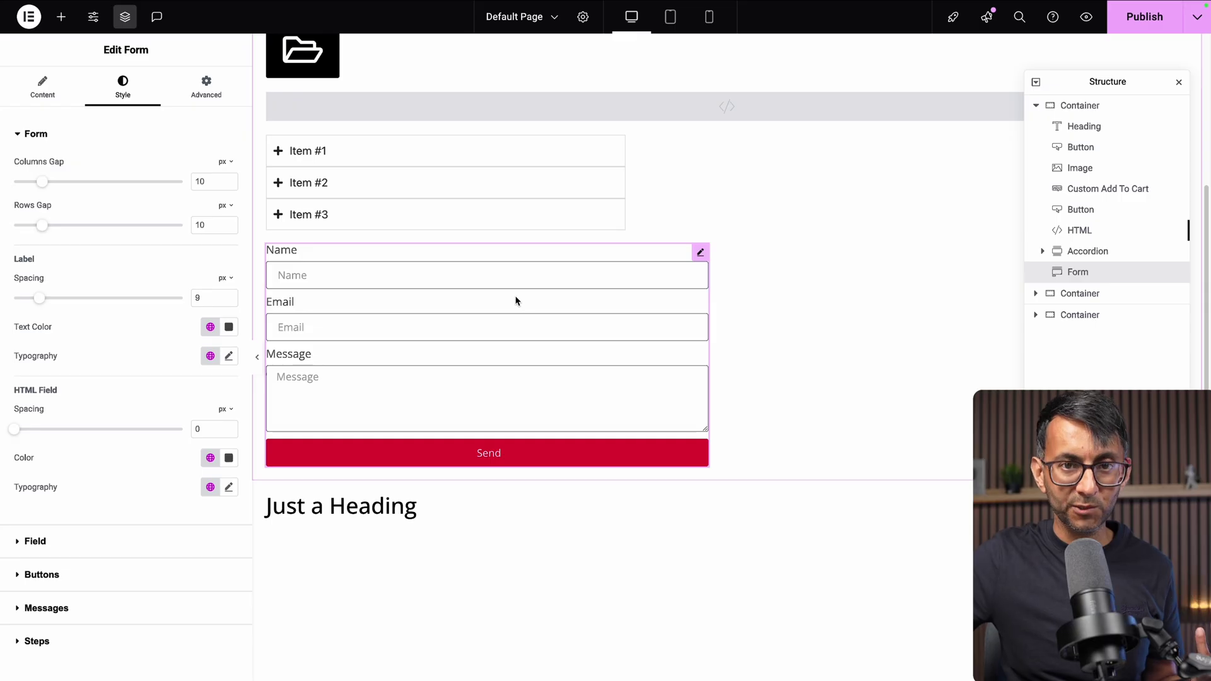
left_click(449, 306)
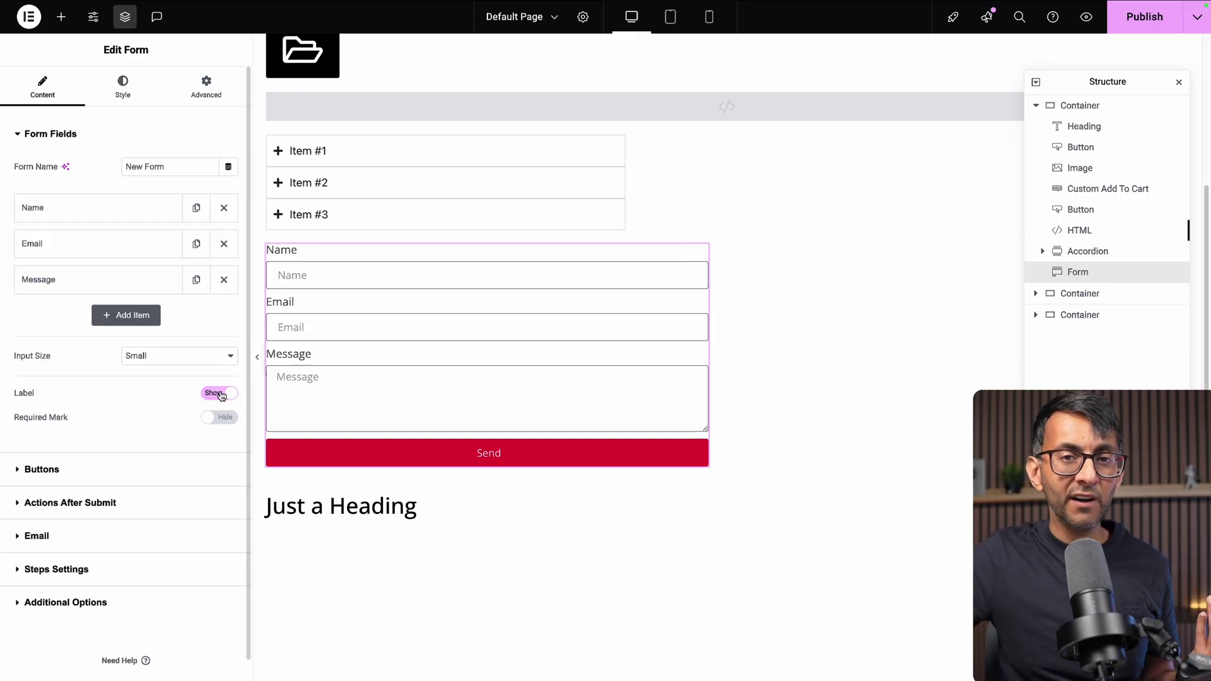
left_click(220, 393)
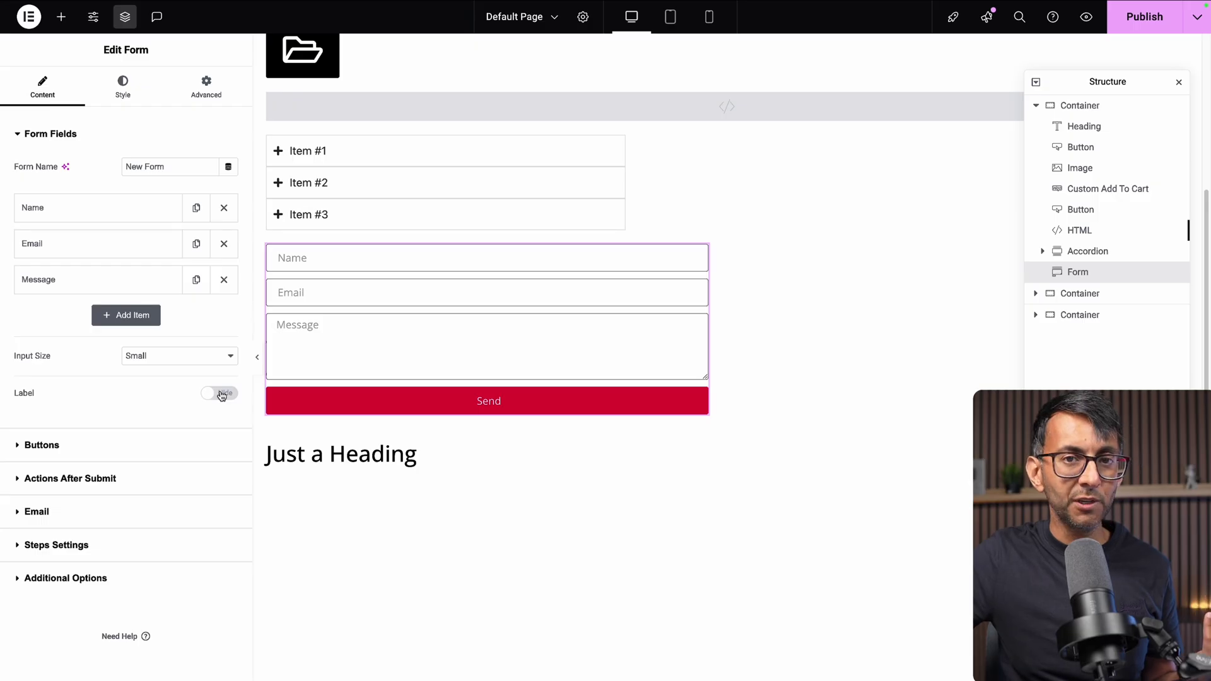
left_click(221, 395)
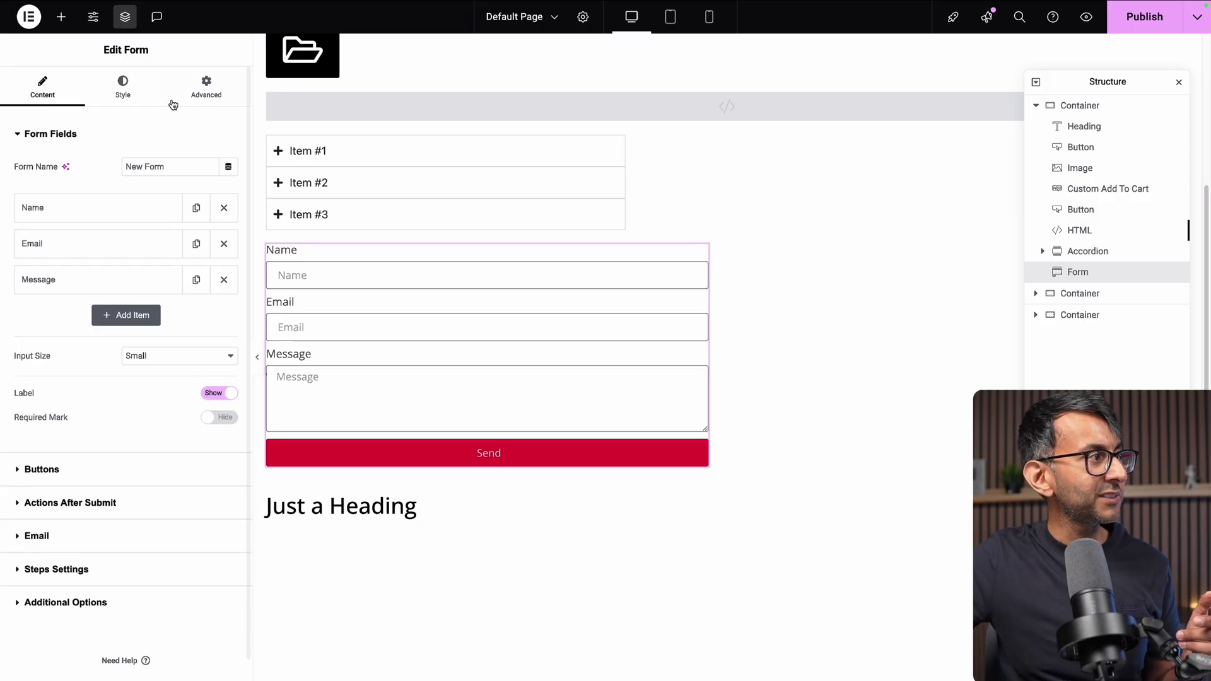
Try clearing the label text of the form's Name field.
left_click(110, 215)
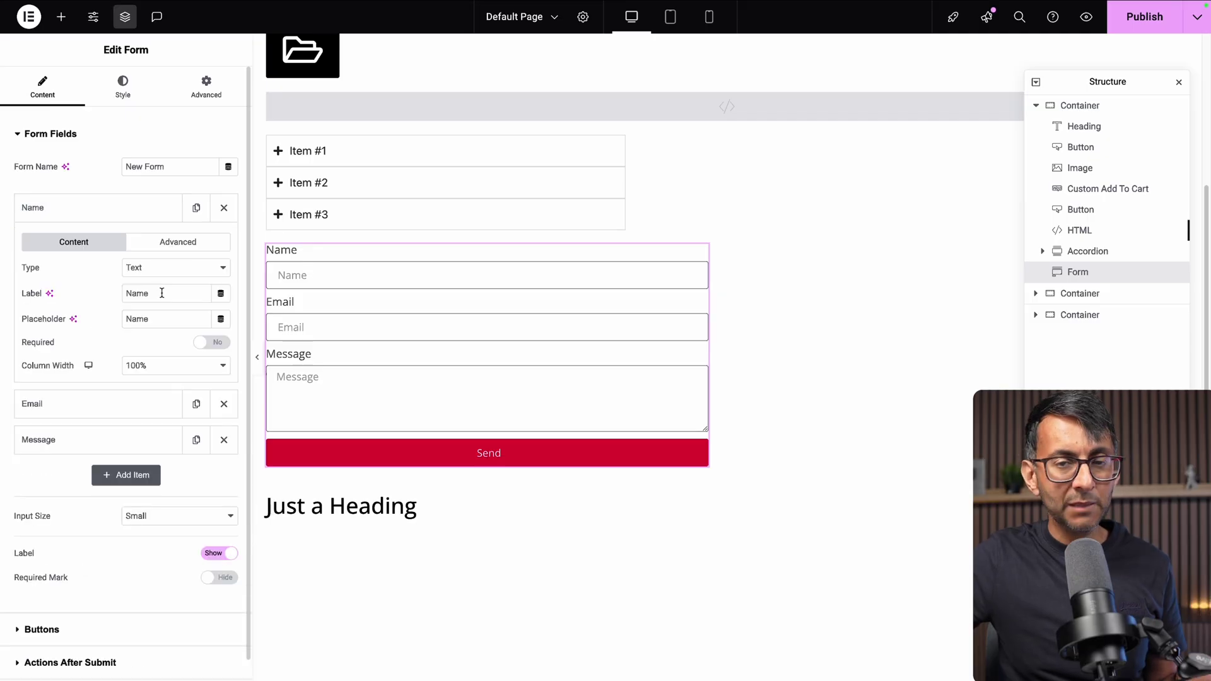
left_click_drag(162, 292, 109, 295)
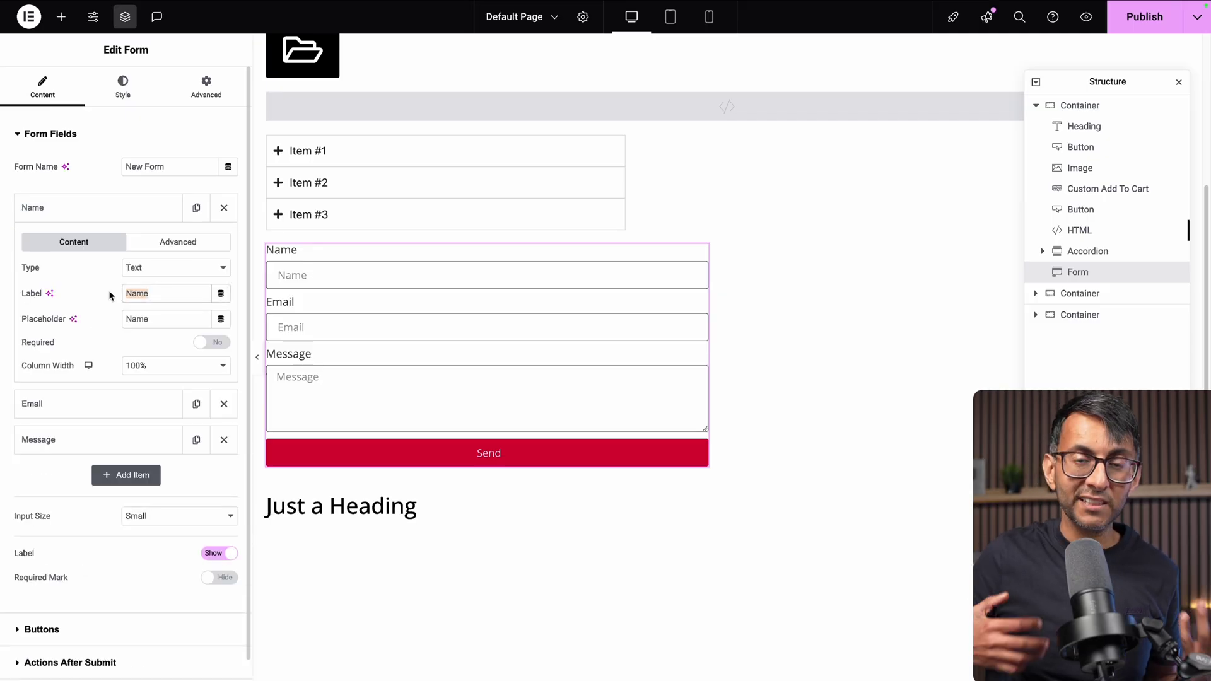
key("BackSpace")
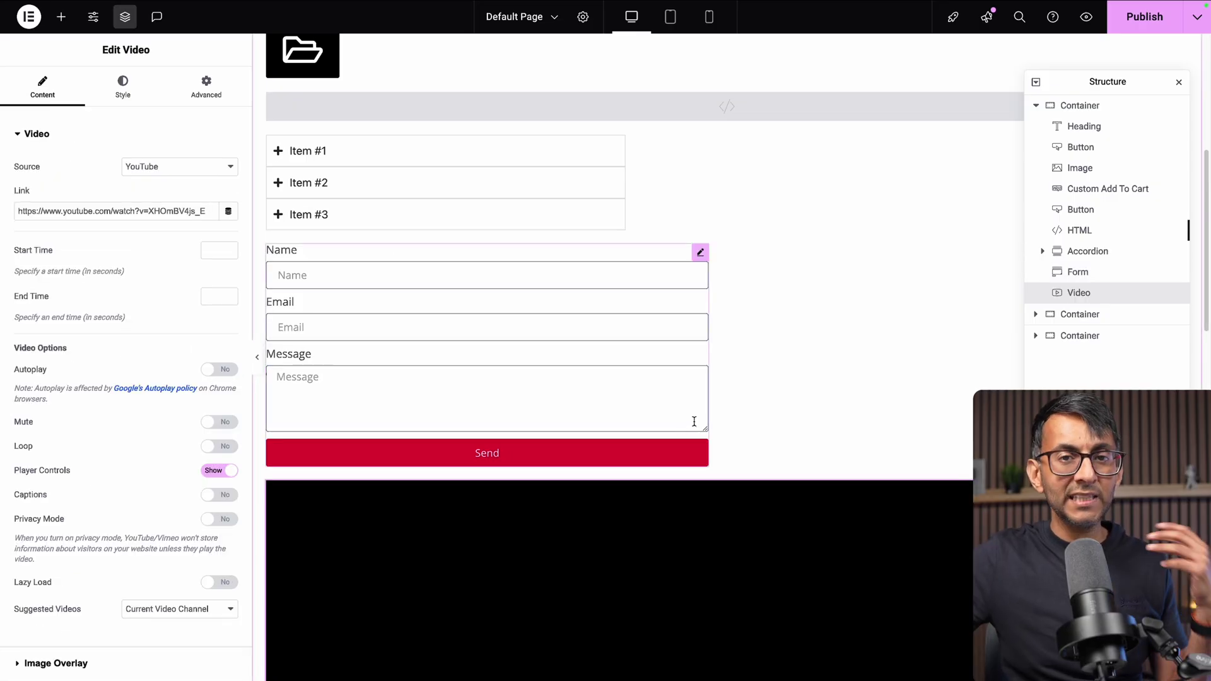
scroll(694, 420, "down", 4)
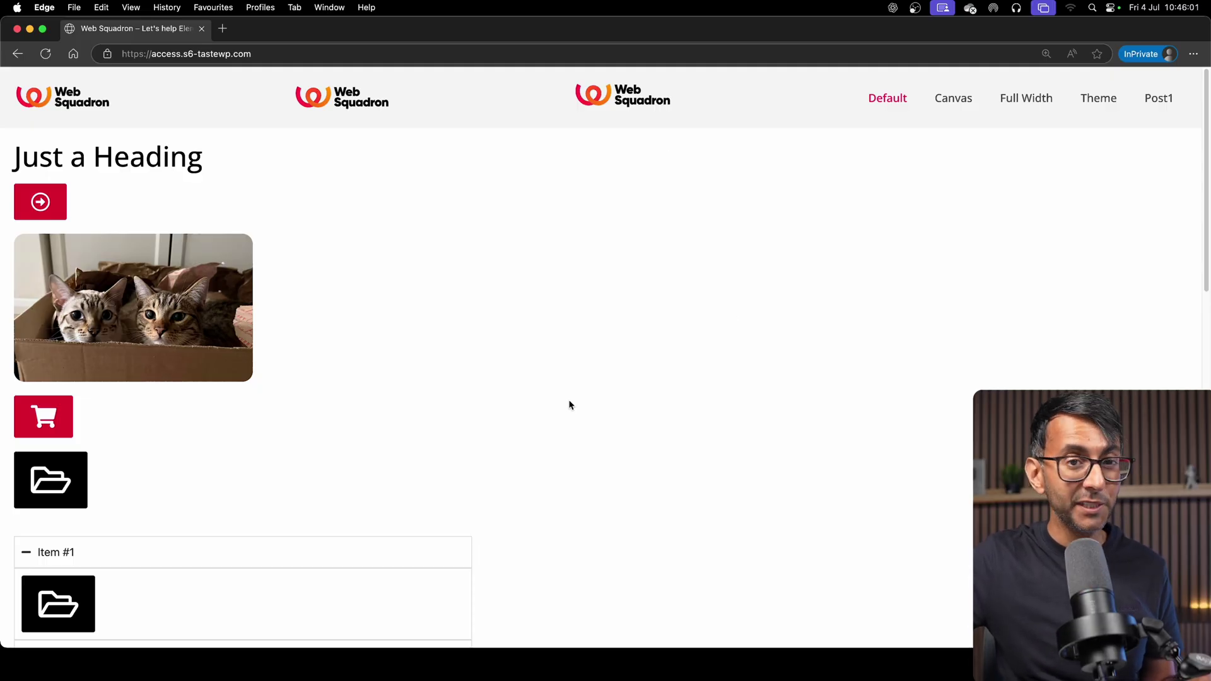
Test keyboard focus on the live Default page in Edge, from the Skip to content link through the three header logos.
left_click(263, 53)
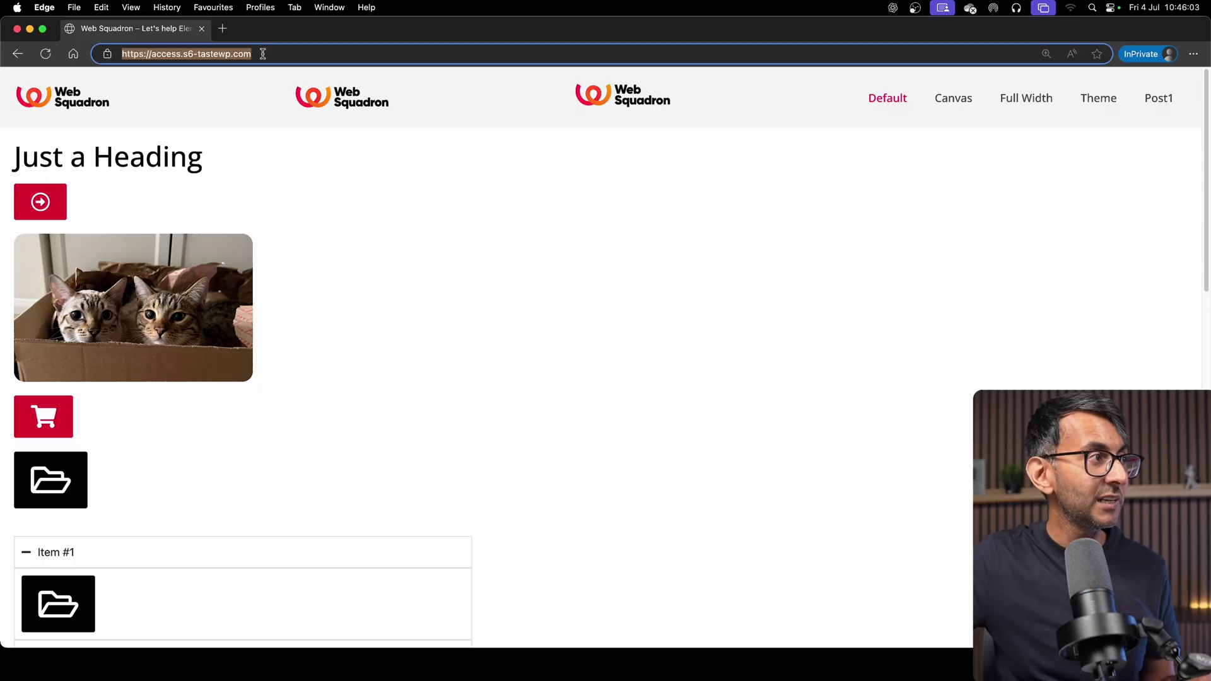
key("Tab")
key("Tab")
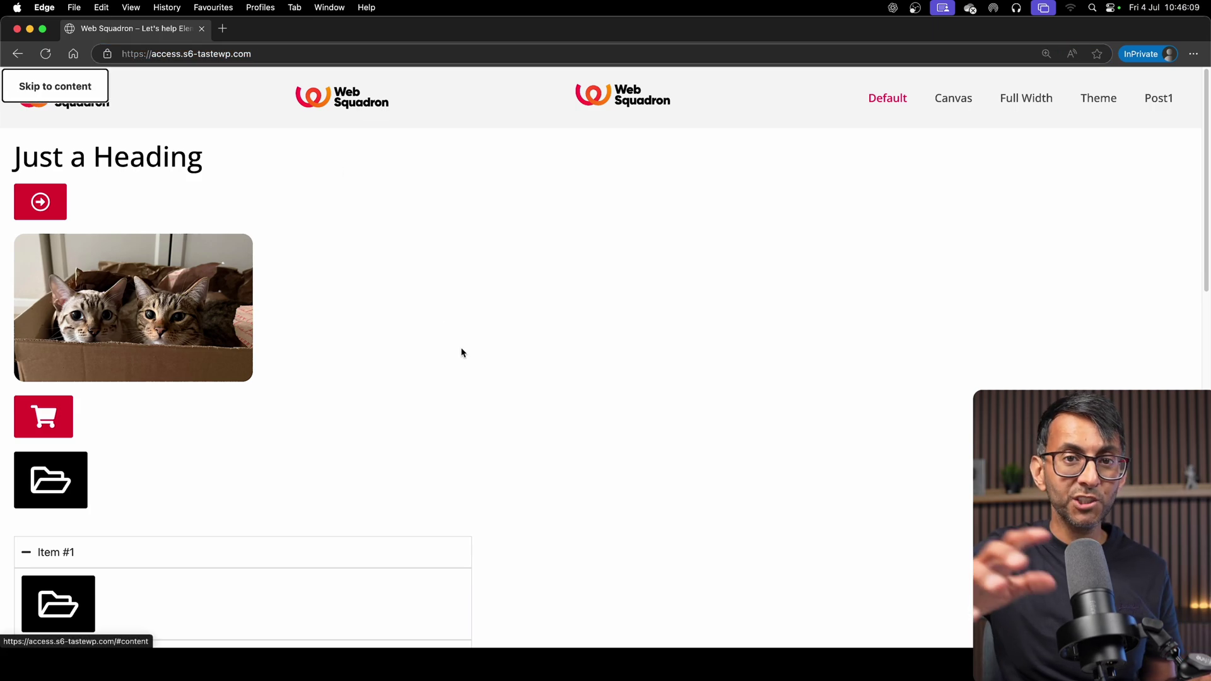
key("Tab")
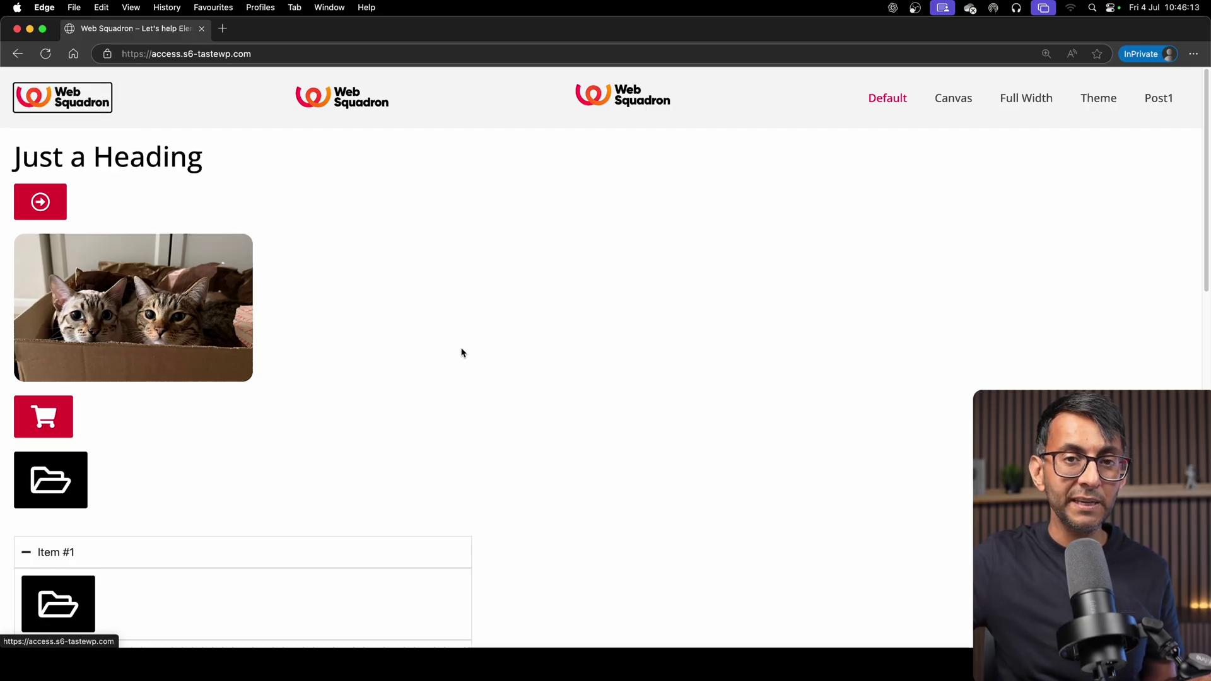
key("Tab")
key("Tab")
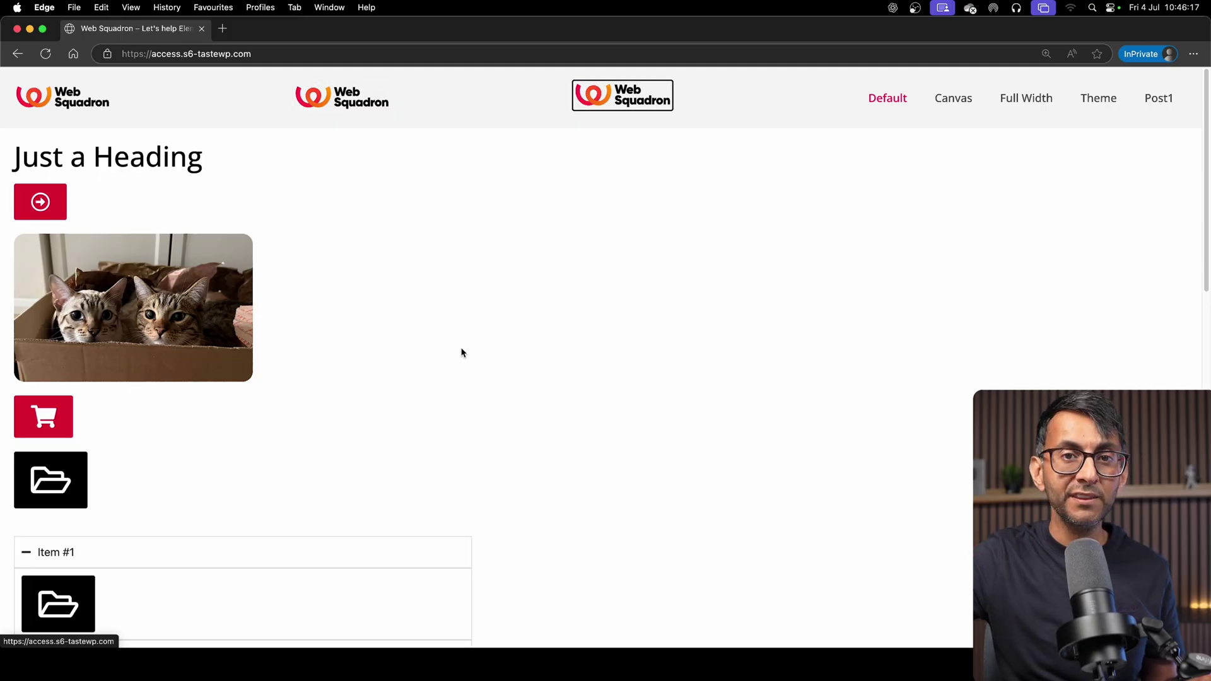
Continue the keyboard focus test through the header menu, the page's icon buttons and the button inside accordion Item #1.
key("Tab")
key("Tab")
key("Tab")
key("Tab")
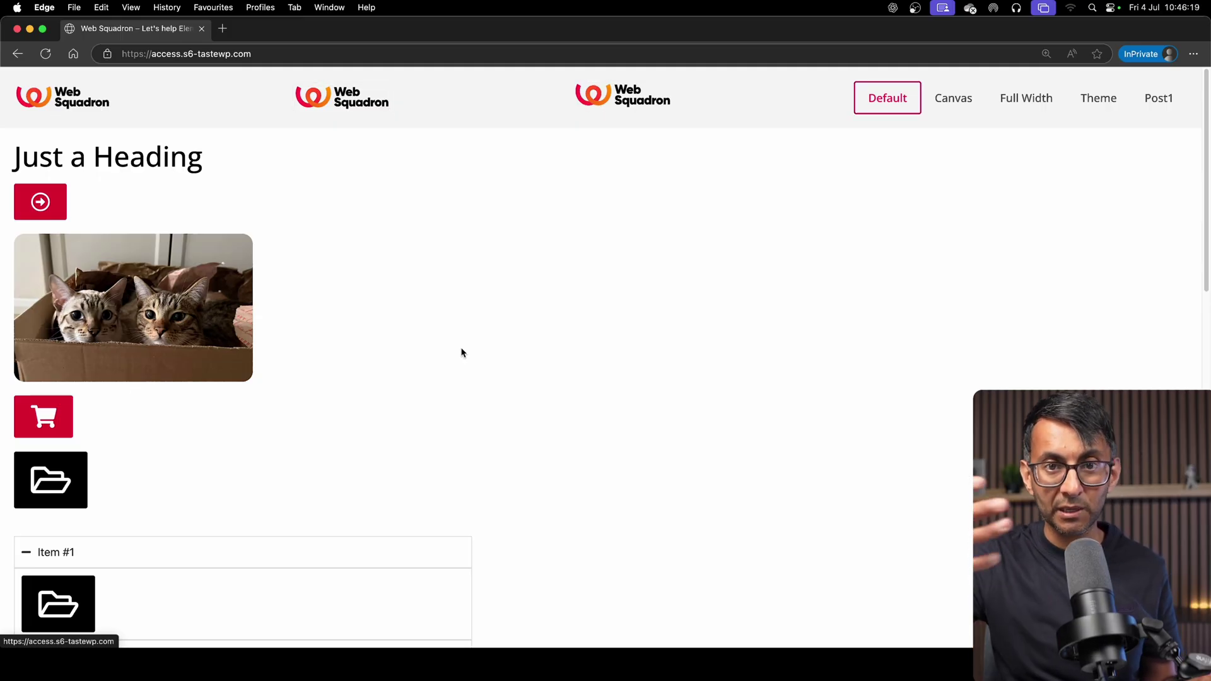
key("Tab")
key("Tab")
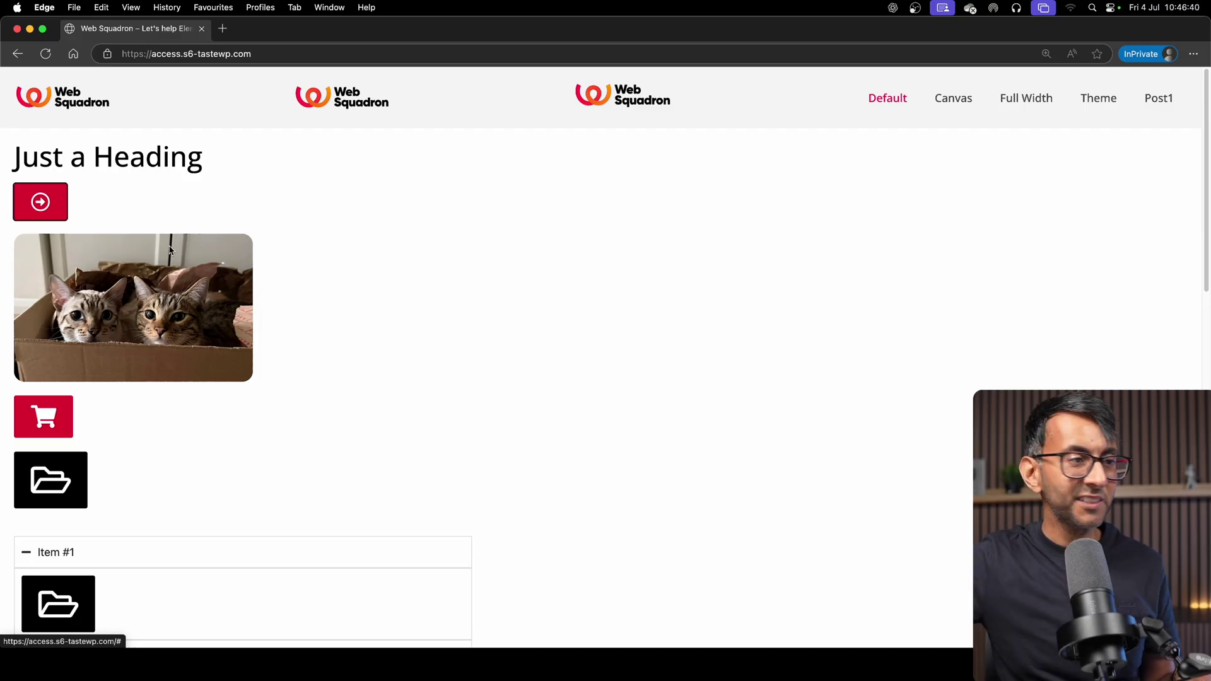
key("Tab")
key("Tab")
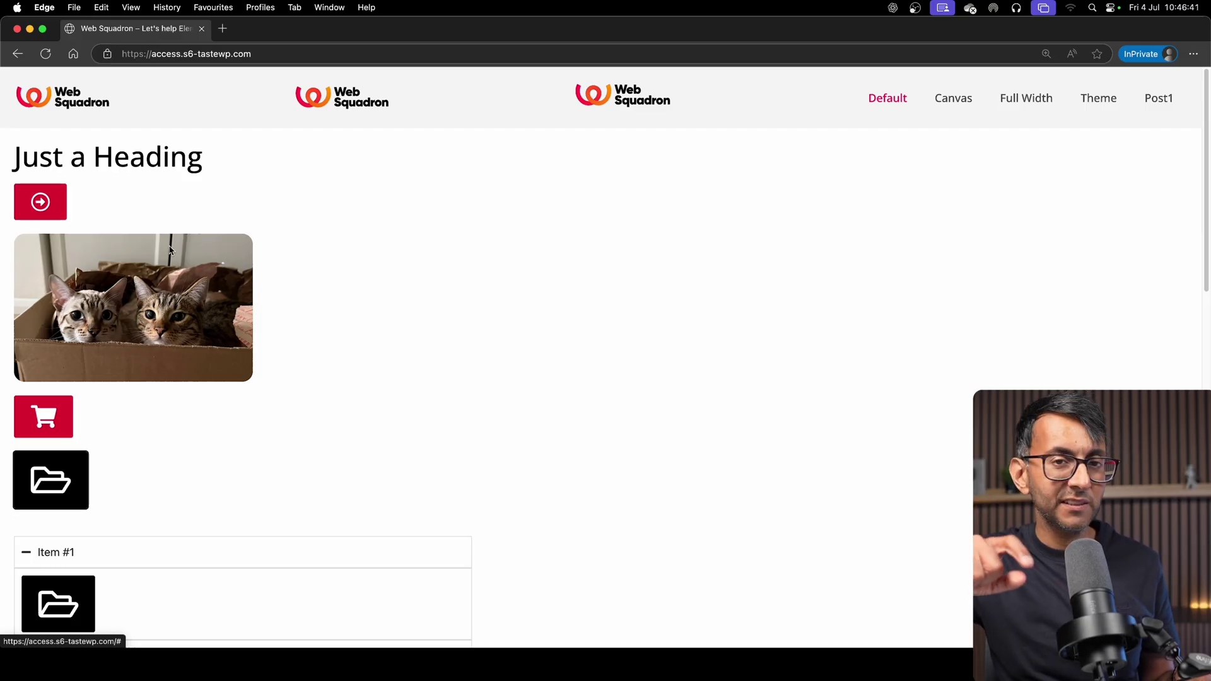
key("Tab")
key("Tab")
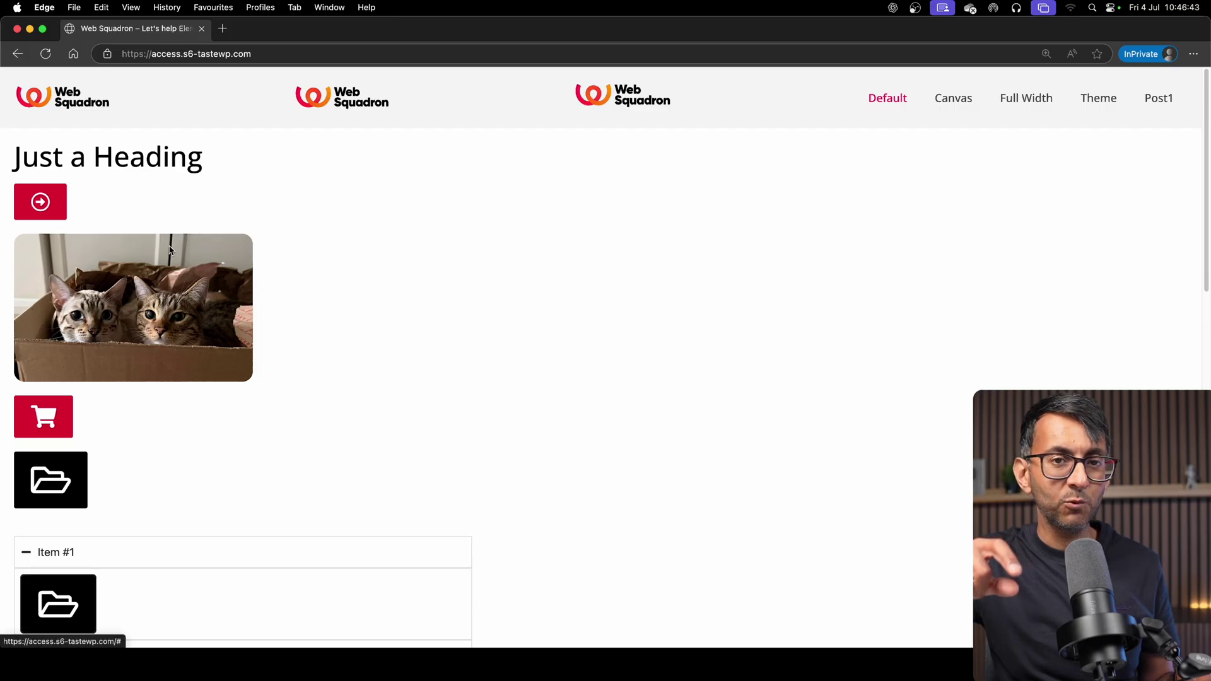
Restart keyboard focus from the address field and follow the Skip to content link to bypass the header.
left_click(311, 59)
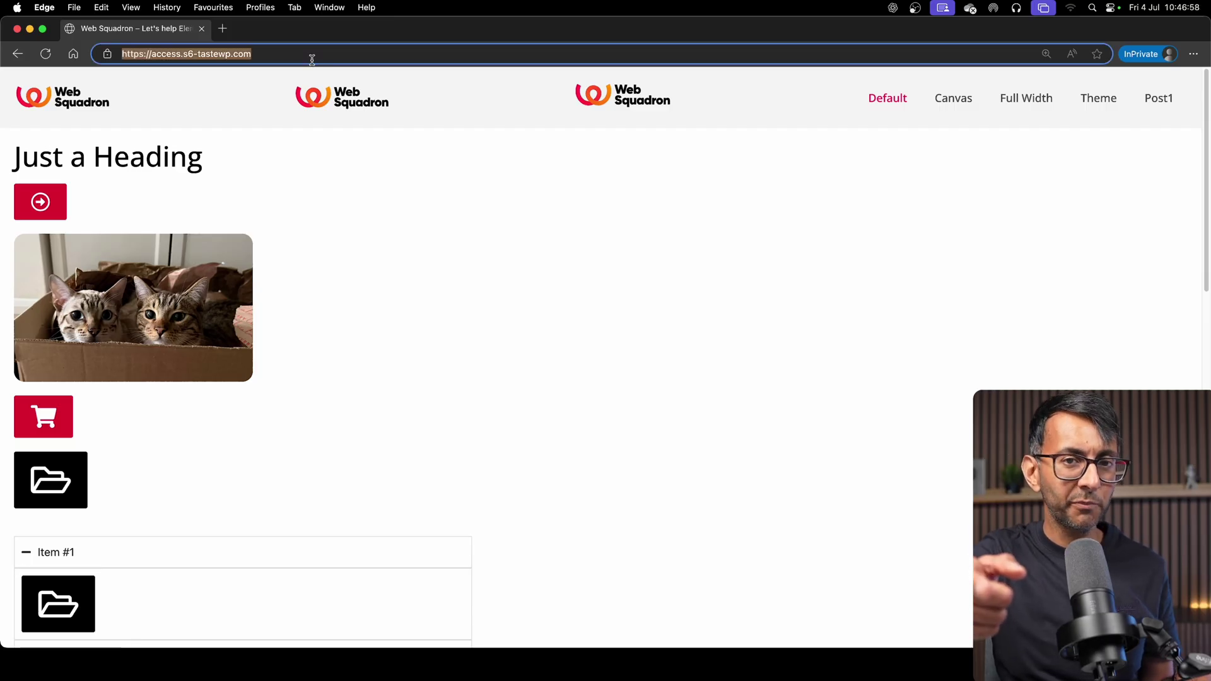
key("Tab")
key("Tab")
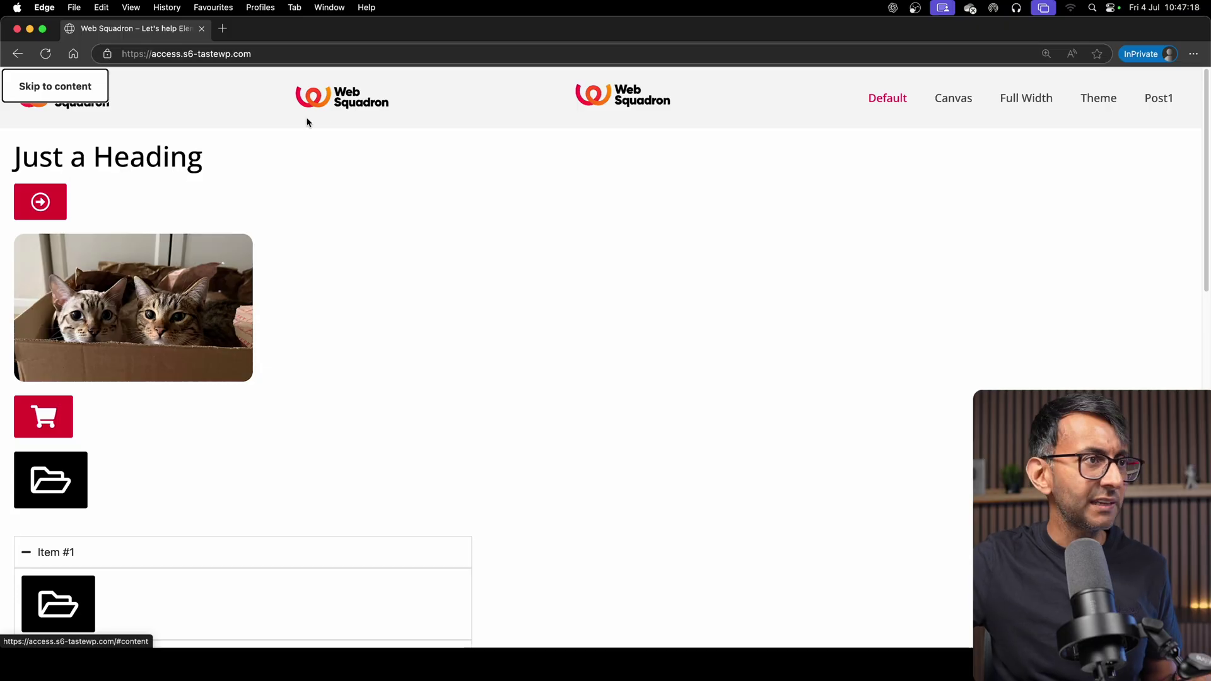
left_click(64, 92)
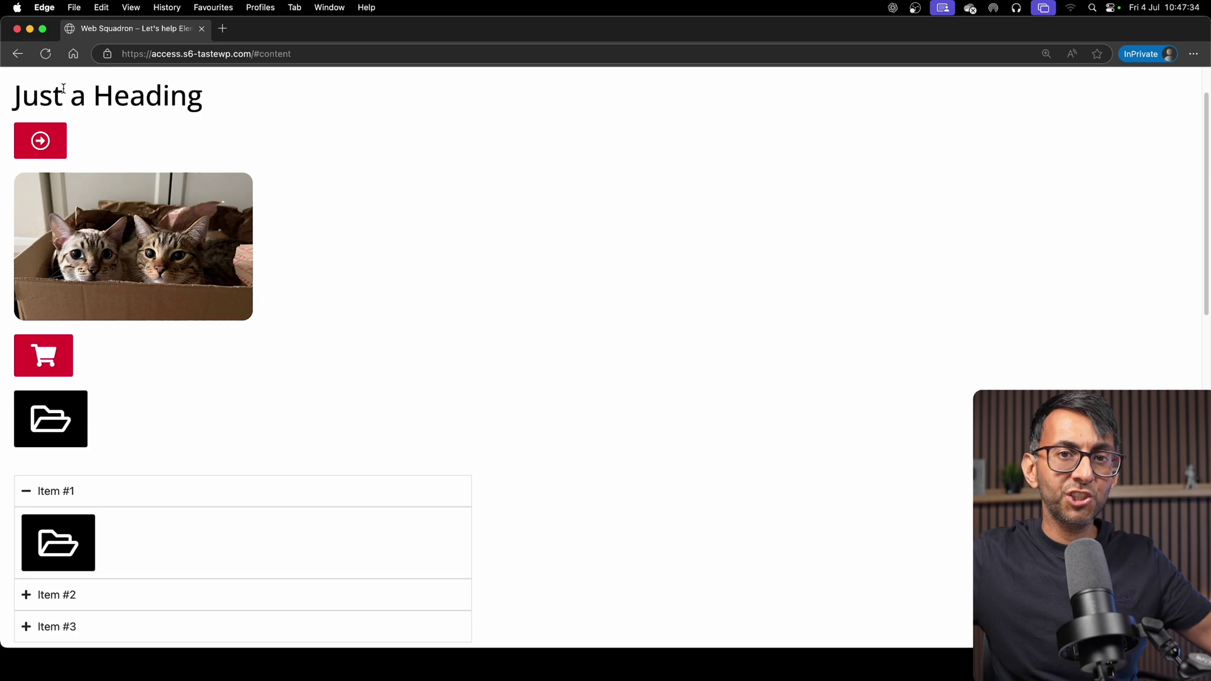
scroll(419, 261, "up", 2)
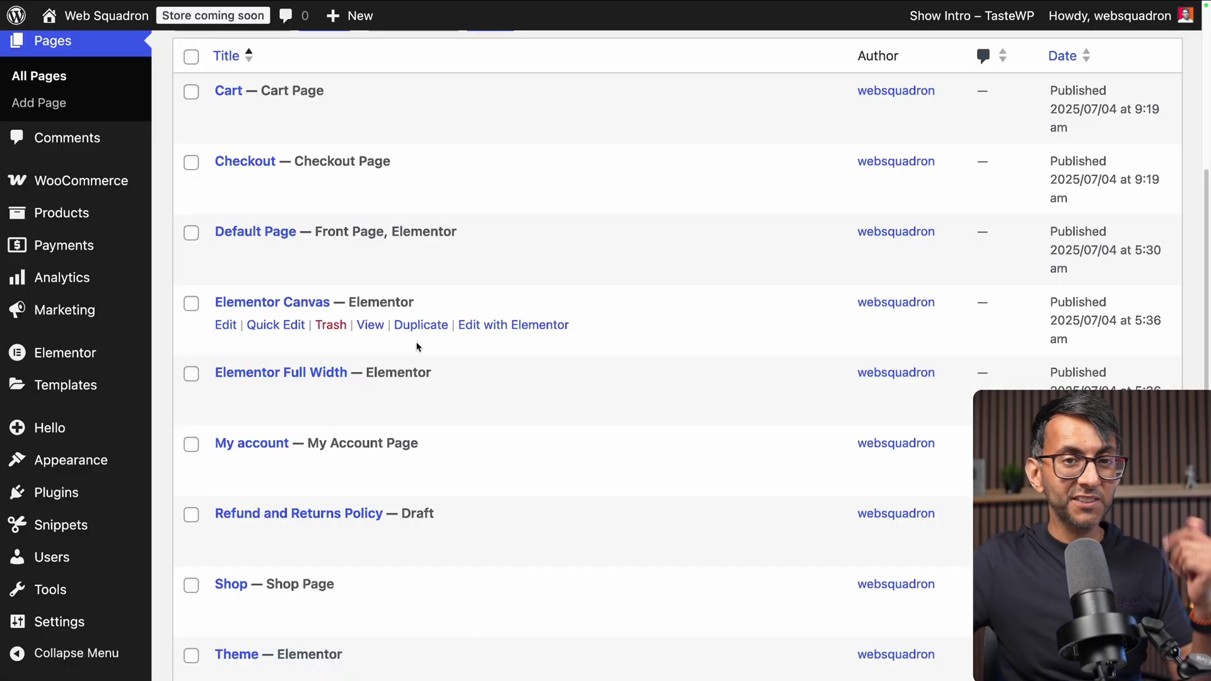
Open Quick Edit for Default Page in the WordPress pages list and examine its Template options.
left_click(273, 254)
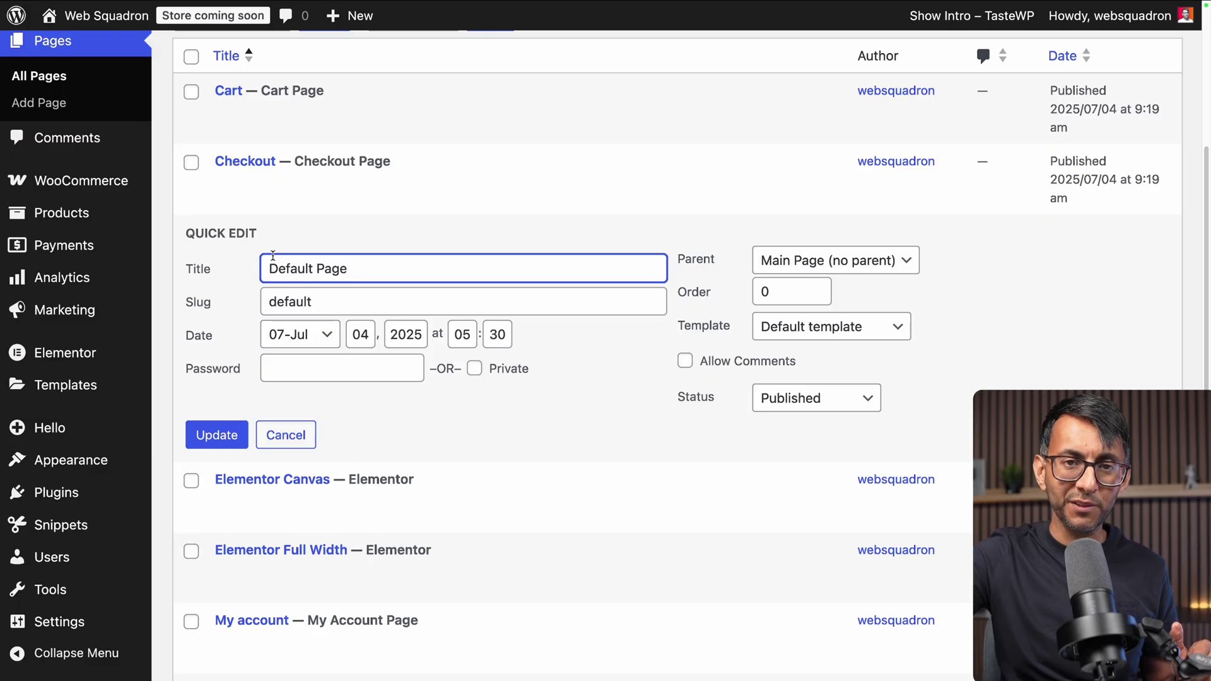
scroll(835, 360, "down", 1)
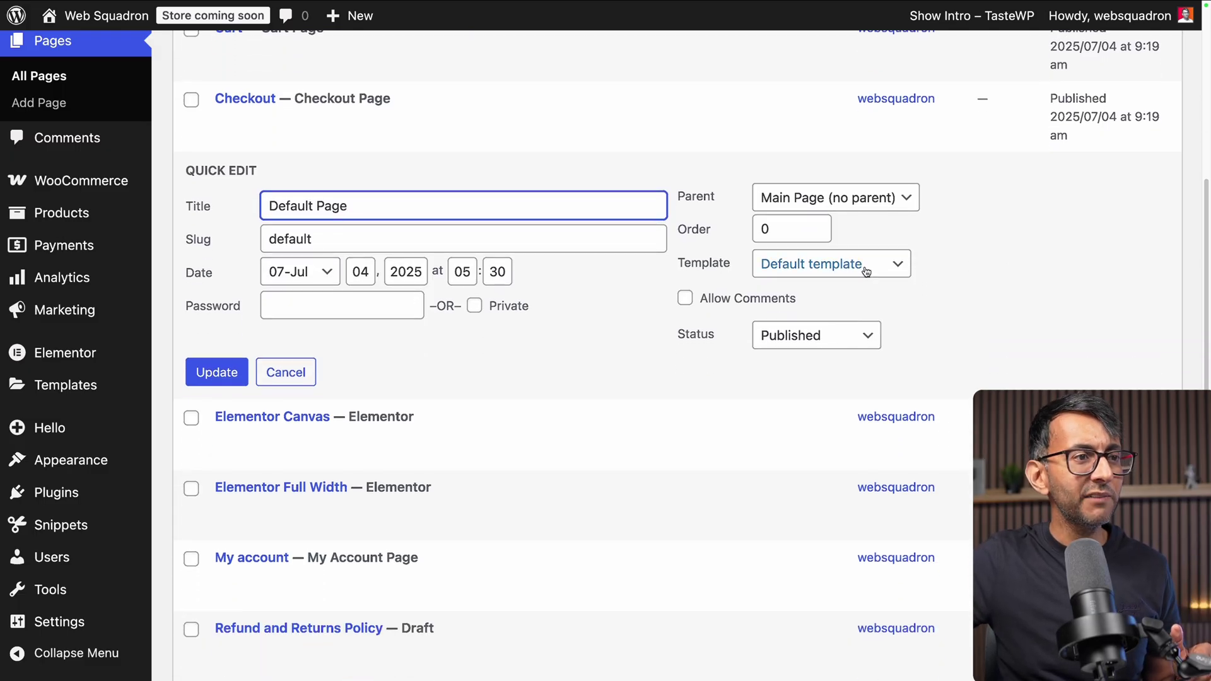
left_click(867, 269)
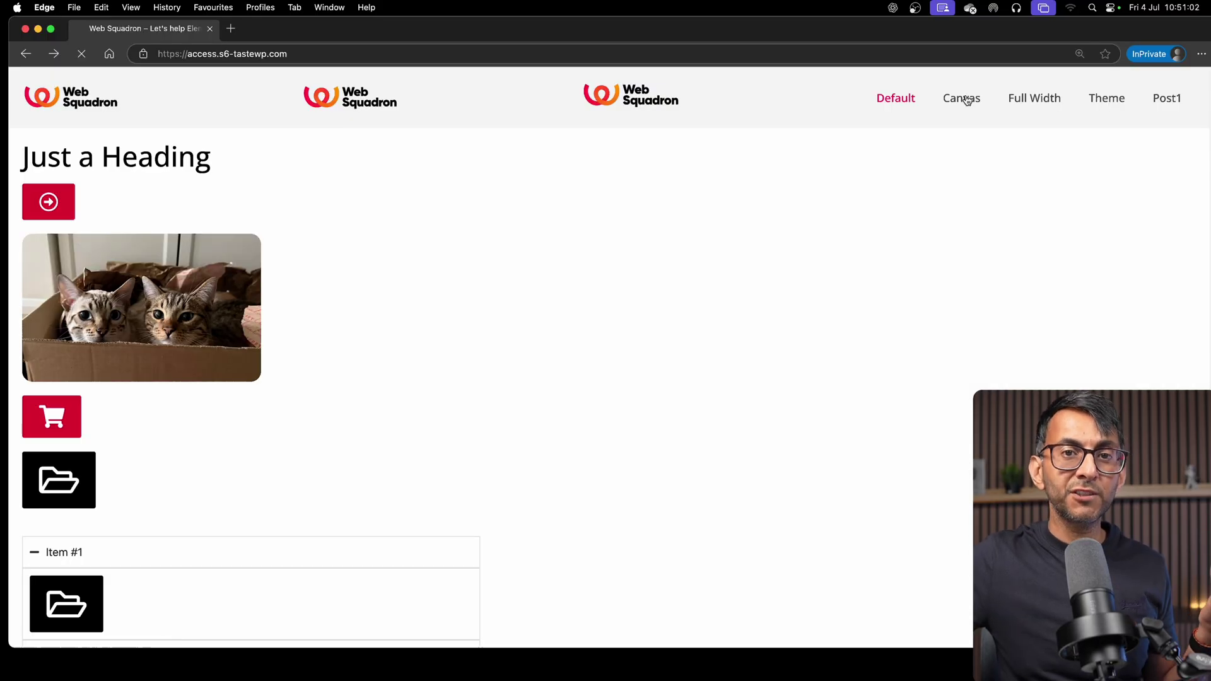
Open the Canvas page in Edge and test keyboard focus from the address field through to its icon buttons.
left_click(961, 98)
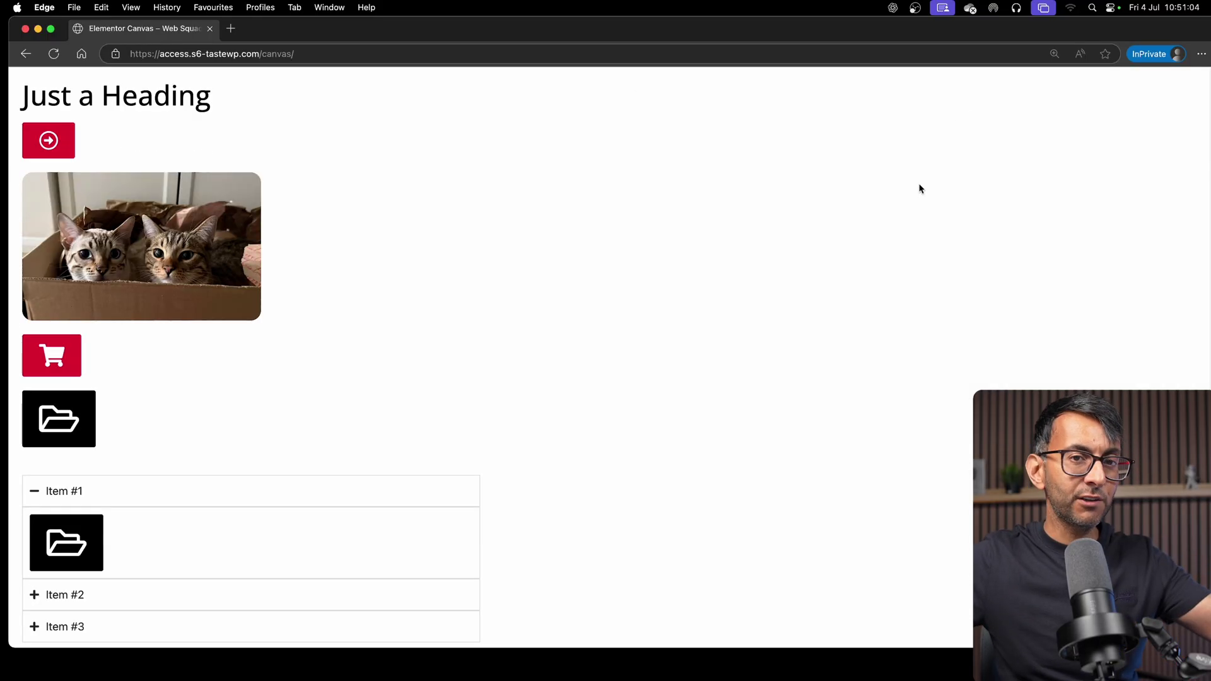
left_click(516, 57)
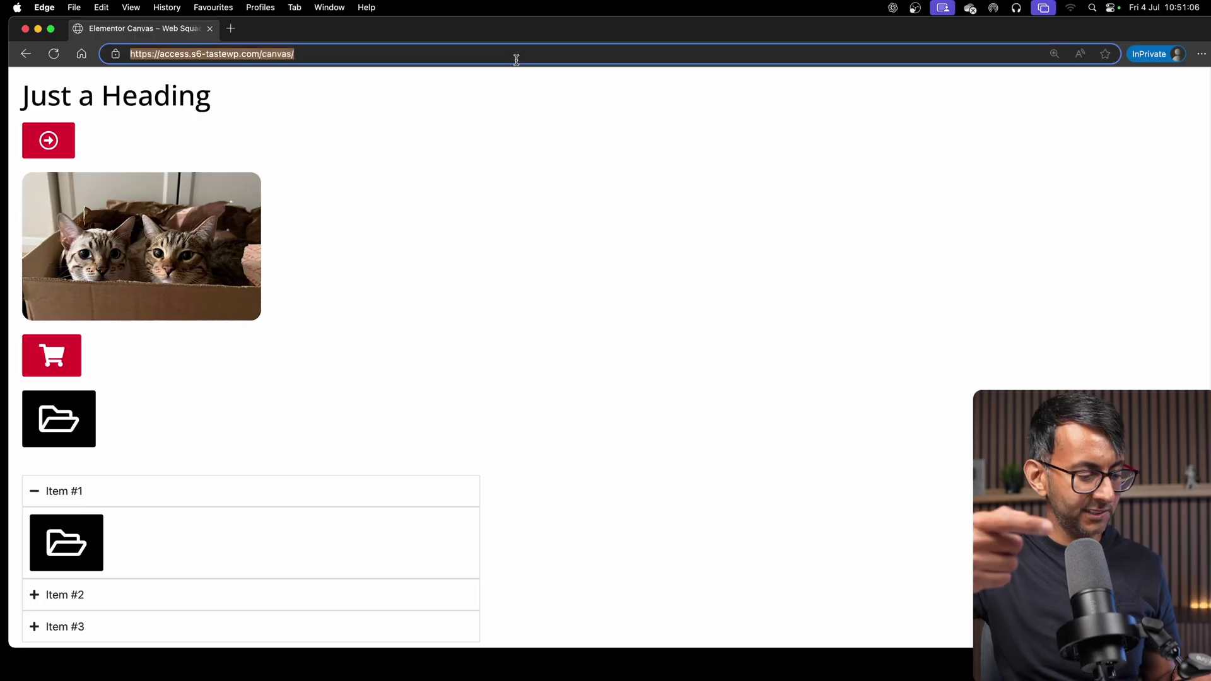
key("Tab")
key("Tab")
key("Tab")
key("Tab")
key("Tab")
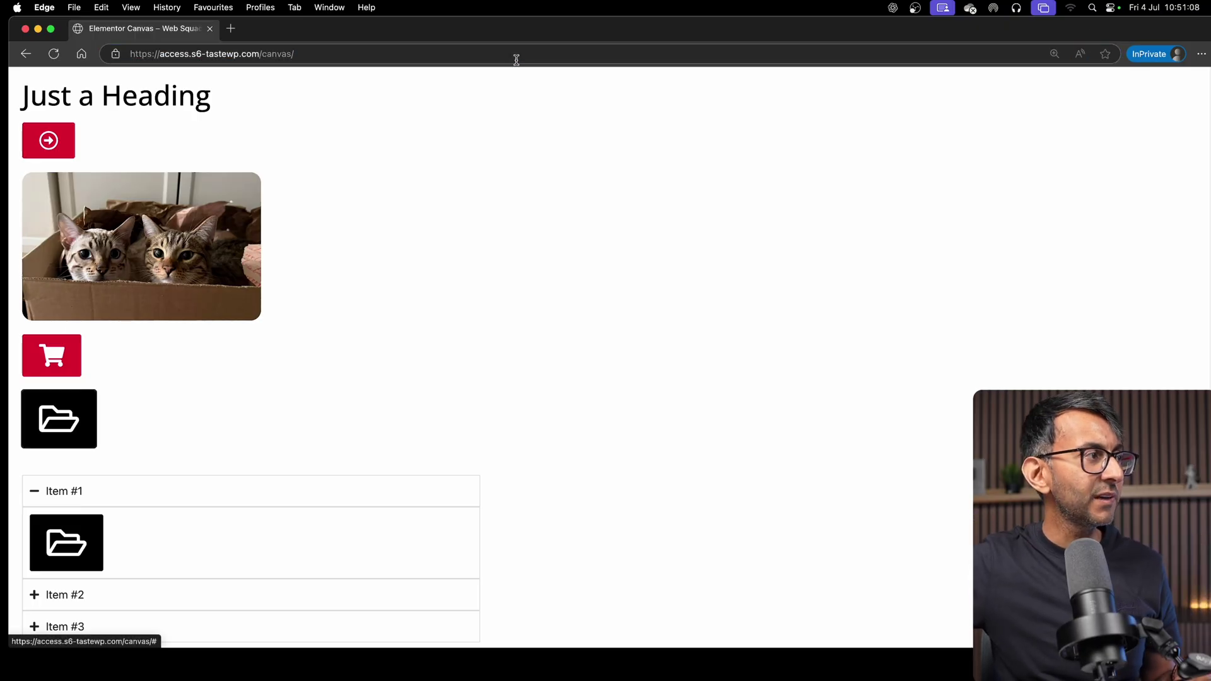
Move keyboard focus back and forth through the start of the Canvas page to check for a Skip to content link.
key("shift+Tab")
key("shift+Tab")
key("Tab")
key("Tab")
key("Tab")
key("Tab")
key("Tab")
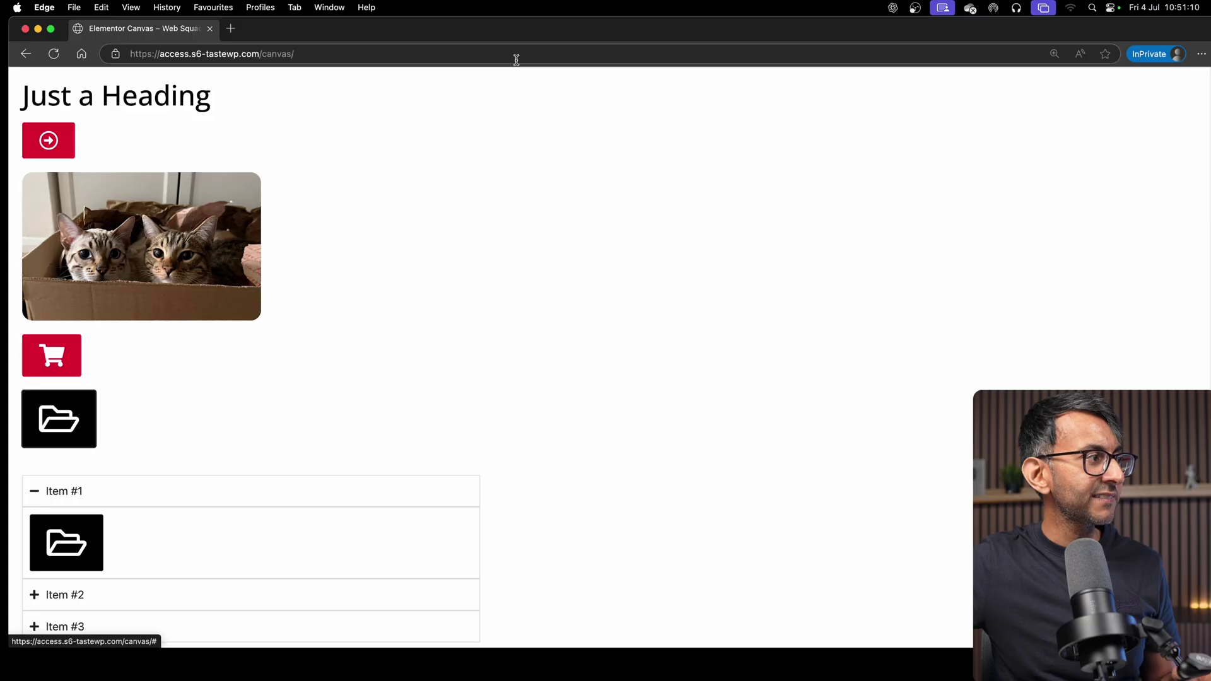
key("shift+Tab")
key("shift+Tab")
key("shift+Tab")
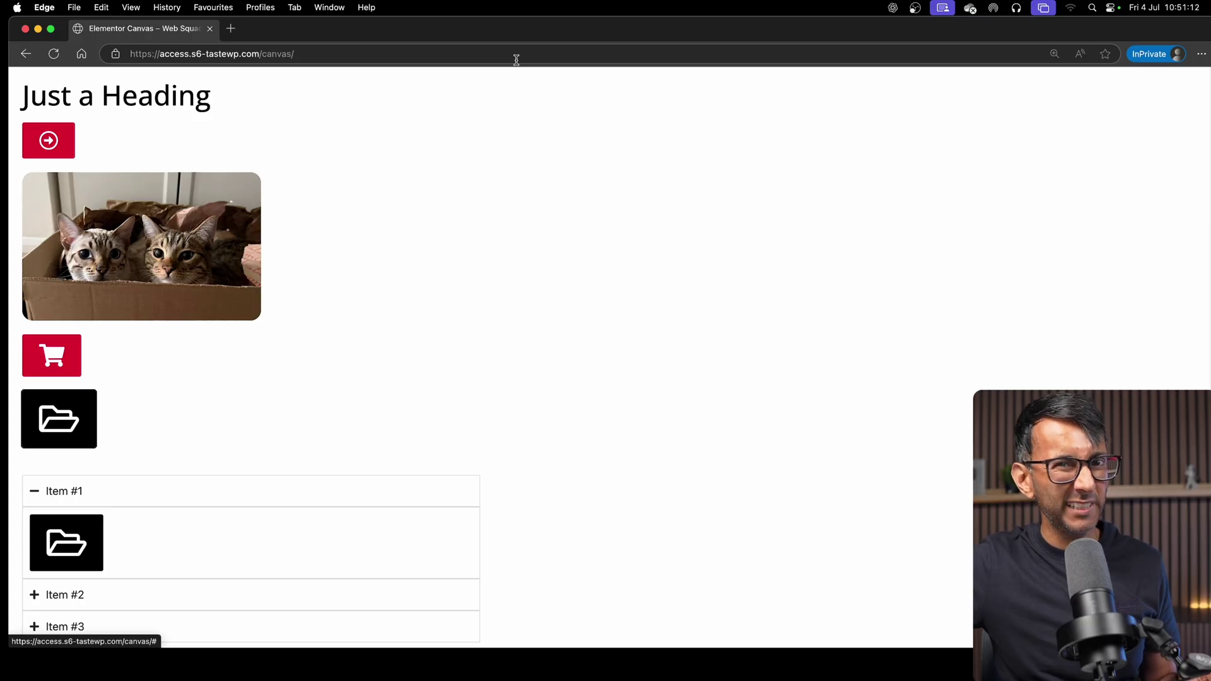
key("Tab")
key("Tab")
key("Tab")
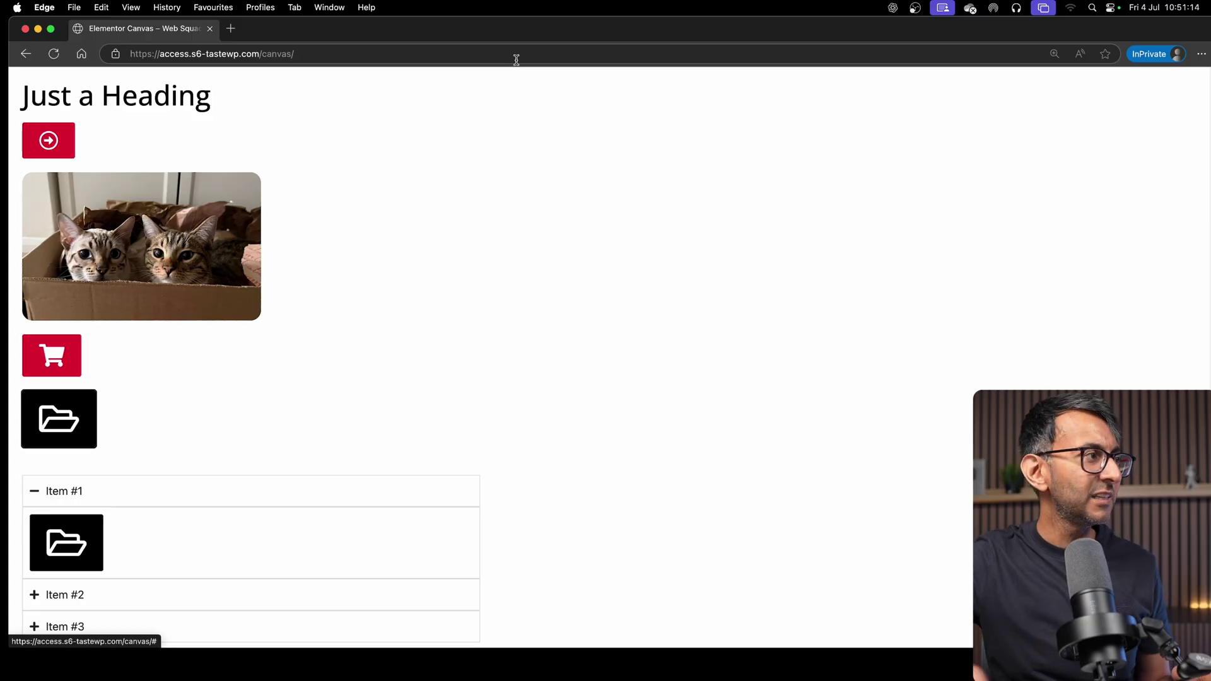
Move keyboard focus on the Canvas page to the accordion's Item #1 header to check its starting content.
key("Down")
key("Down")
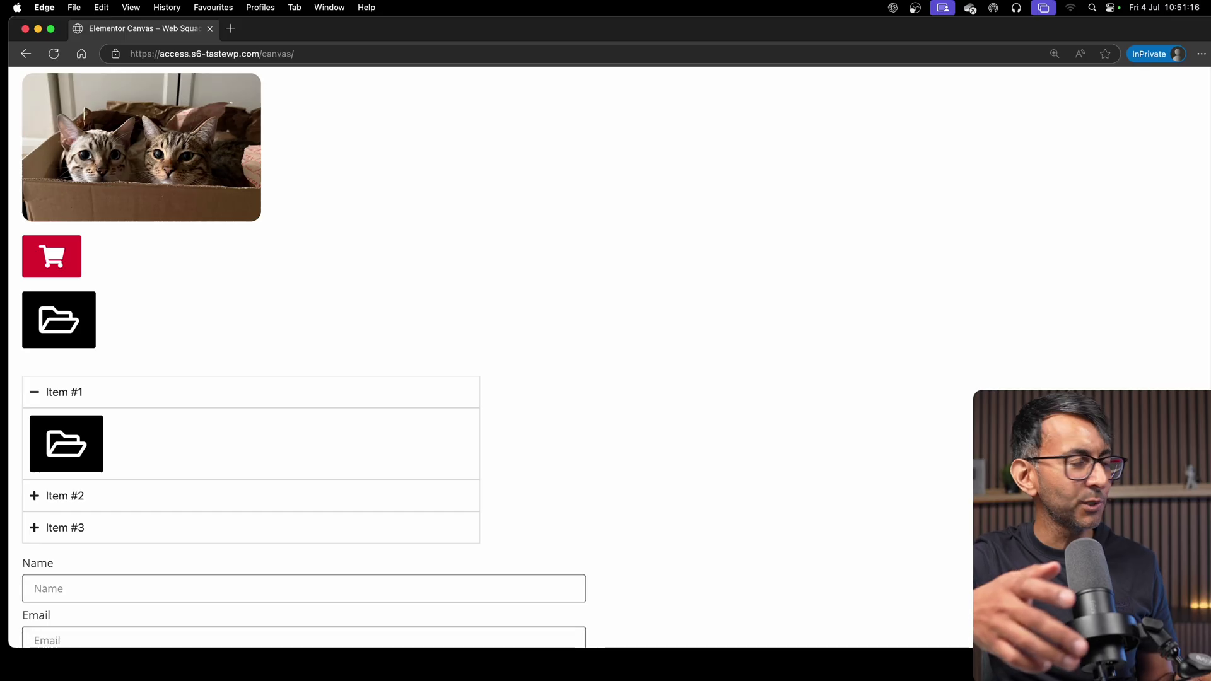
key("shift+Tab")
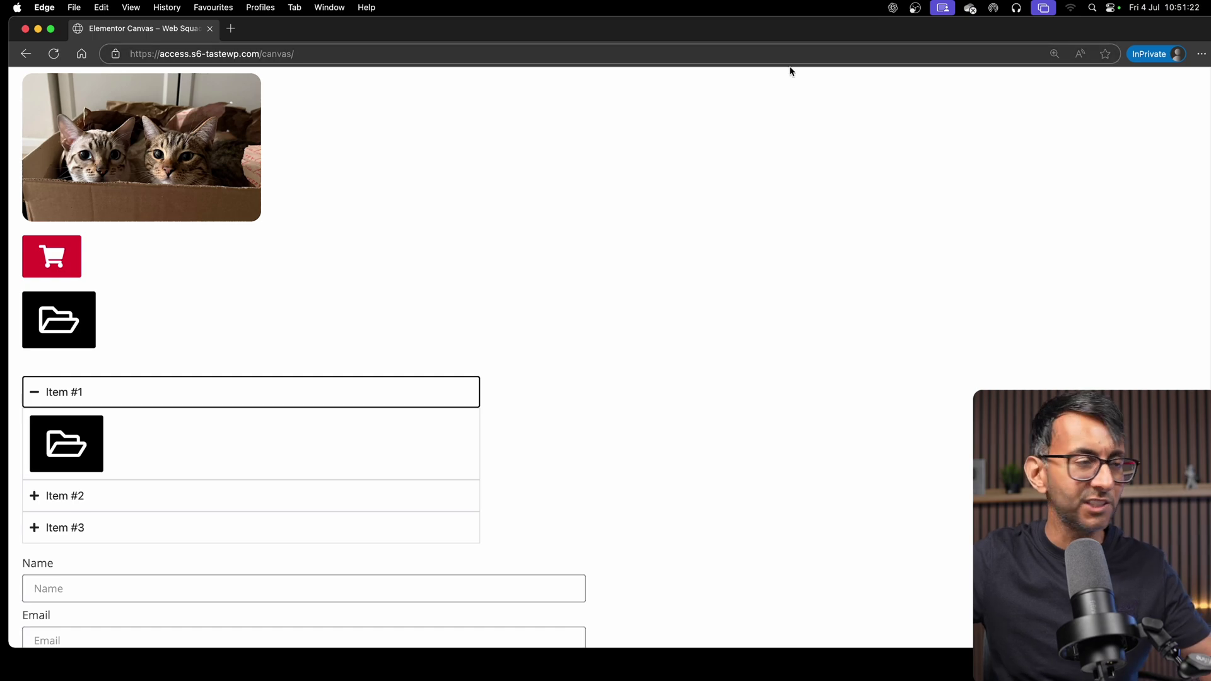
scroll(769, 293, "up", 2)
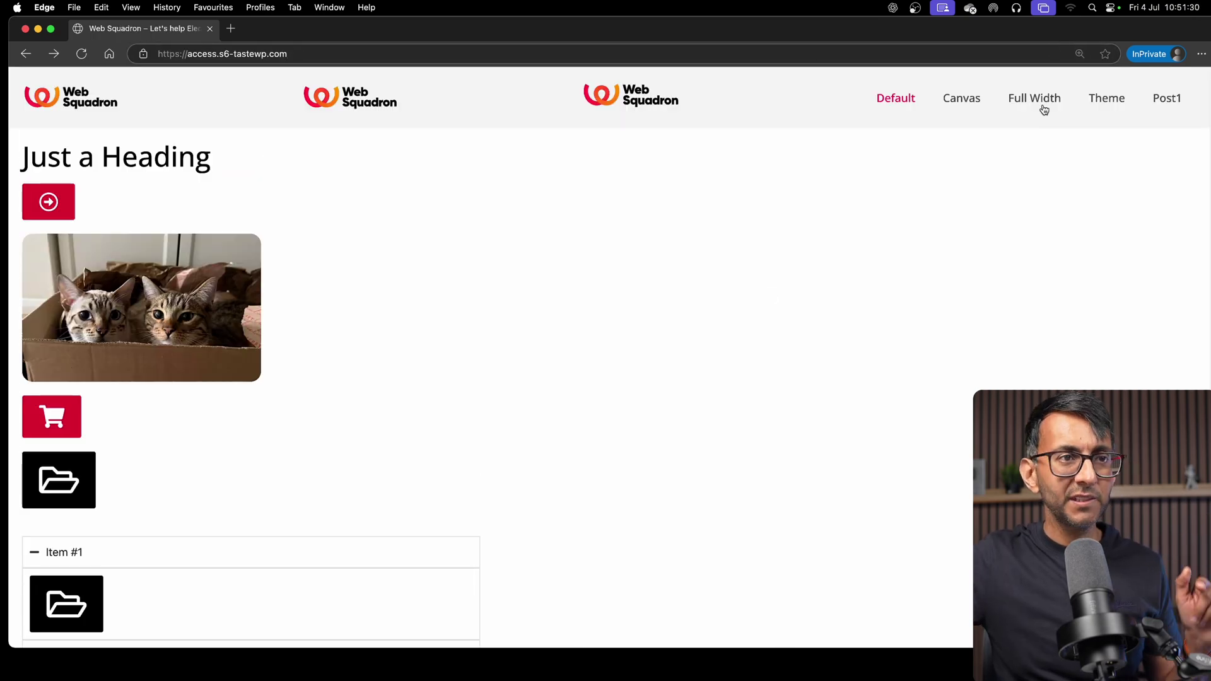
Open the Full Width page, start keyboard focus from the address field and follow the Skip to content link.
left_click(1042, 105)
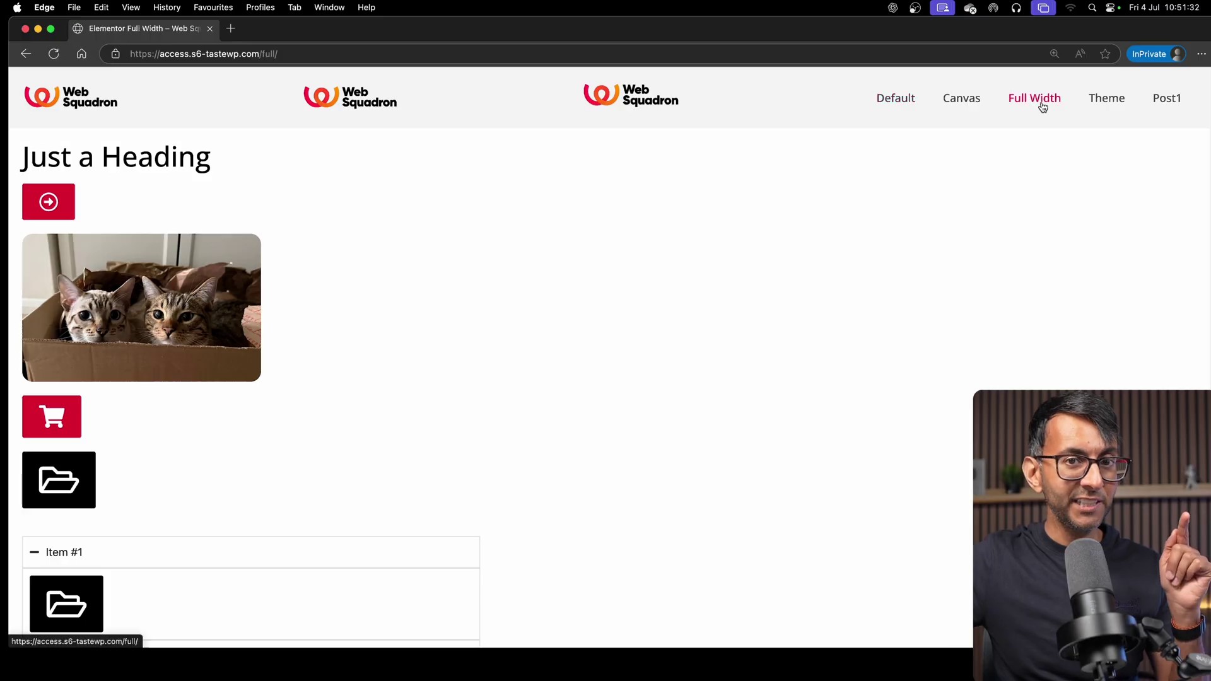
left_click(610, 54)
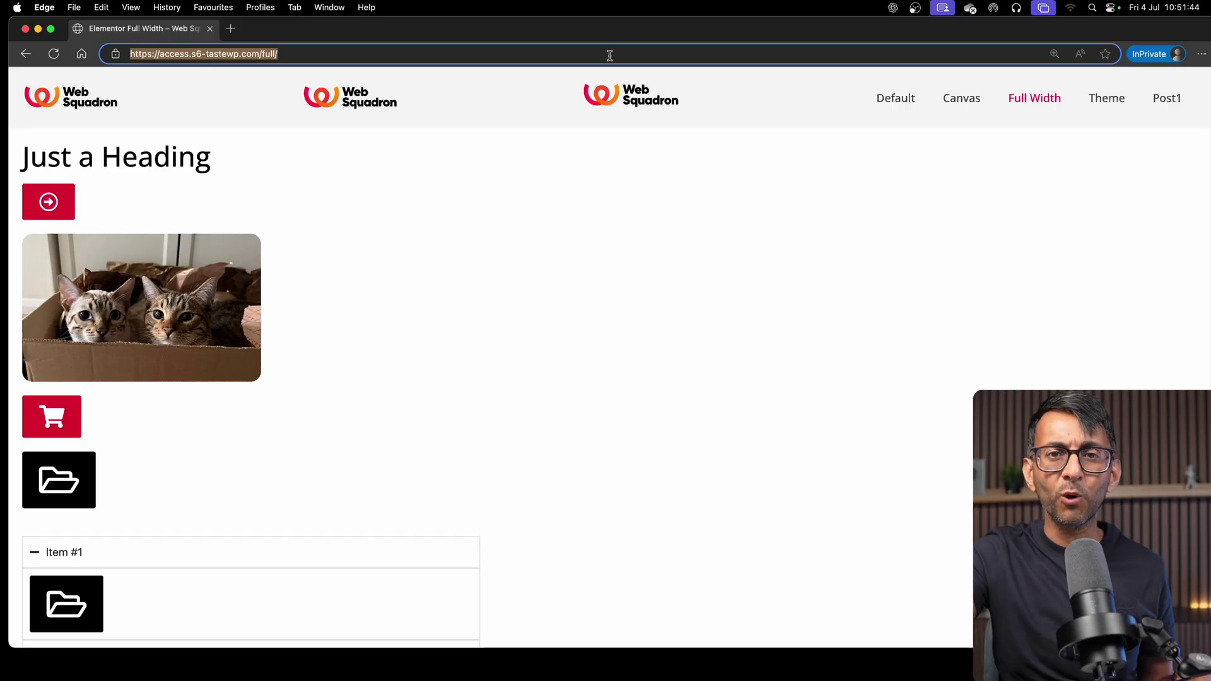
key("Tab")
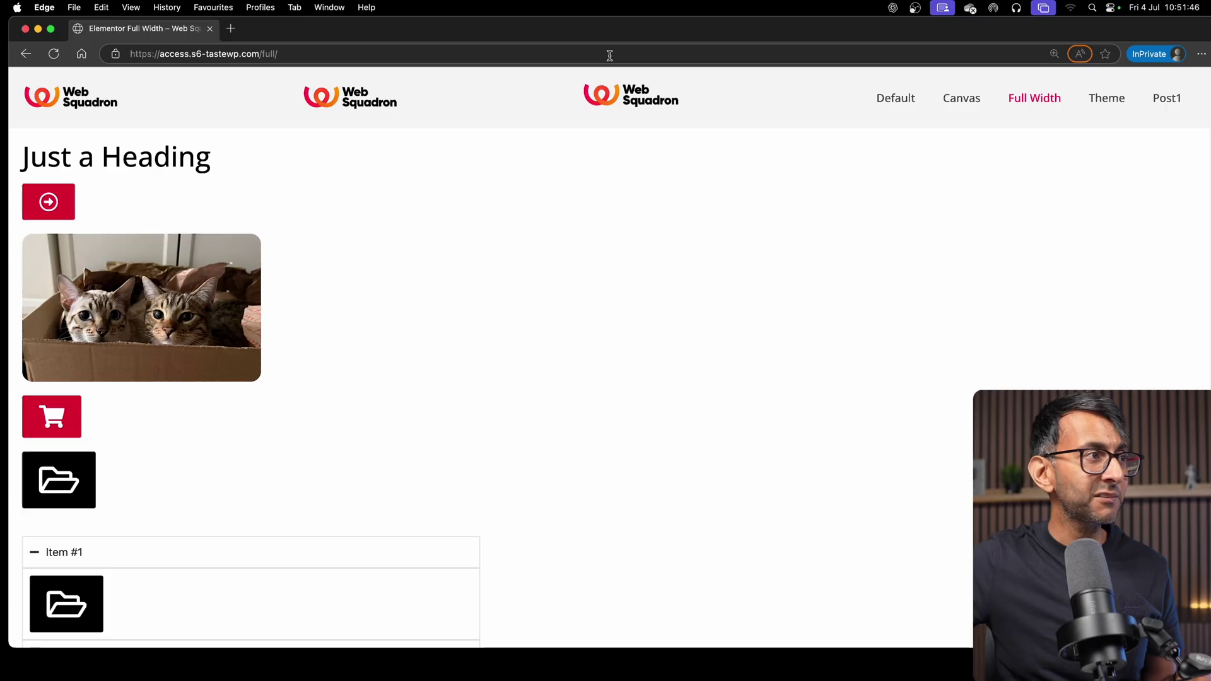
key("Tab")
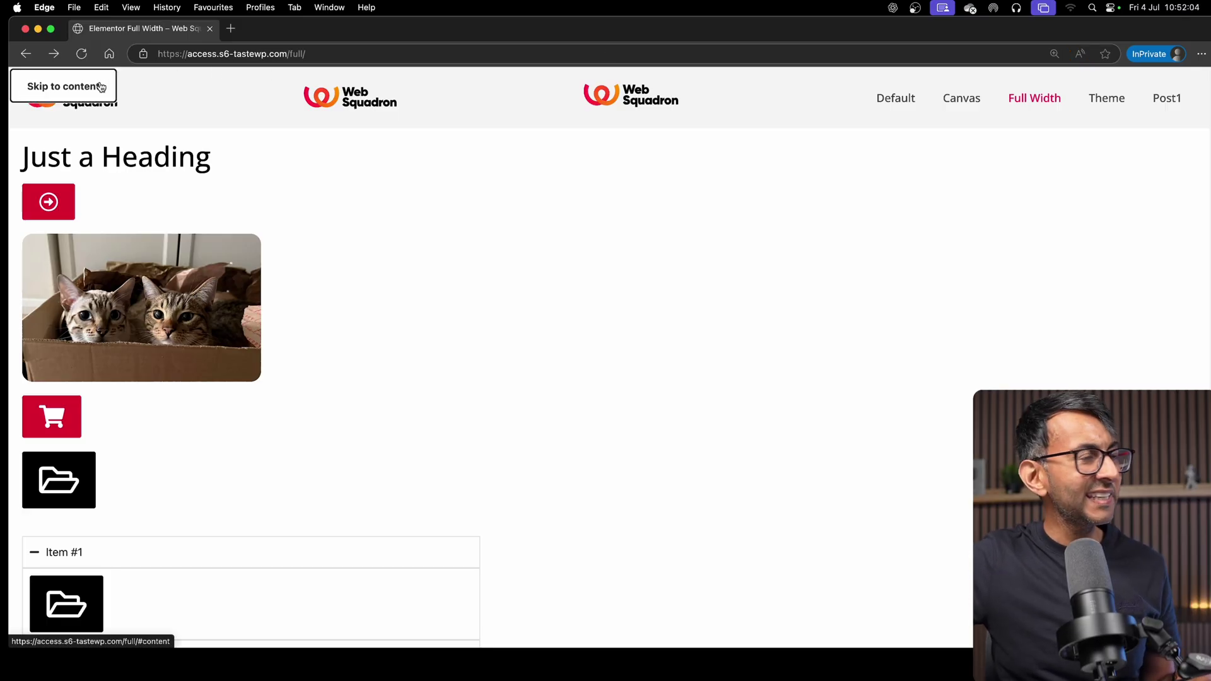
left_click(102, 87)
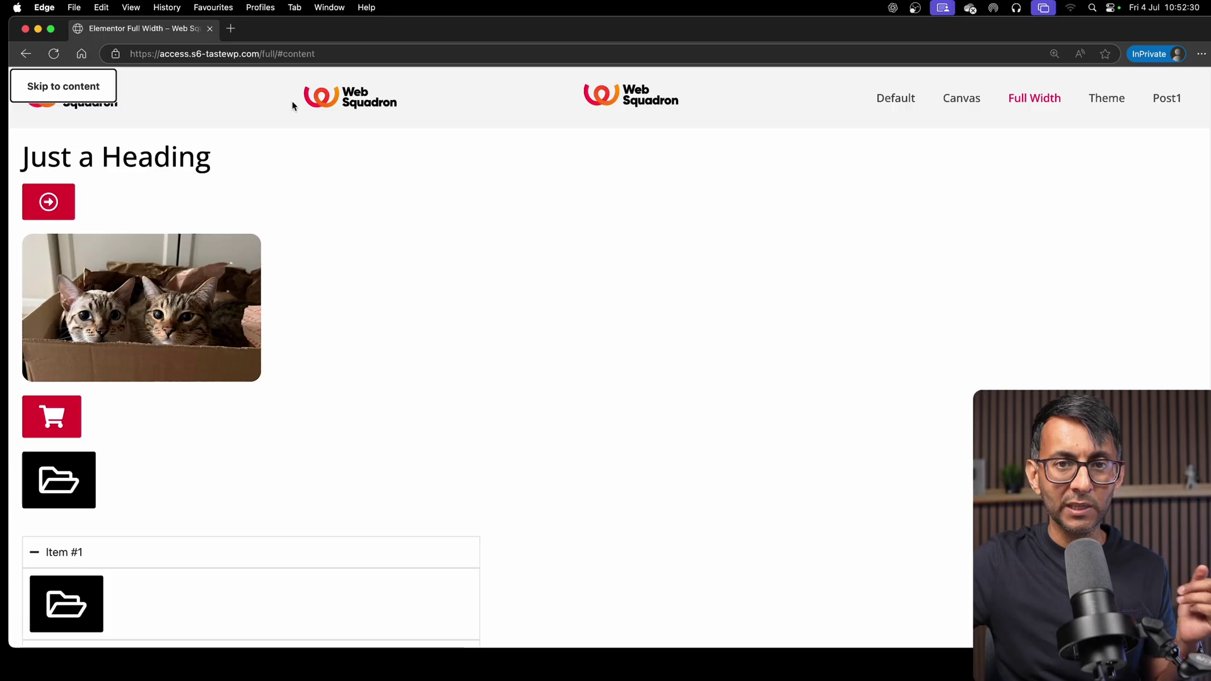
Open the Theme page, start keyboard focus from the address field and follow the Skip to content link.
left_click(1108, 101)
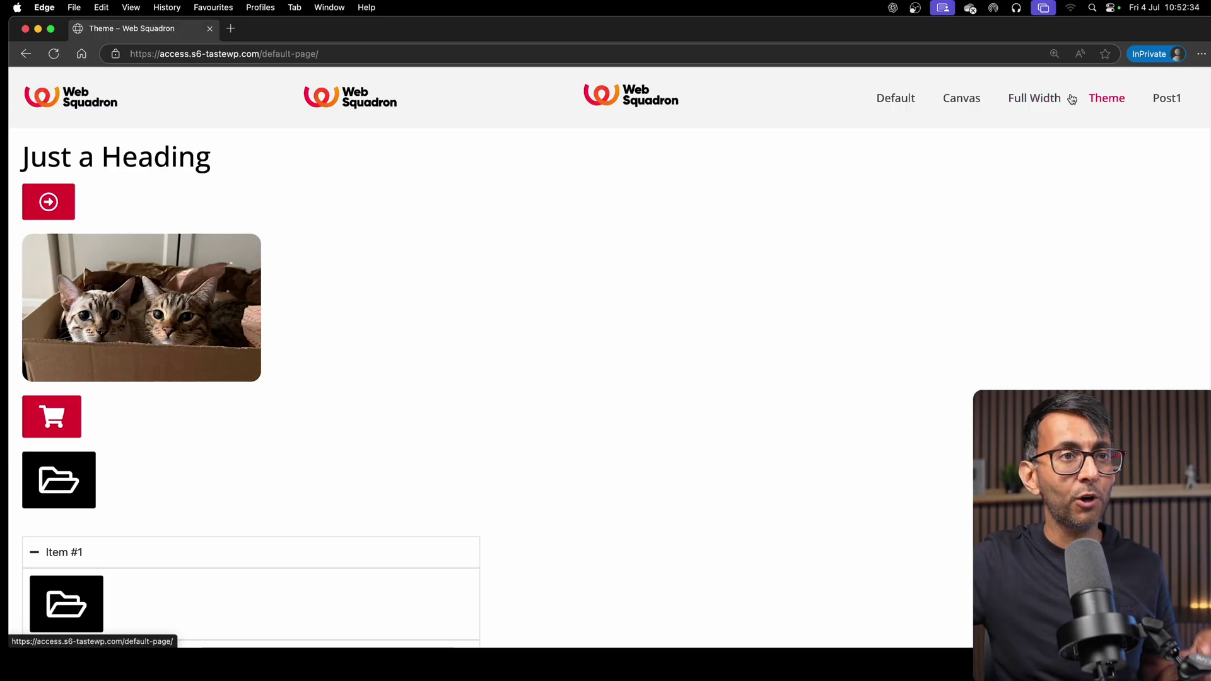
left_click(474, 54)
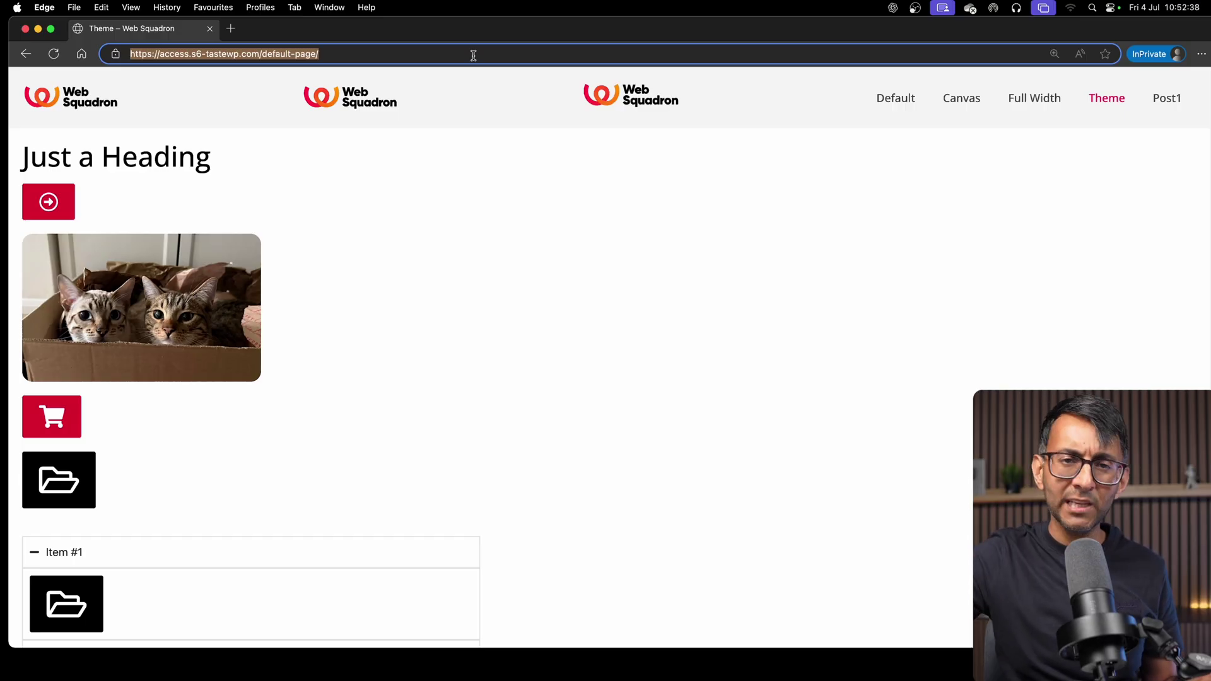
key("Tab")
key("Tab")
key("Tab")
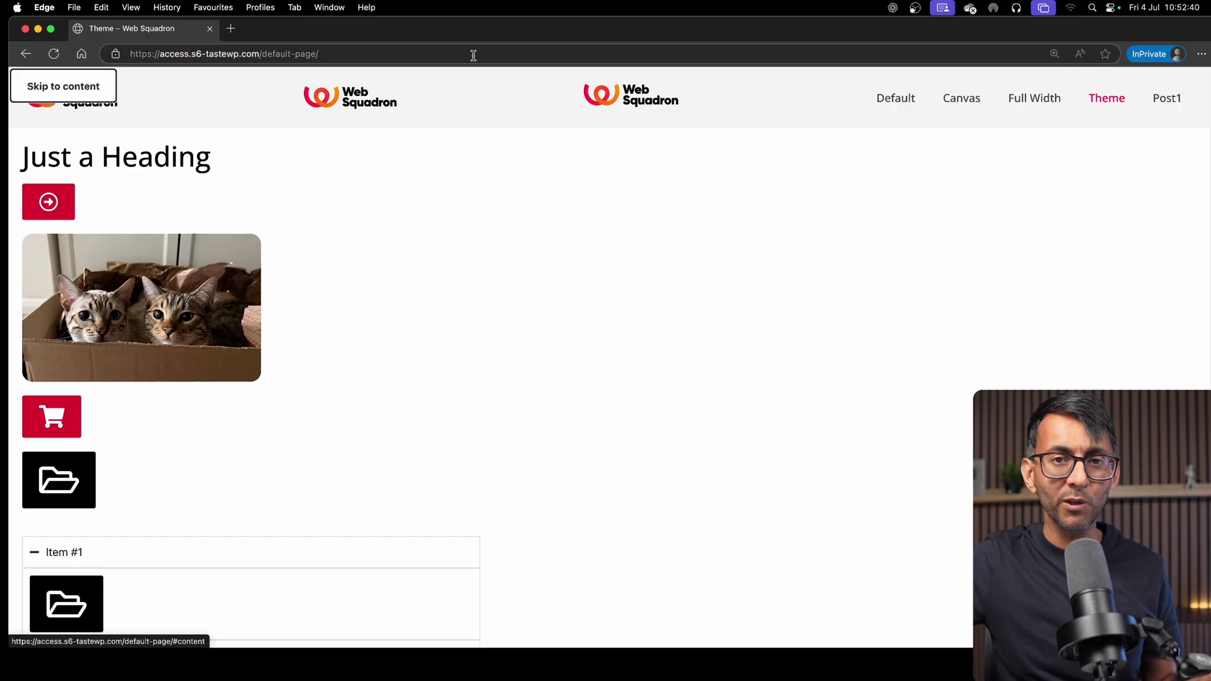
left_click(81, 82)
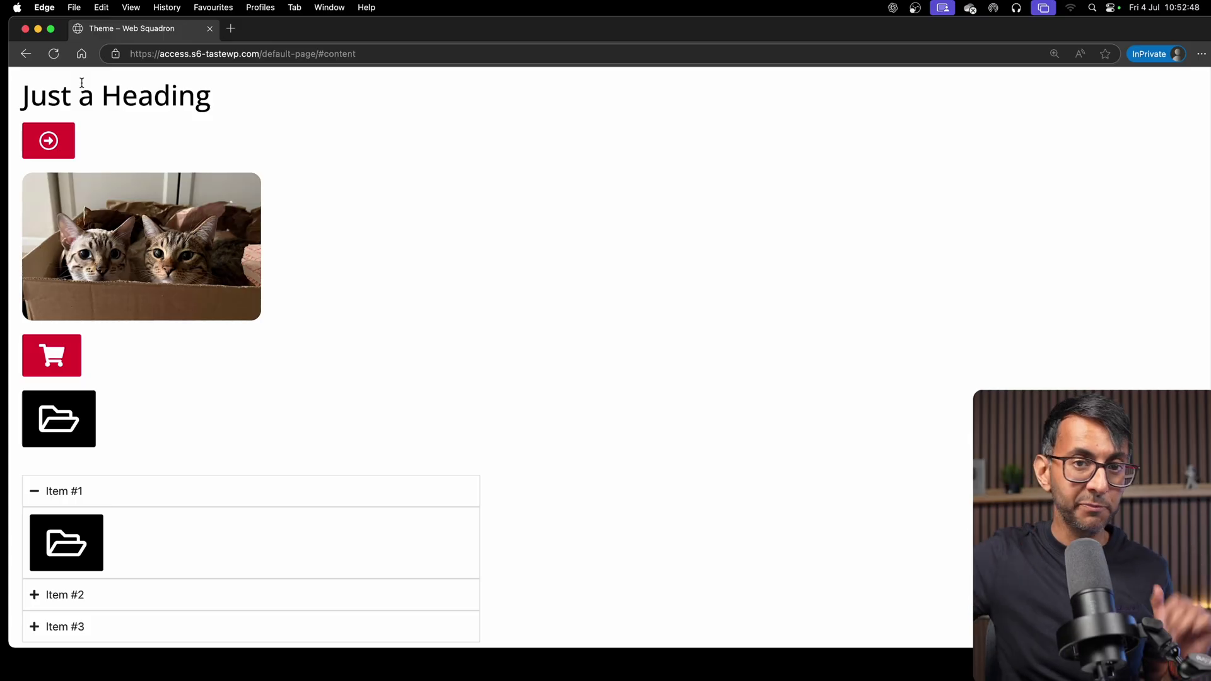
Open Post1 from the site header and start keyboard focus from the address field to look for its skip link.
scroll(1097, 148, "up", 2)
left_click(1167, 101)
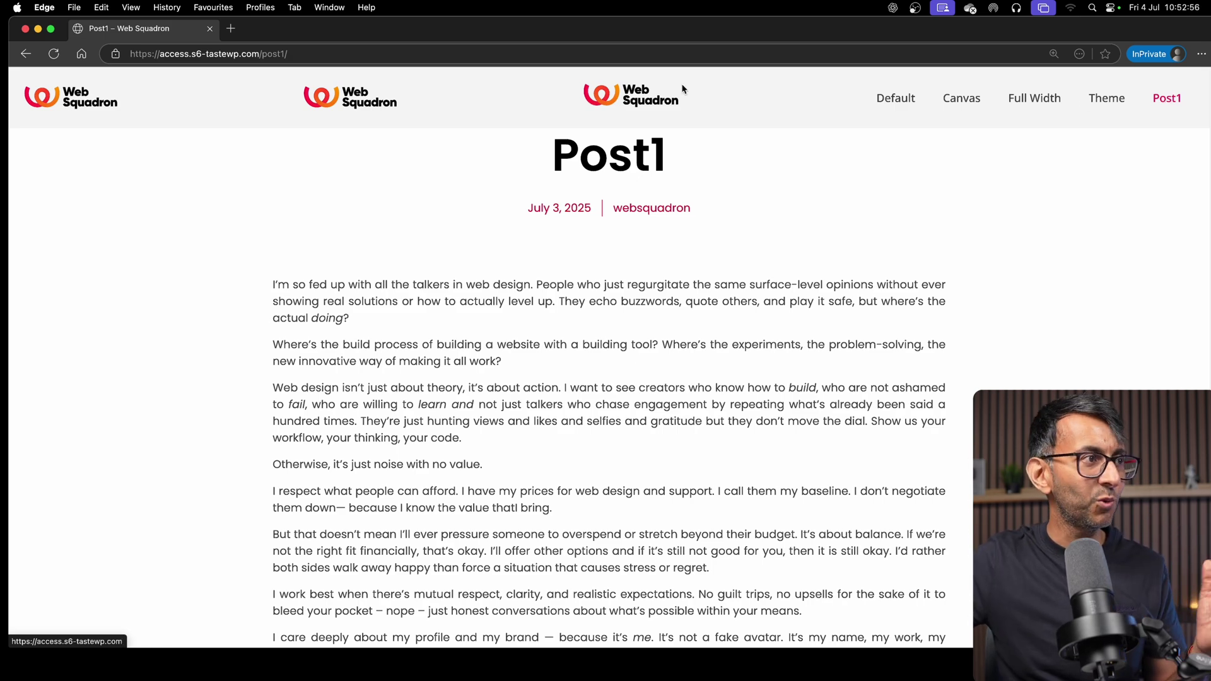
left_click(519, 54)
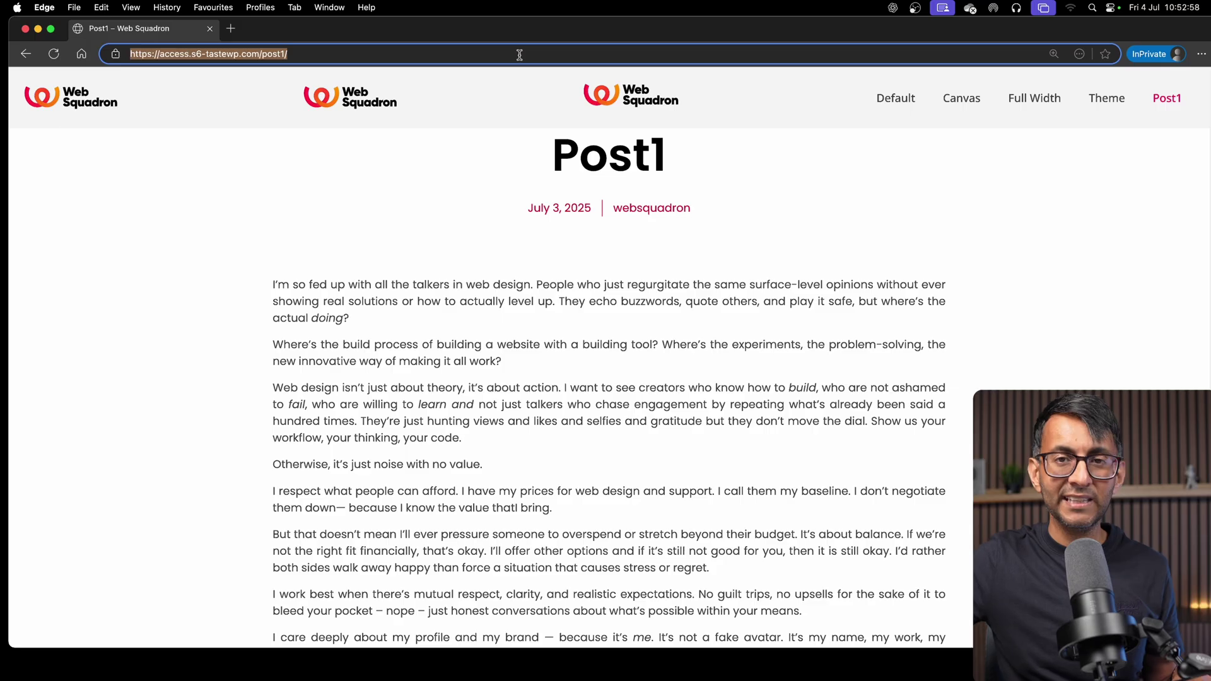
key("Tab")
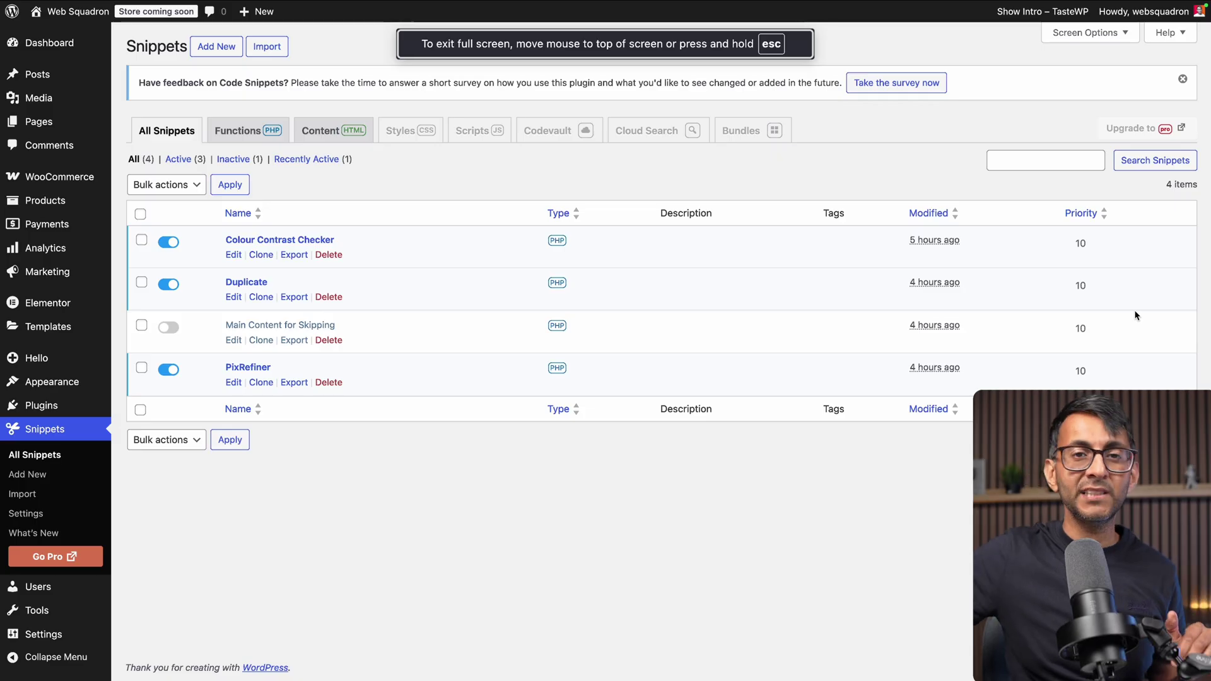
Open the Main Content for Skipping snippet in WordPress, save its changes and activate it.
left_click(231, 341)
left_click(830, 425)
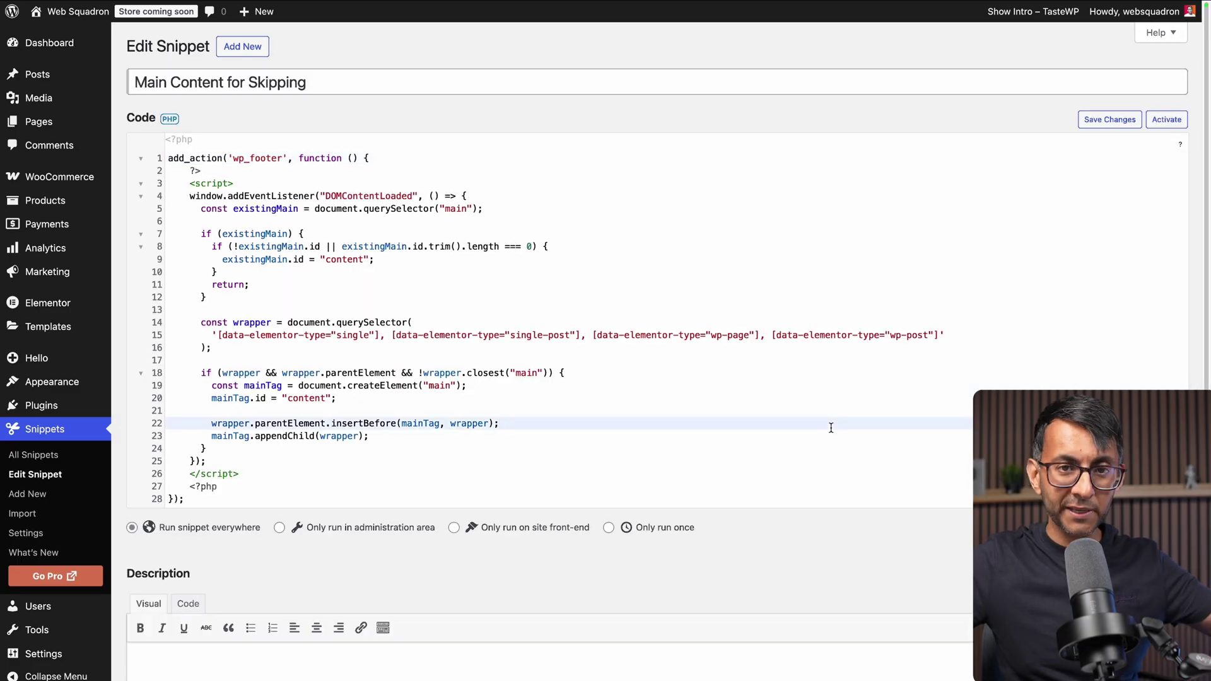
left_click(1110, 120)
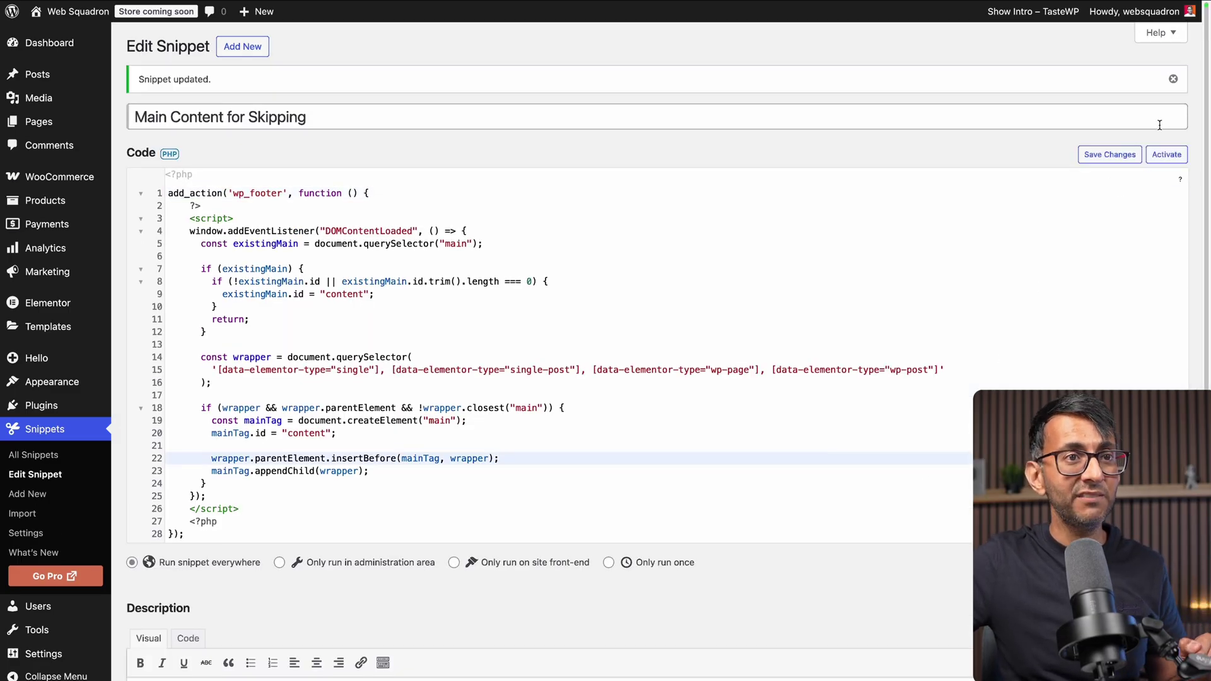
left_click(1164, 154)
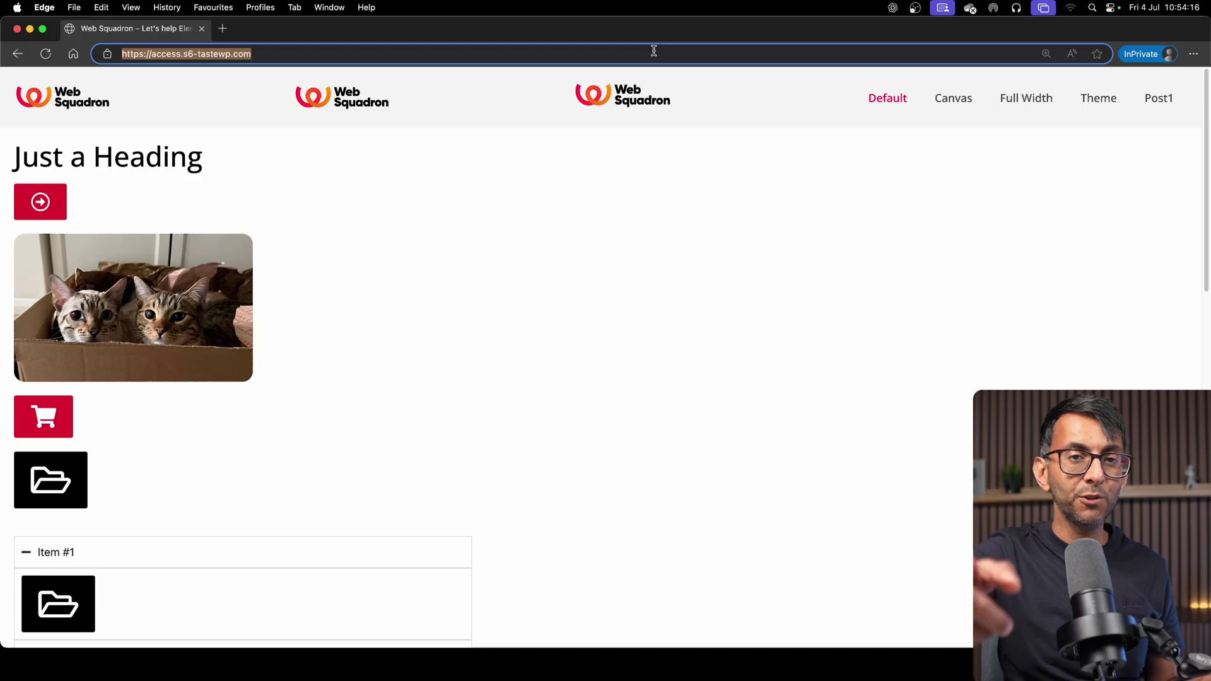
Retest the Default page in Edge by moving keyboard focus to its Skip to content link and following it.
key("Tab")
key("Tab")
key("Tab")
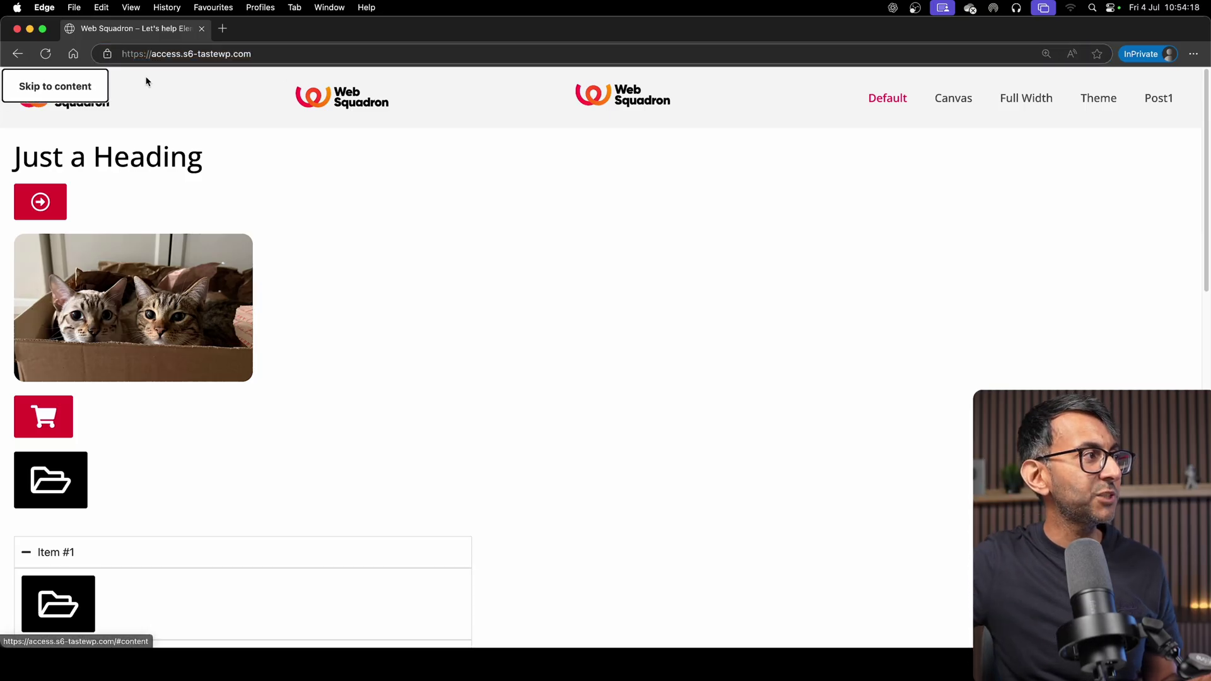
left_click(75, 84)
scroll(677, 260, "up", 1)
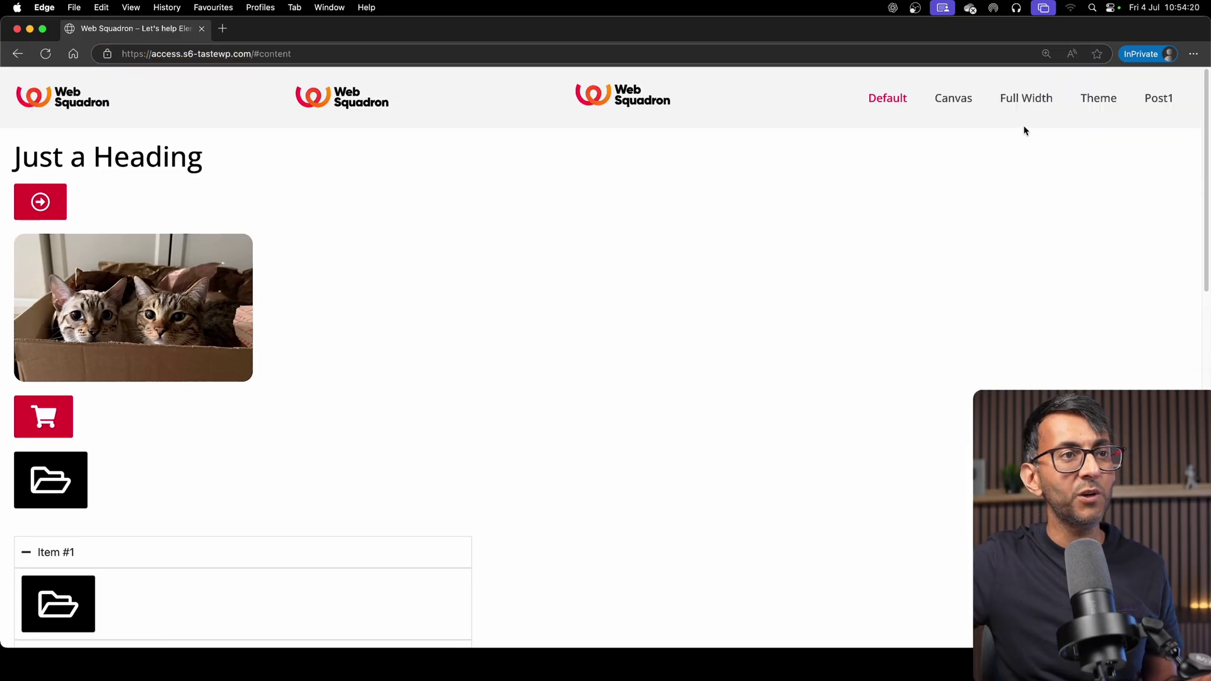
Open the Canvas page and move keyboard focus from the address field to the accordion's Item #1.
left_click(953, 99)
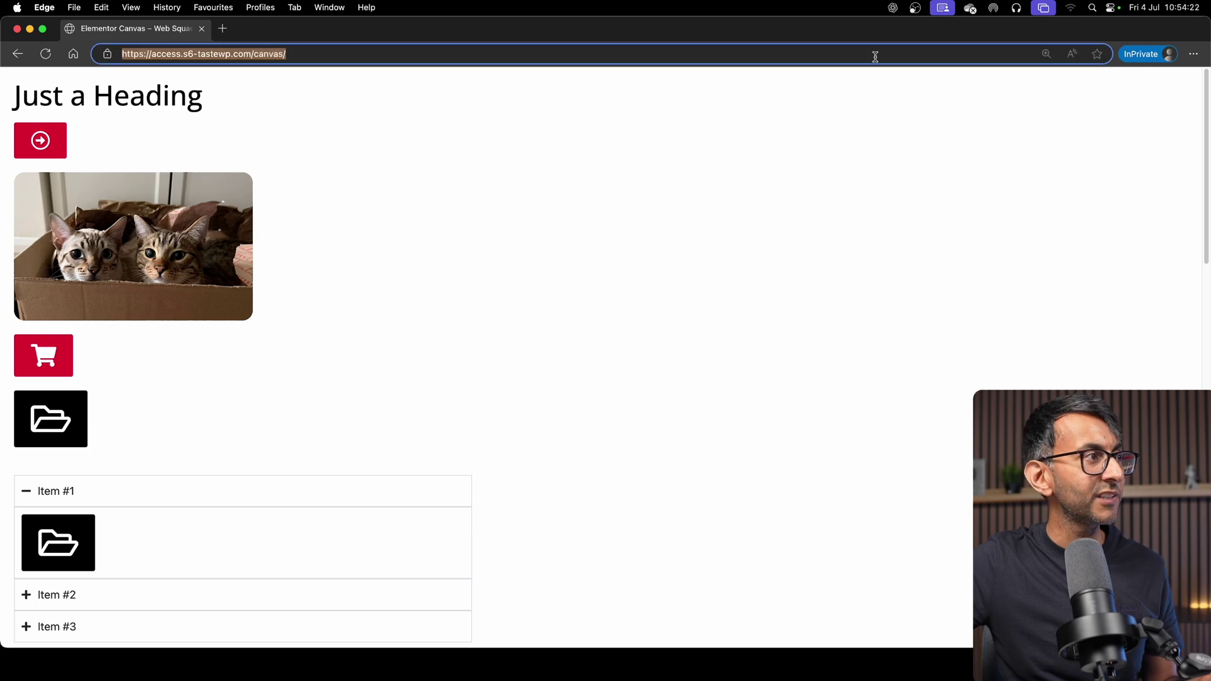
key("Tab")
key("Tab")
key("Tab")
key("Tab")
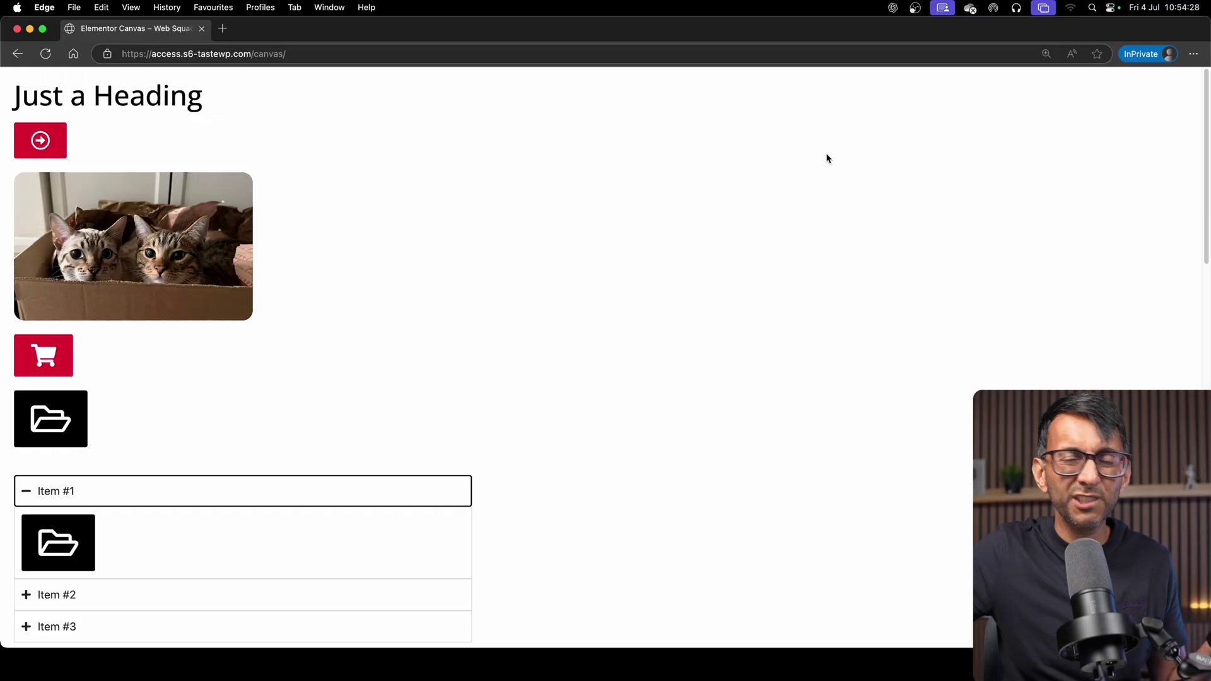
Go back from Canvas, open the Full Width and Theme pages in turn and follow each one's Skip to content link.
left_click(16, 55)
left_click(1012, 100)
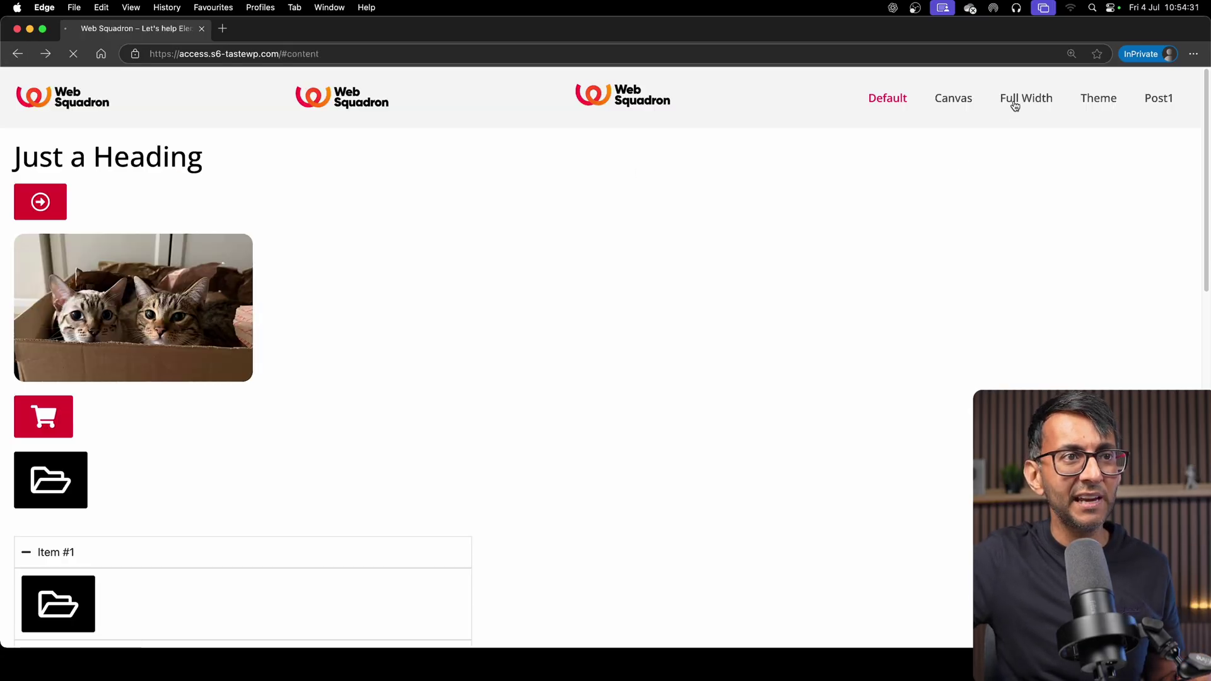
left_click(874, 50)
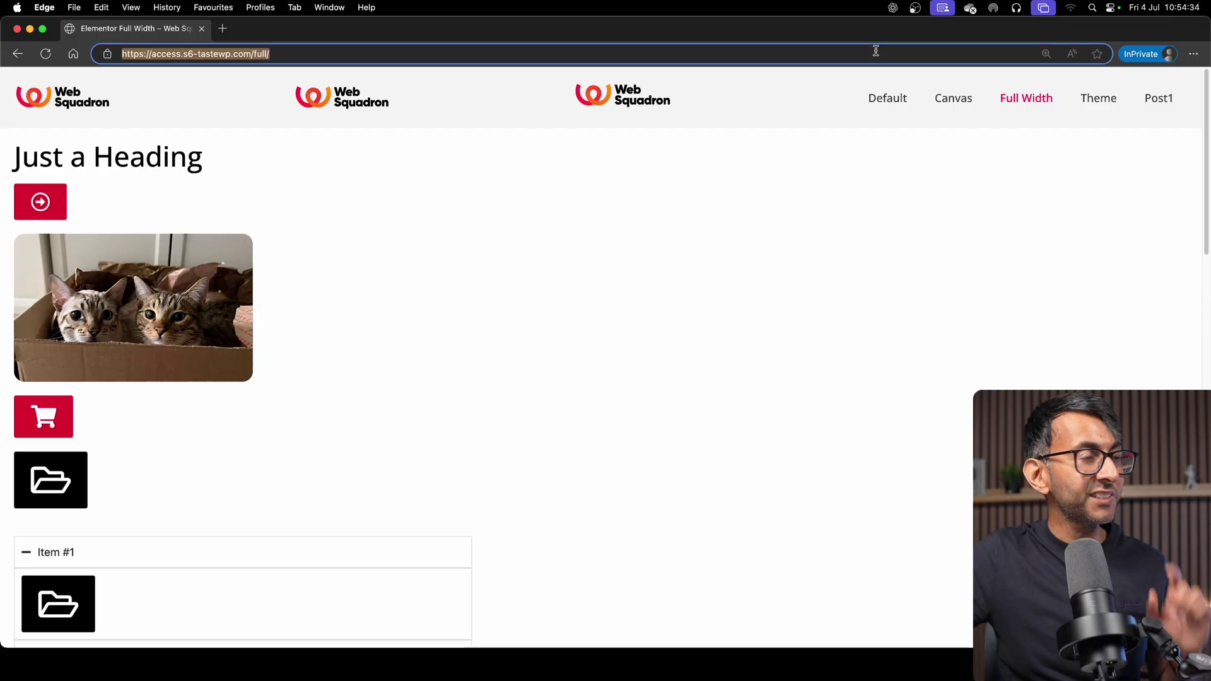
key("Tab")
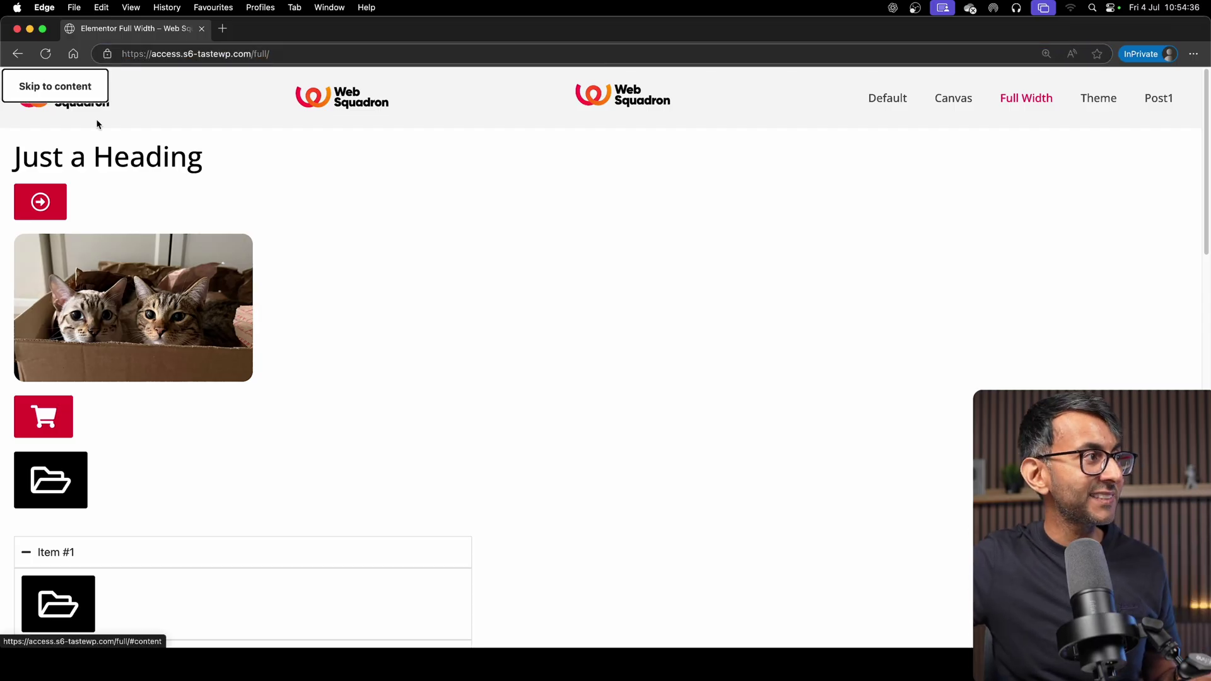
left_click(73, 89)
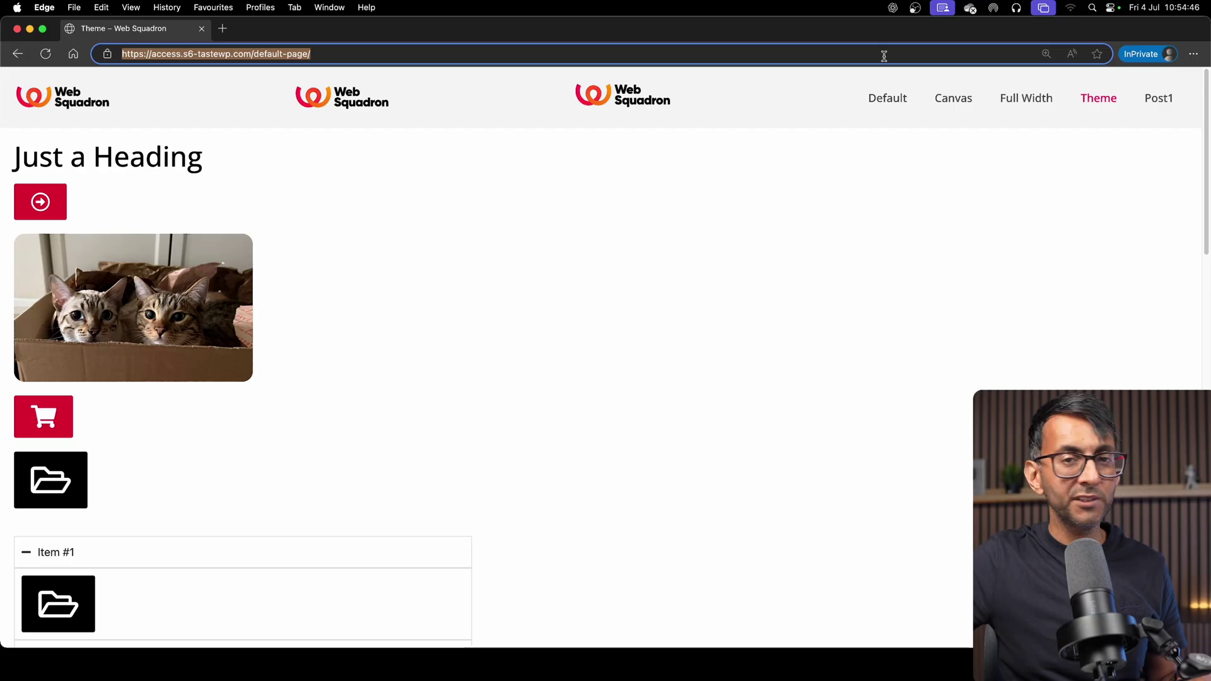
left_click(77, 87)
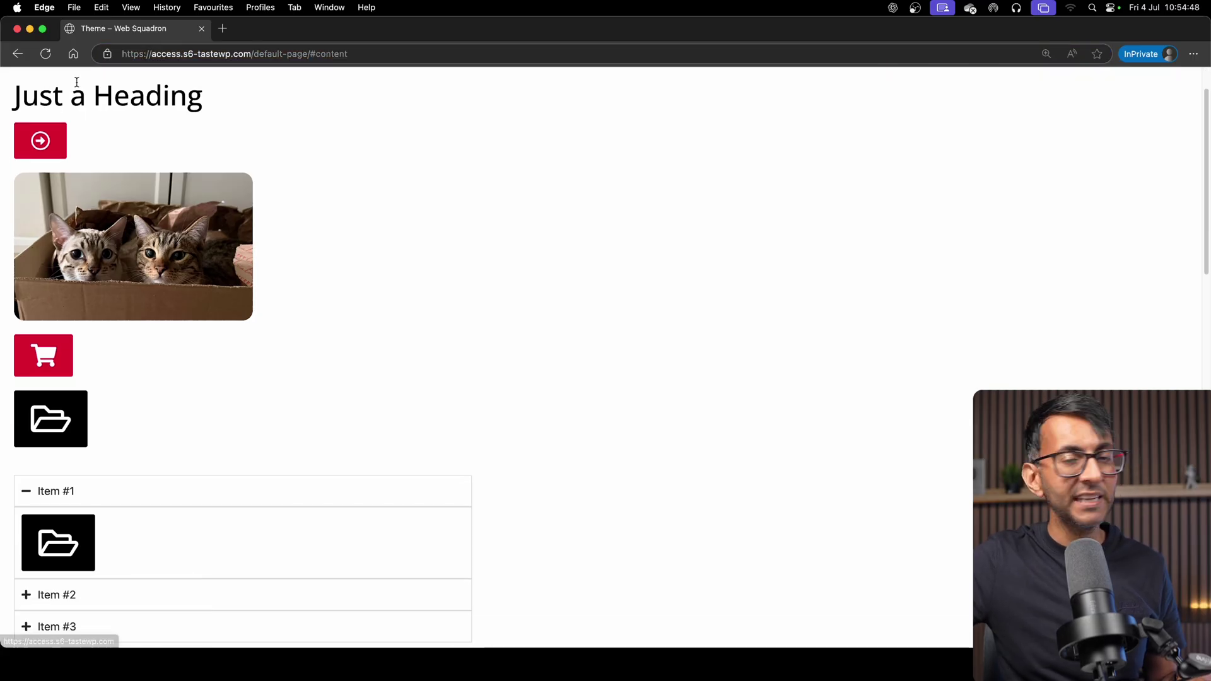
Open Post1, start keyboard focus from the address field and follow its Skip to content link.
scroll(1050, 354, "up", 2)
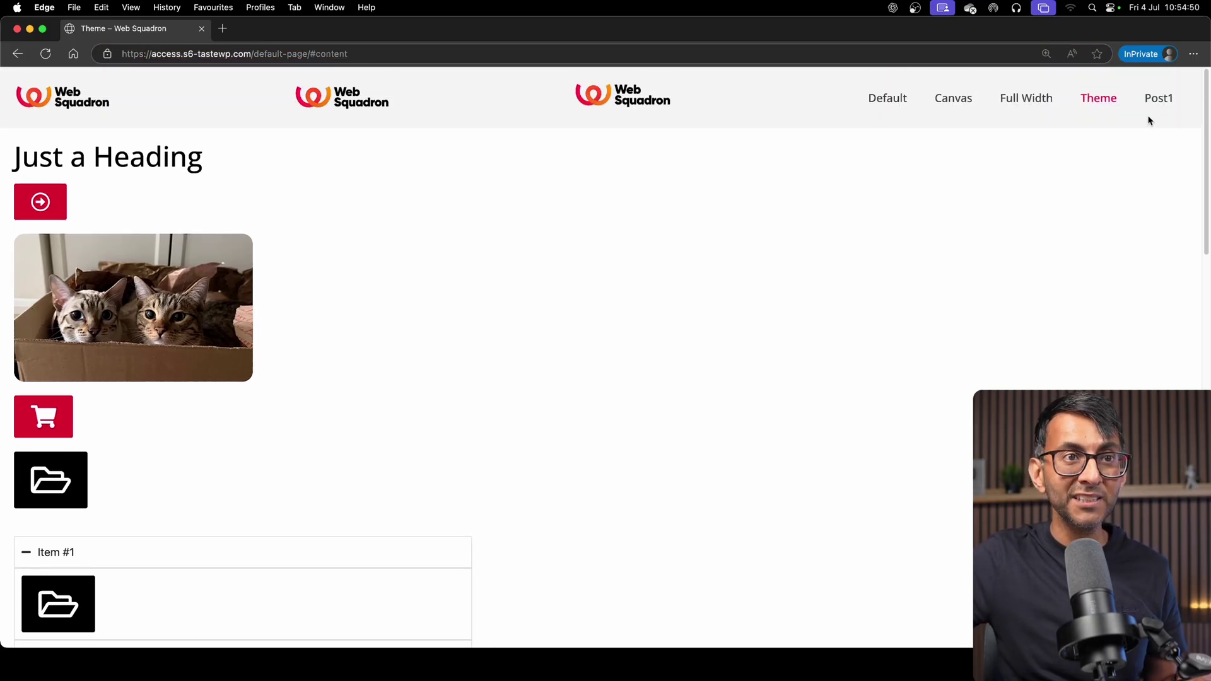
left_click(1163, 101)
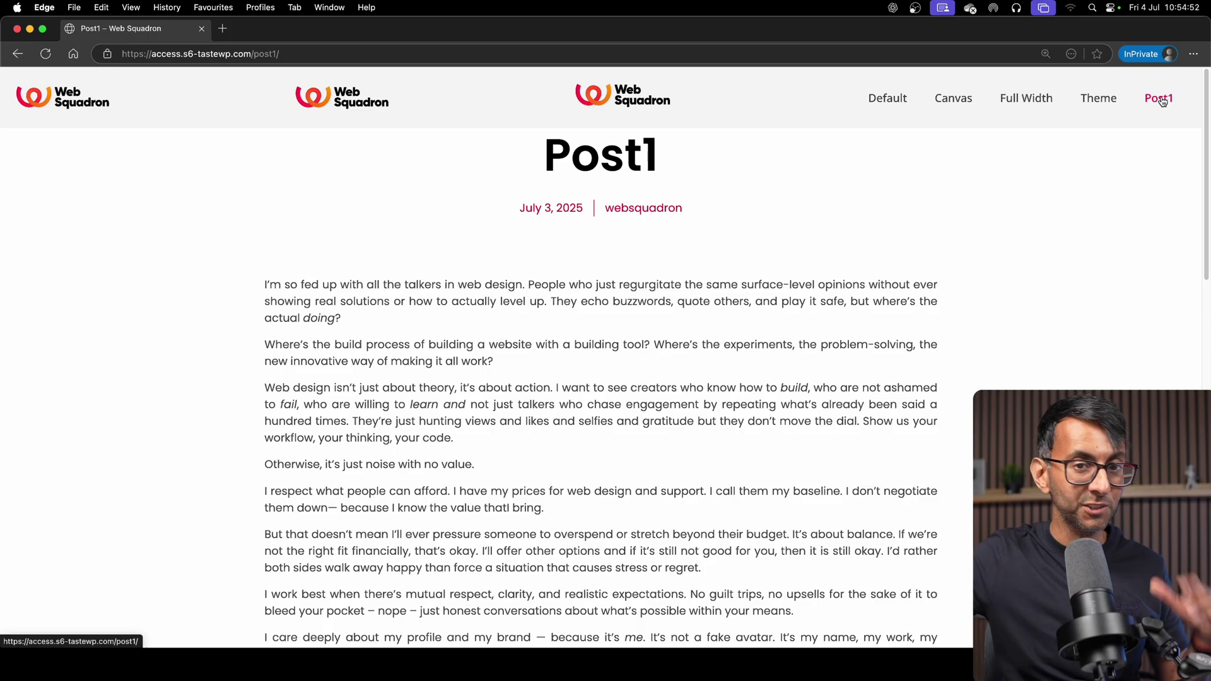
left_click(330, 60)
key("Tab")
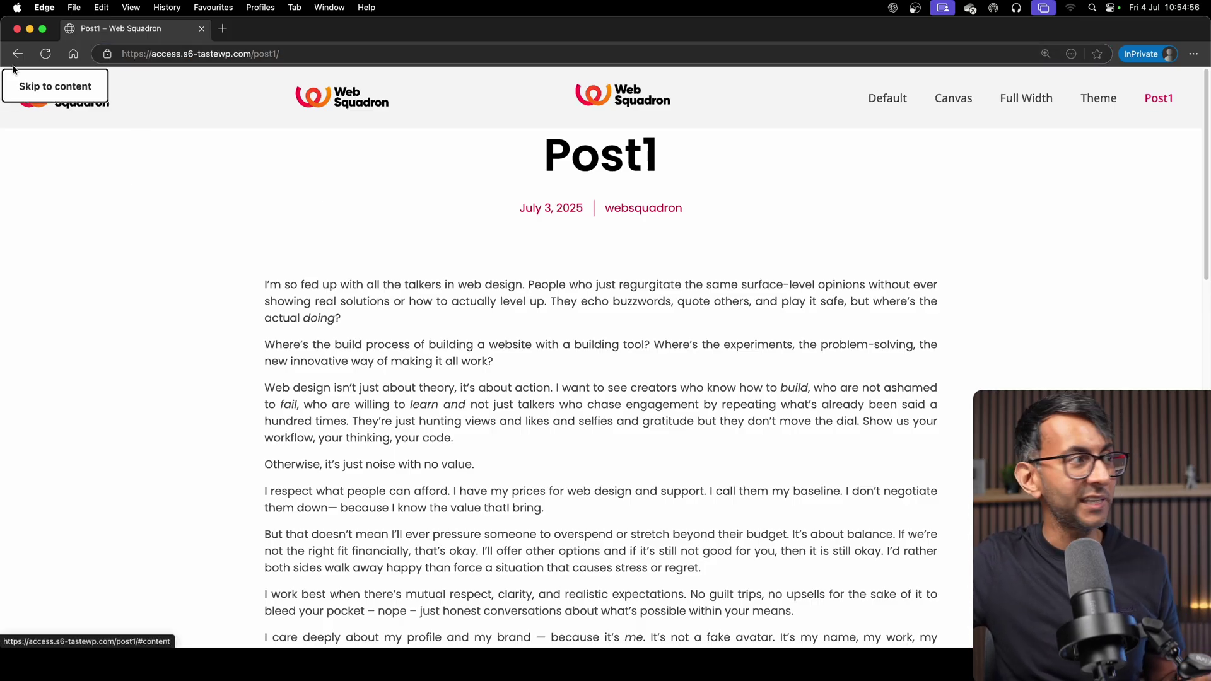
left_click(44, 93)
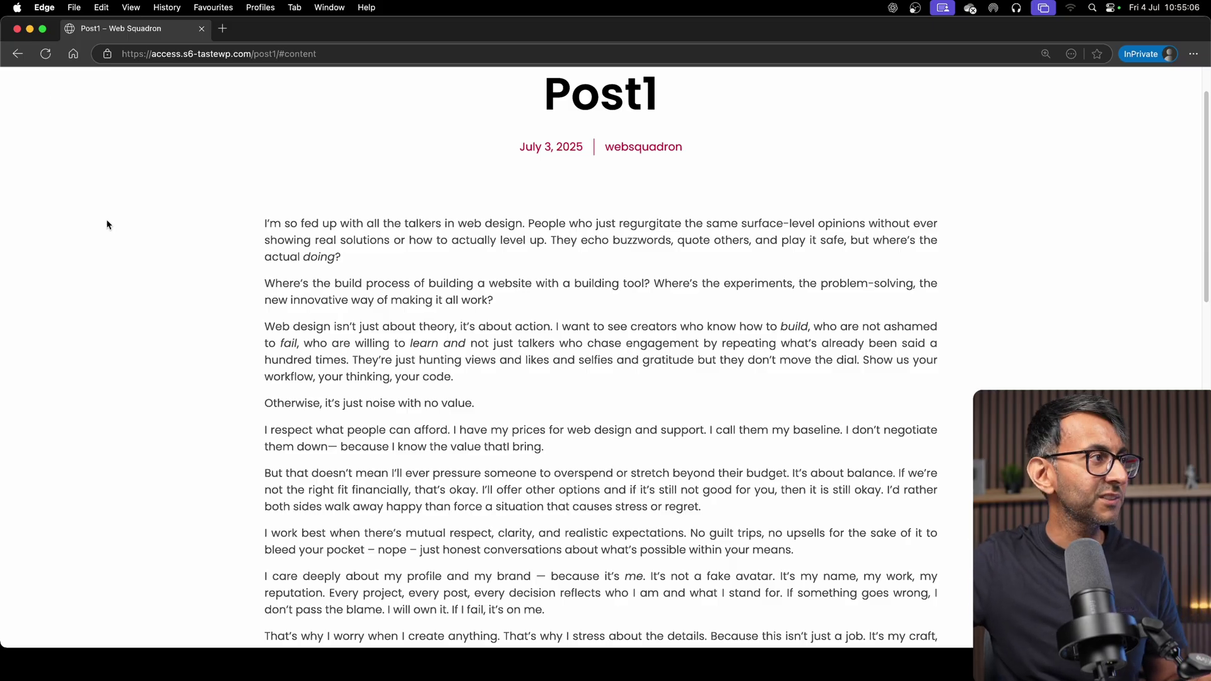
Move keyboard focus back and forth among the share icons at the end of Post1.
scroll(116, 241, "down", 10)
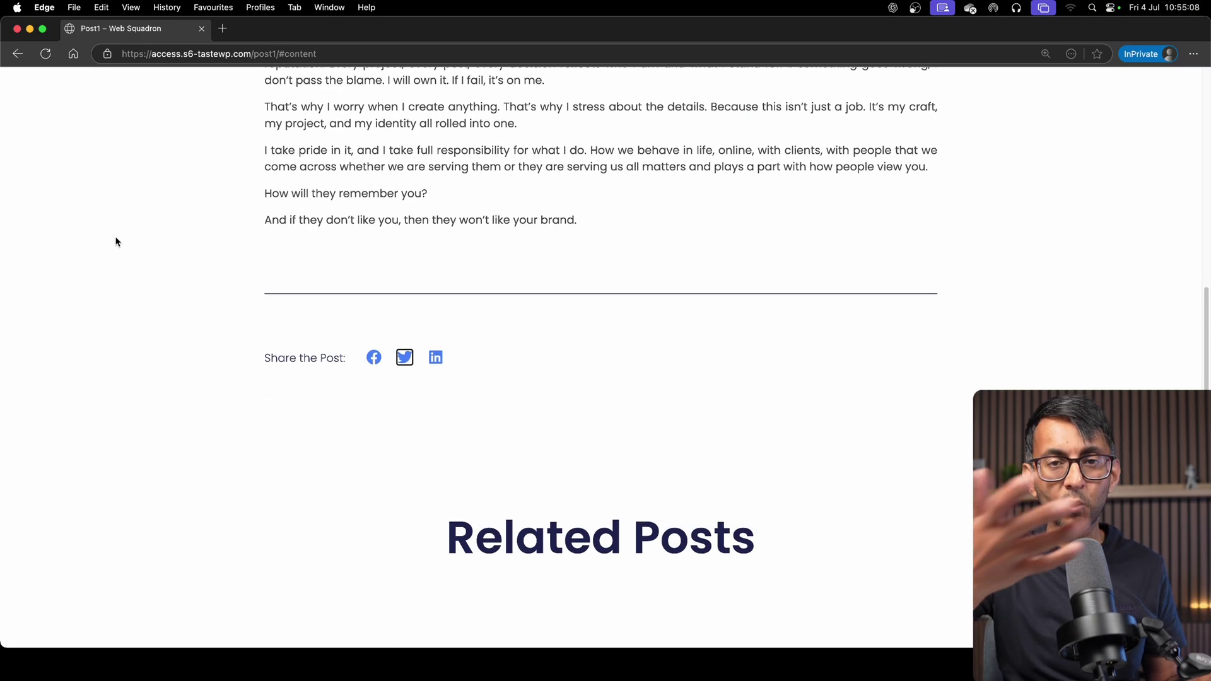
key("Tab")
key("shift+Tab")
key("shift+Tab")
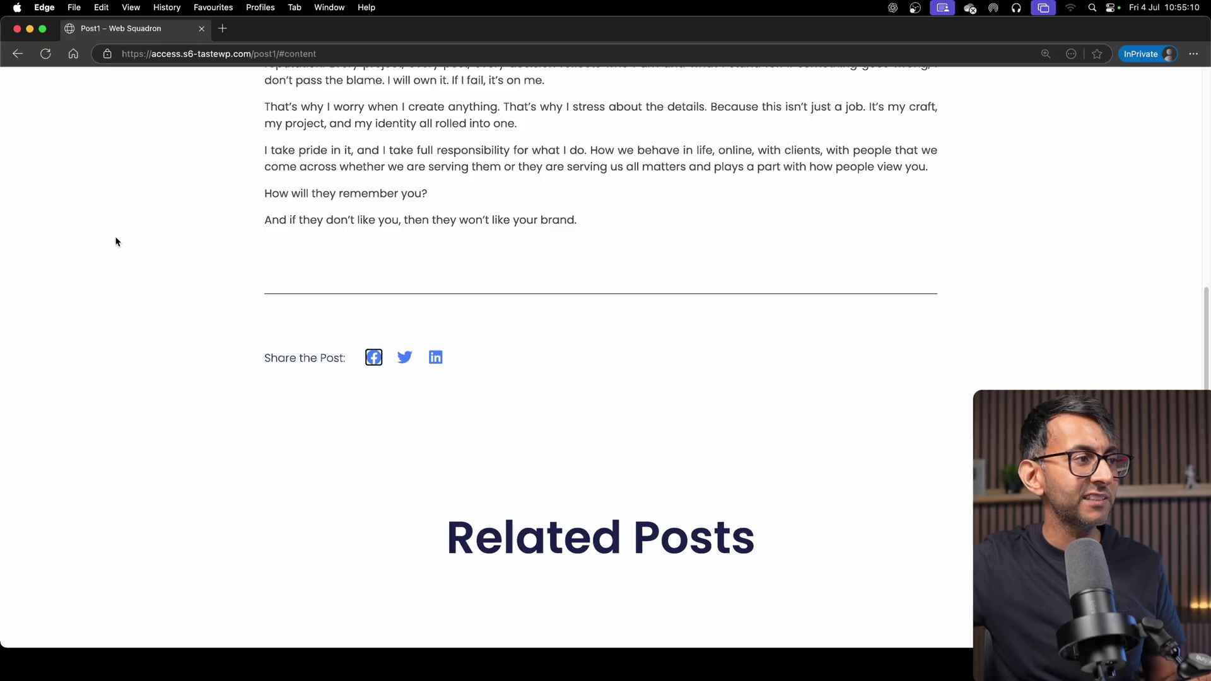
key("Tab")
key("Tab")
key("shift+Tab")
key("shift+Tab")
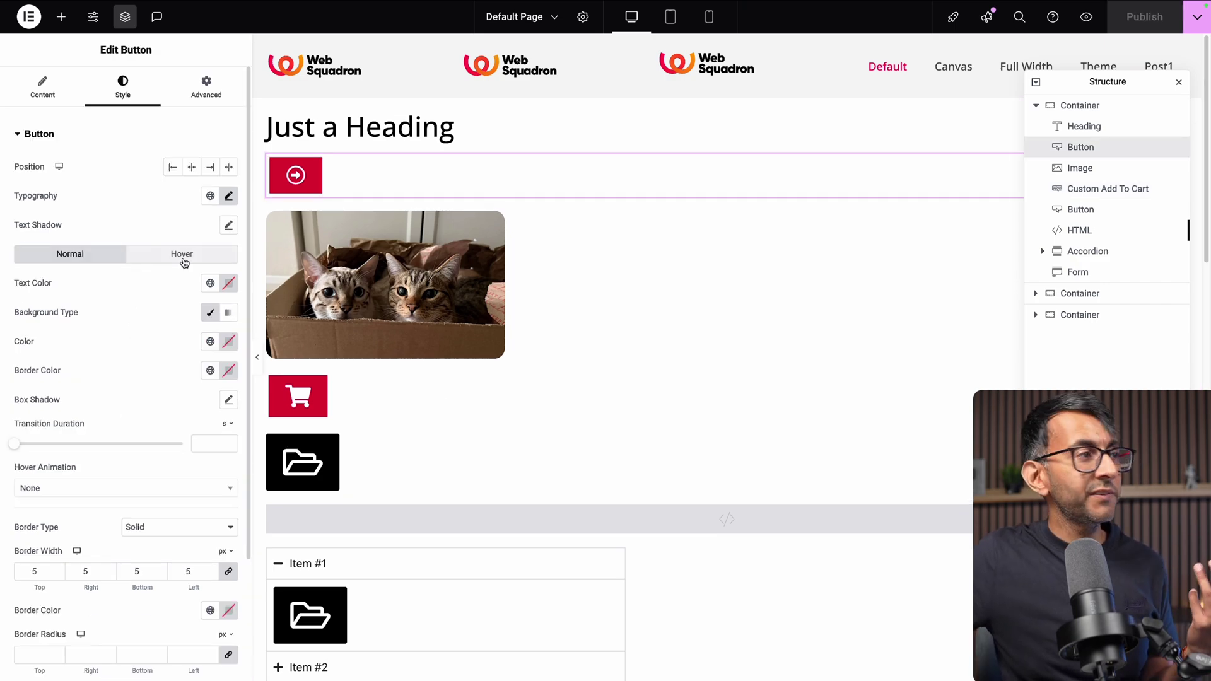
Examine the Hover style and border options of the arrow button in the Elementor editor for Default Page.
left_click(184, 261)
scroll(168, 466, "down", 3)
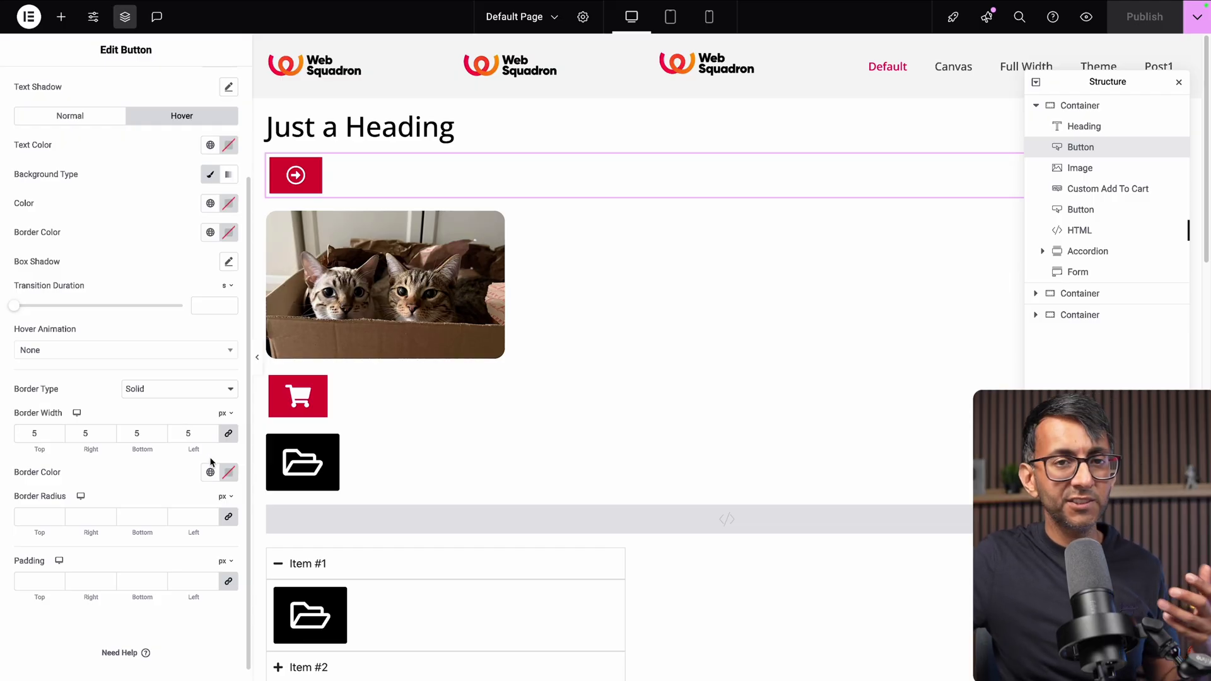
Add custom CSS to the arrow button giving focused elements no outline, a 15px solid #005fcc border and 4px border radius.
scroll(221, 98, "up", 3)
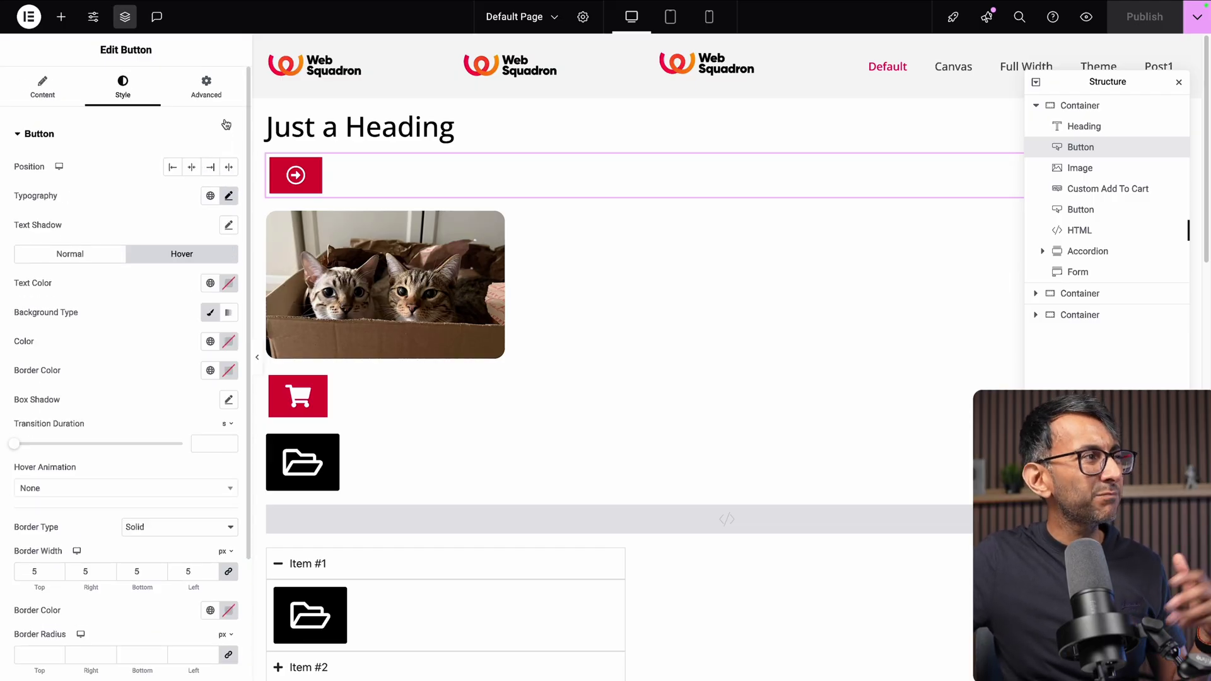
left_click(220, 96)
scroll(217, 151, "down", 5)
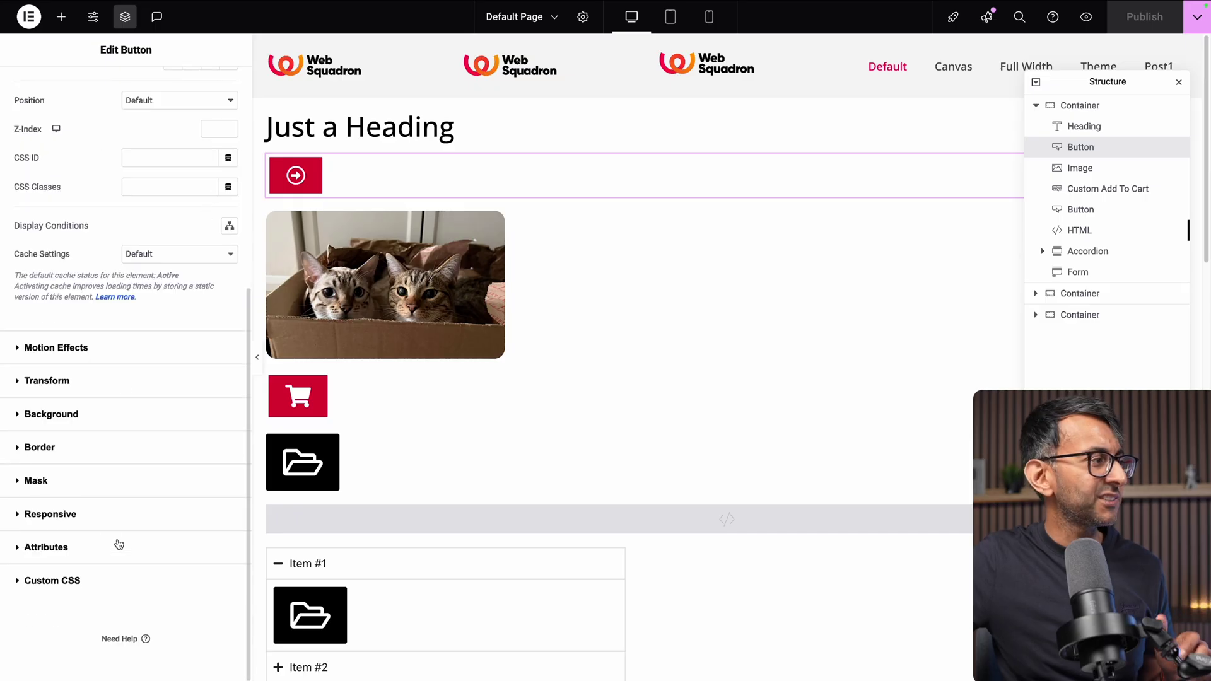
left_click(138, 585)
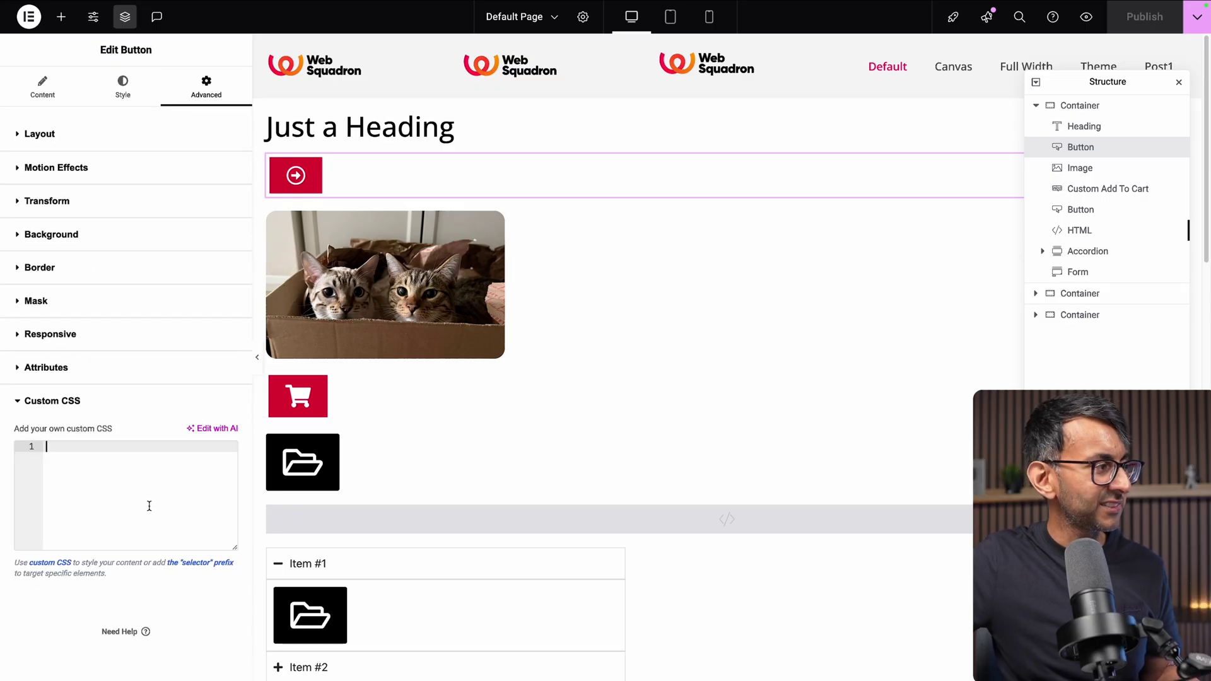
type("selecotr")
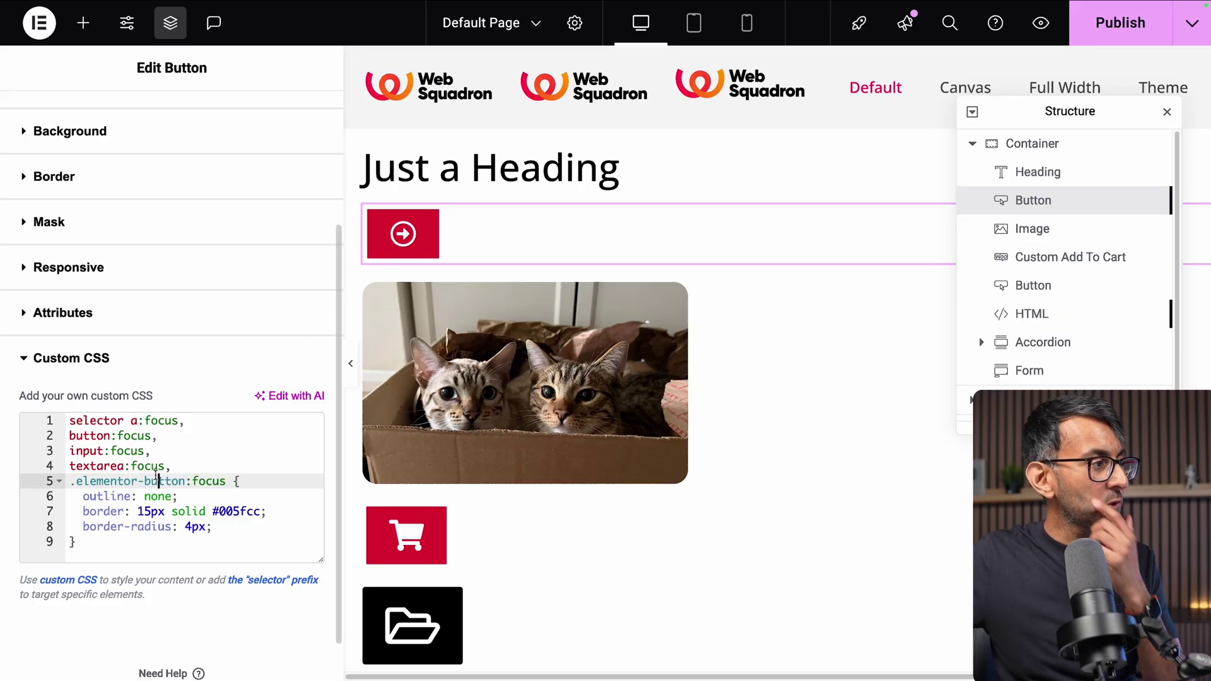
Clear all of the arrow button's custom CSS and publish Default Page.
key("ctrl+a")
key("BackSpace")
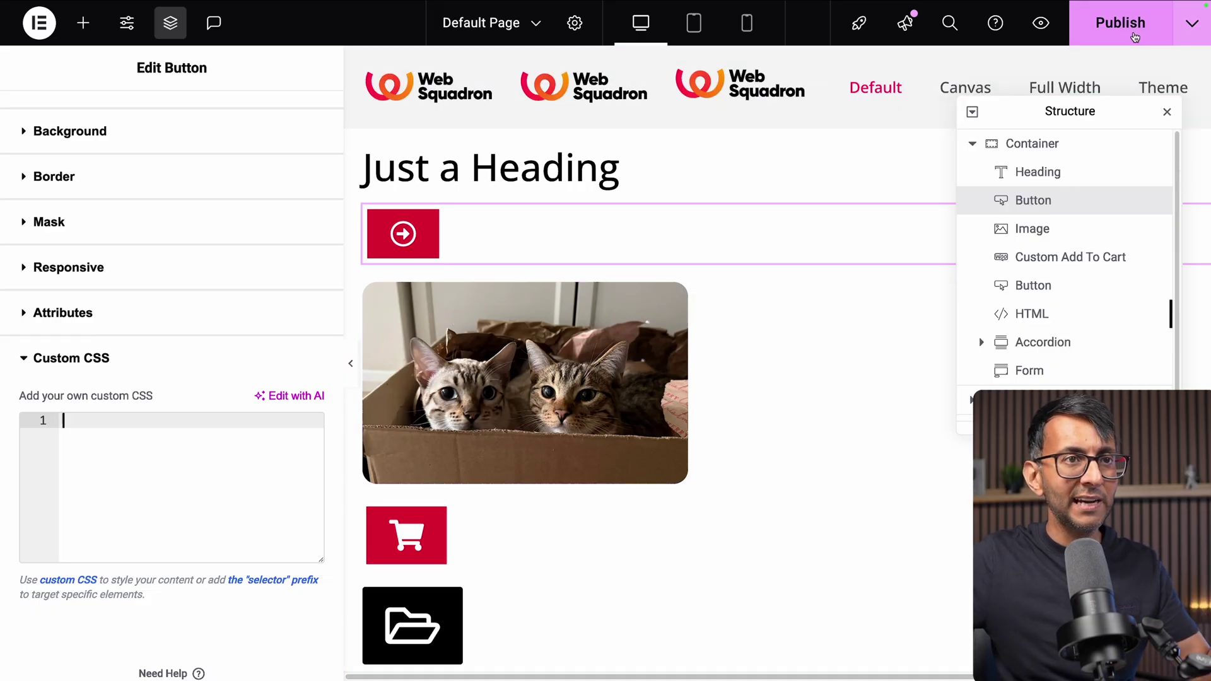
left_click(1136, 29)
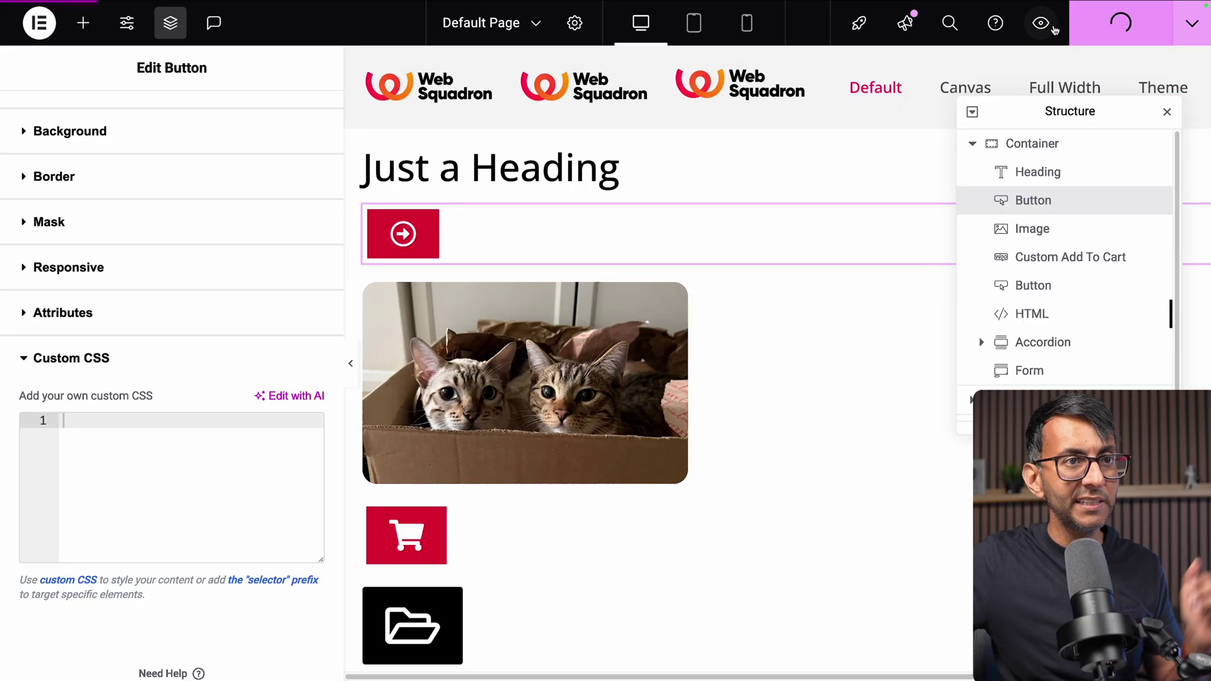